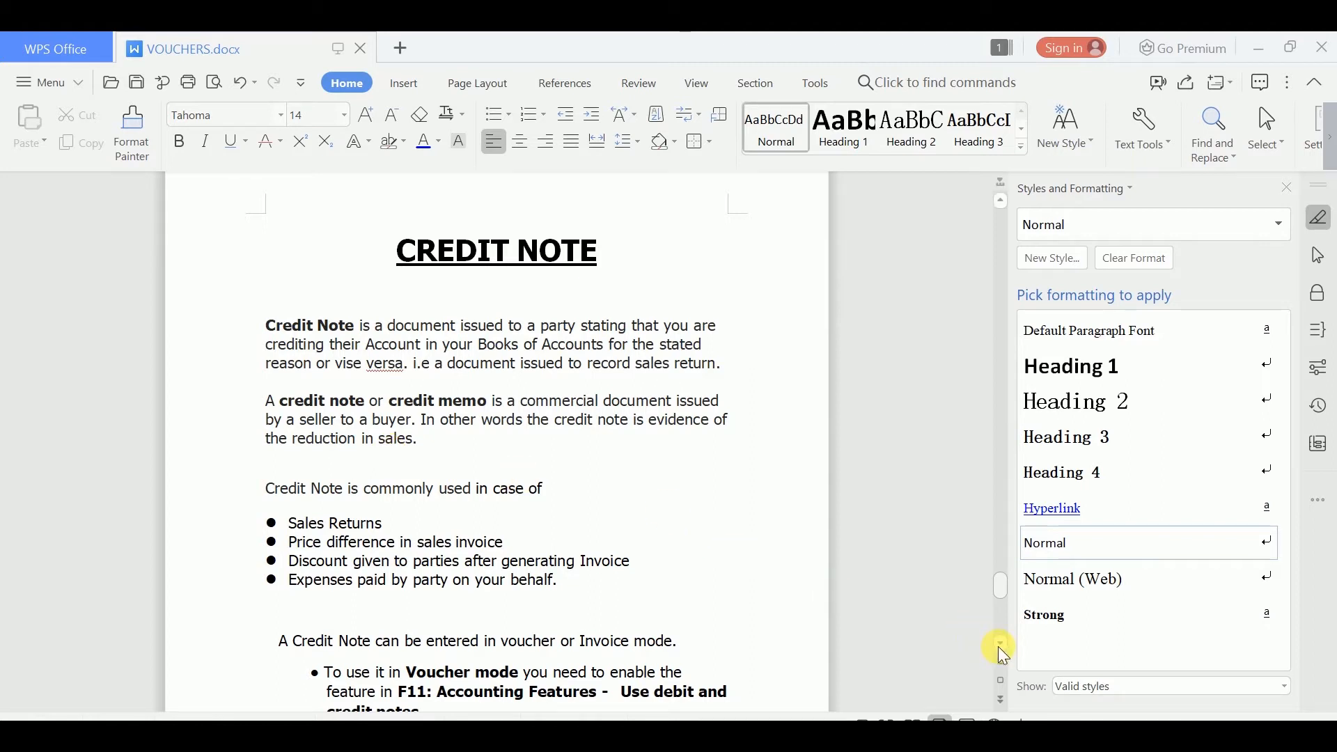
Read the credit note prerequisites, and review Accounting Gyaan's debit and credit note options under Accounting Features in Tally.ERP 9
scroll(997, 647, "down", 3)
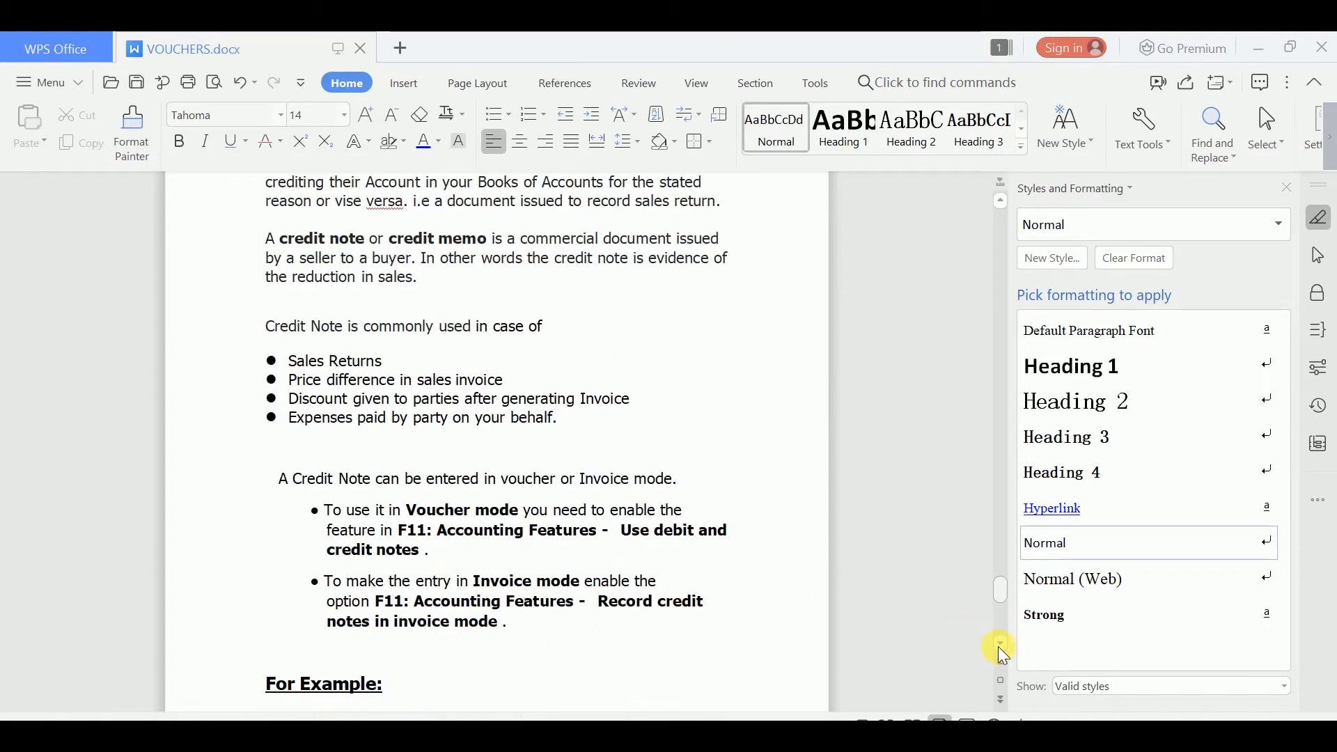
scroll(997, 646, "down", 4)
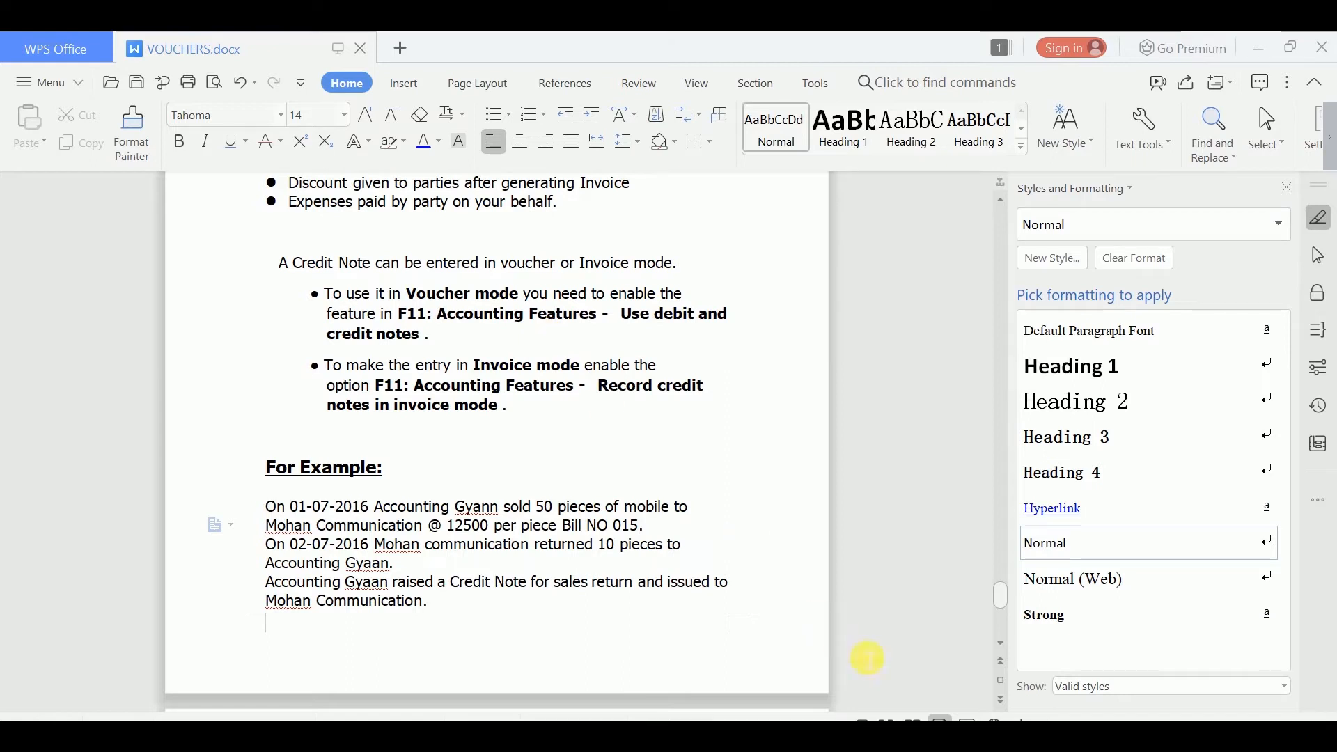
key("alt+Tab")
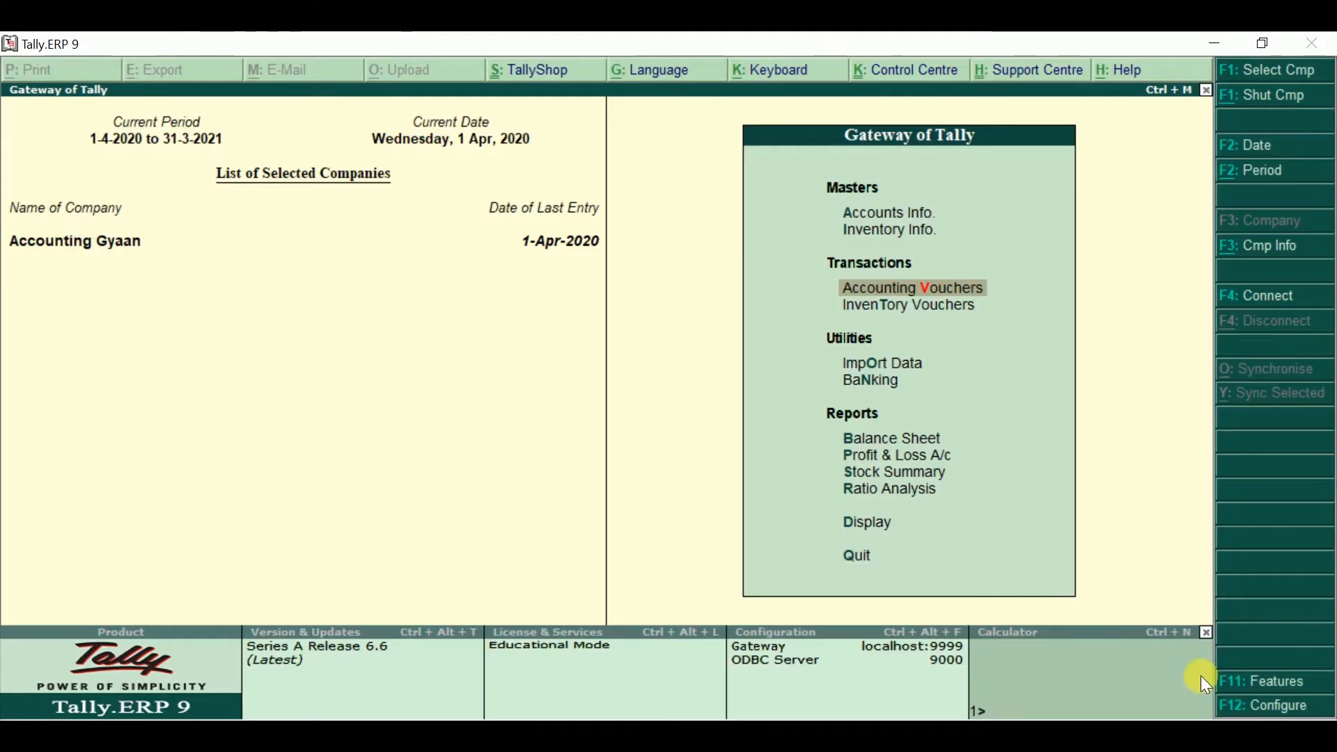
left_click(1268, 687)
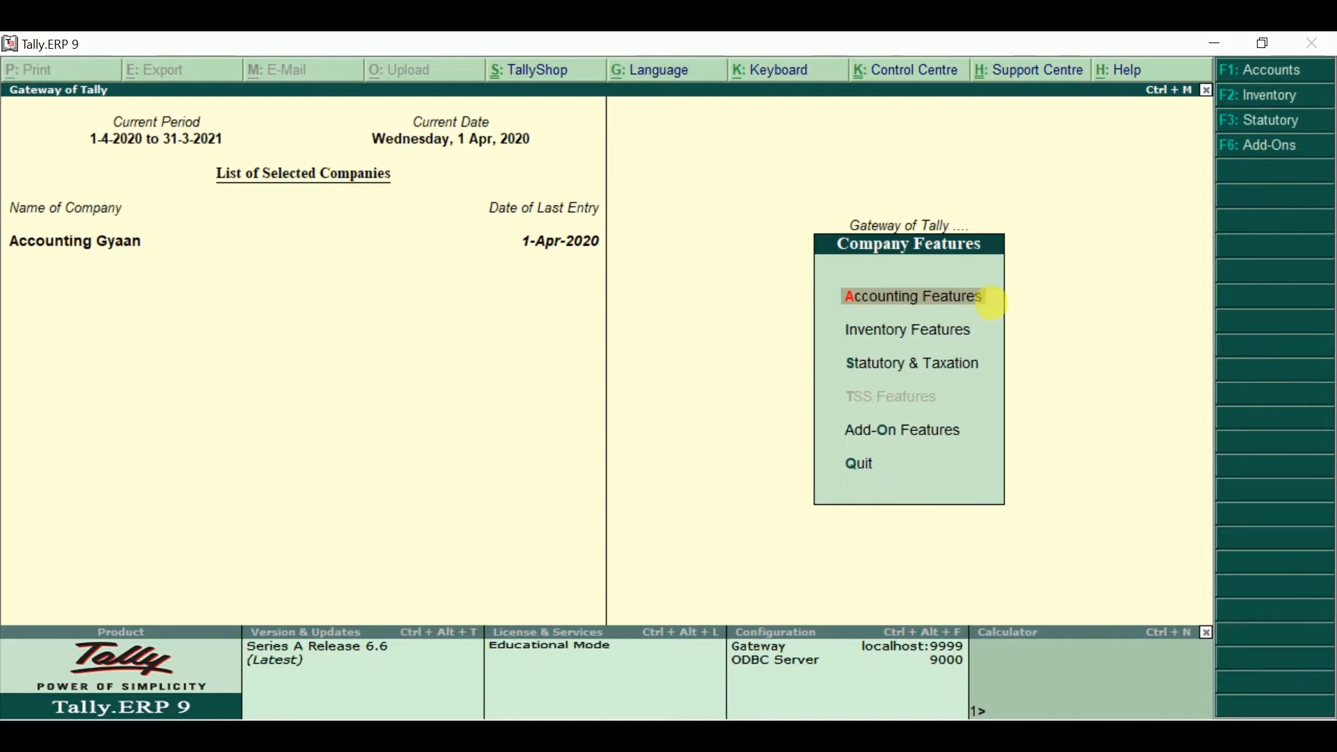
left_click(926, 299)
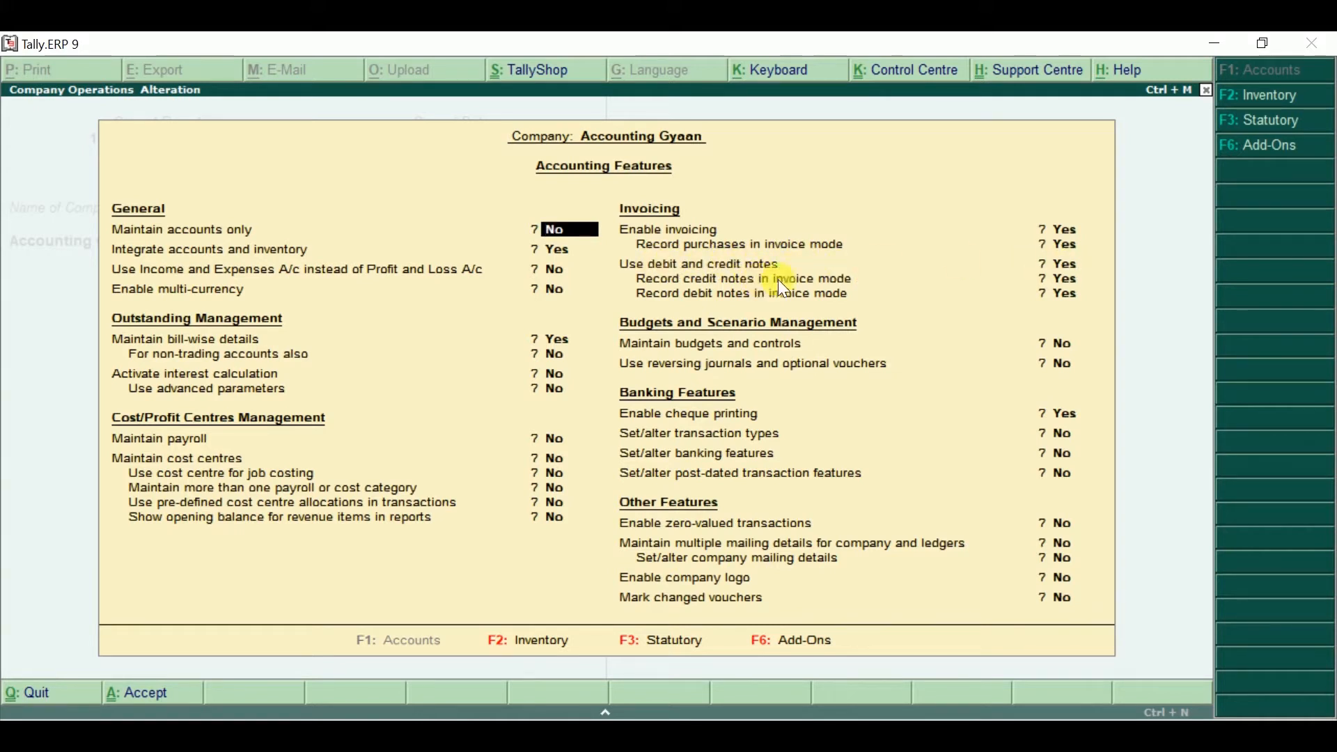
left_click(1062, 278)
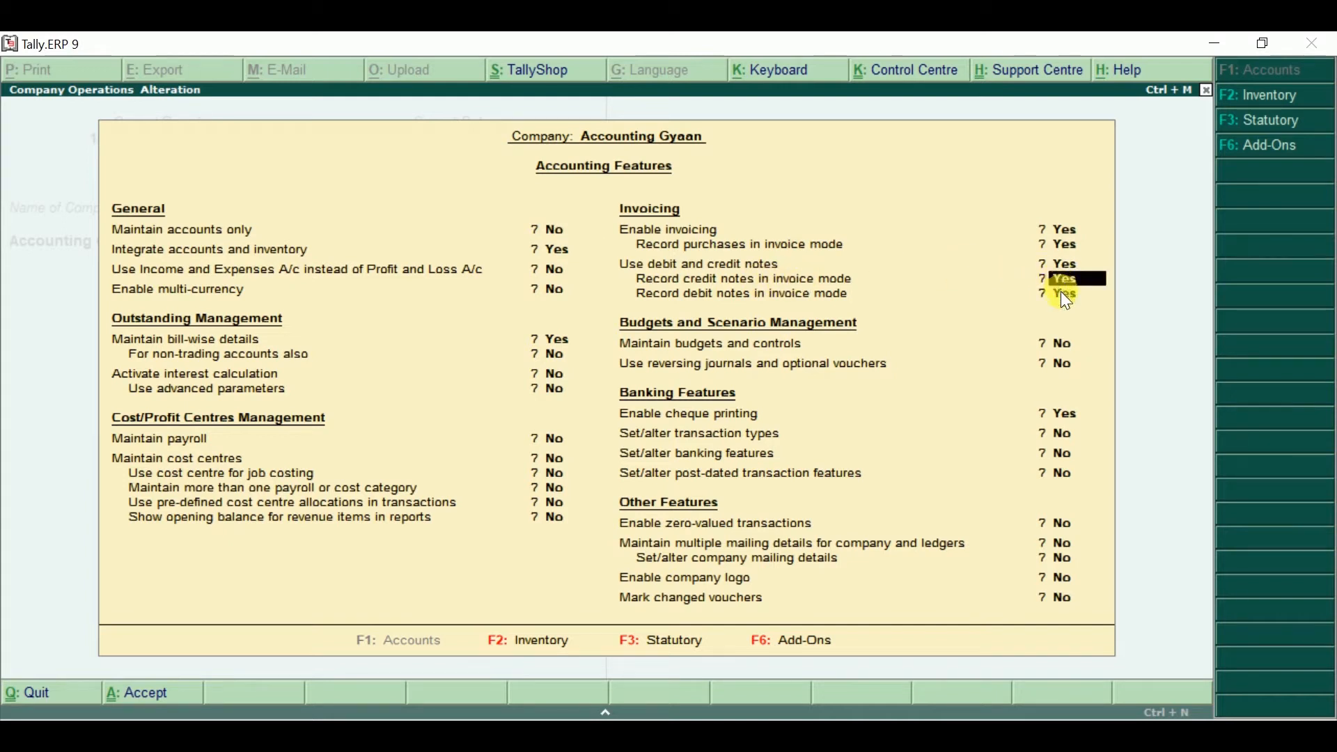
left_click(1061, 293)
key("Escape")
key("Return")
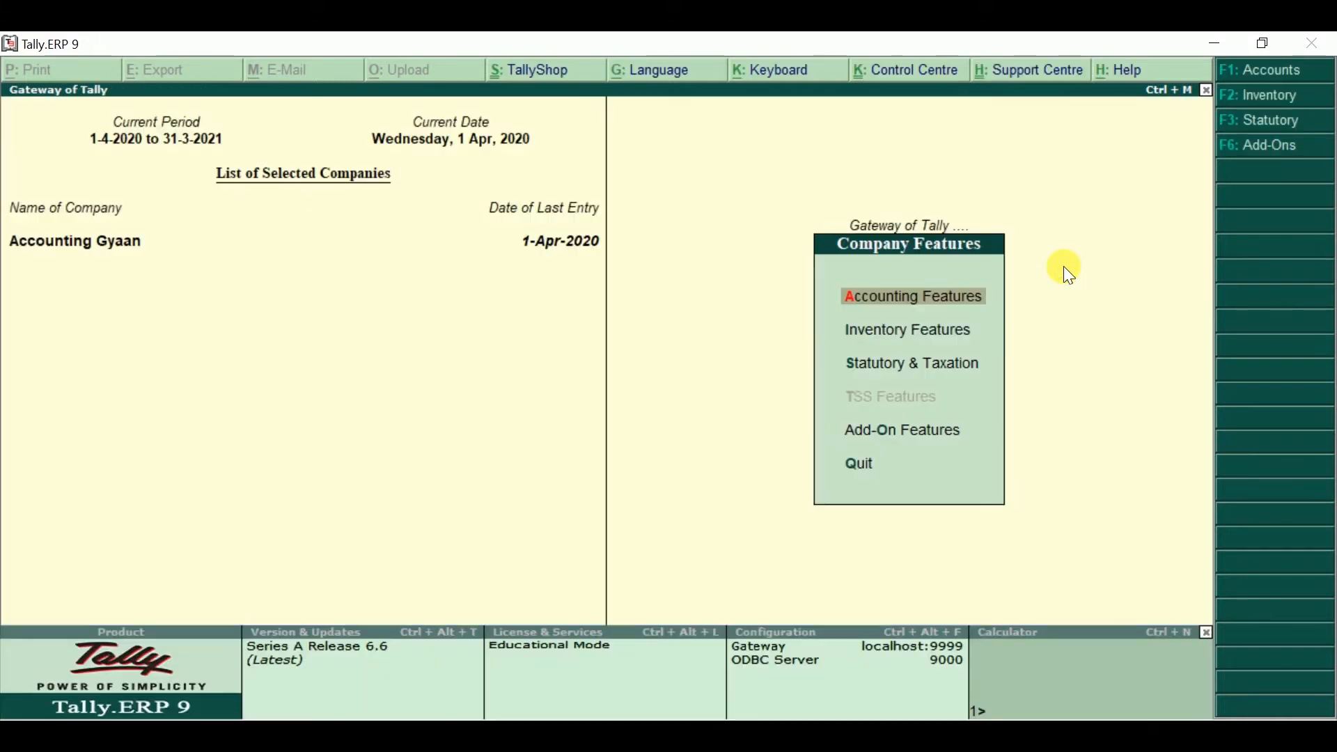
key("Escape")
key("Escape")
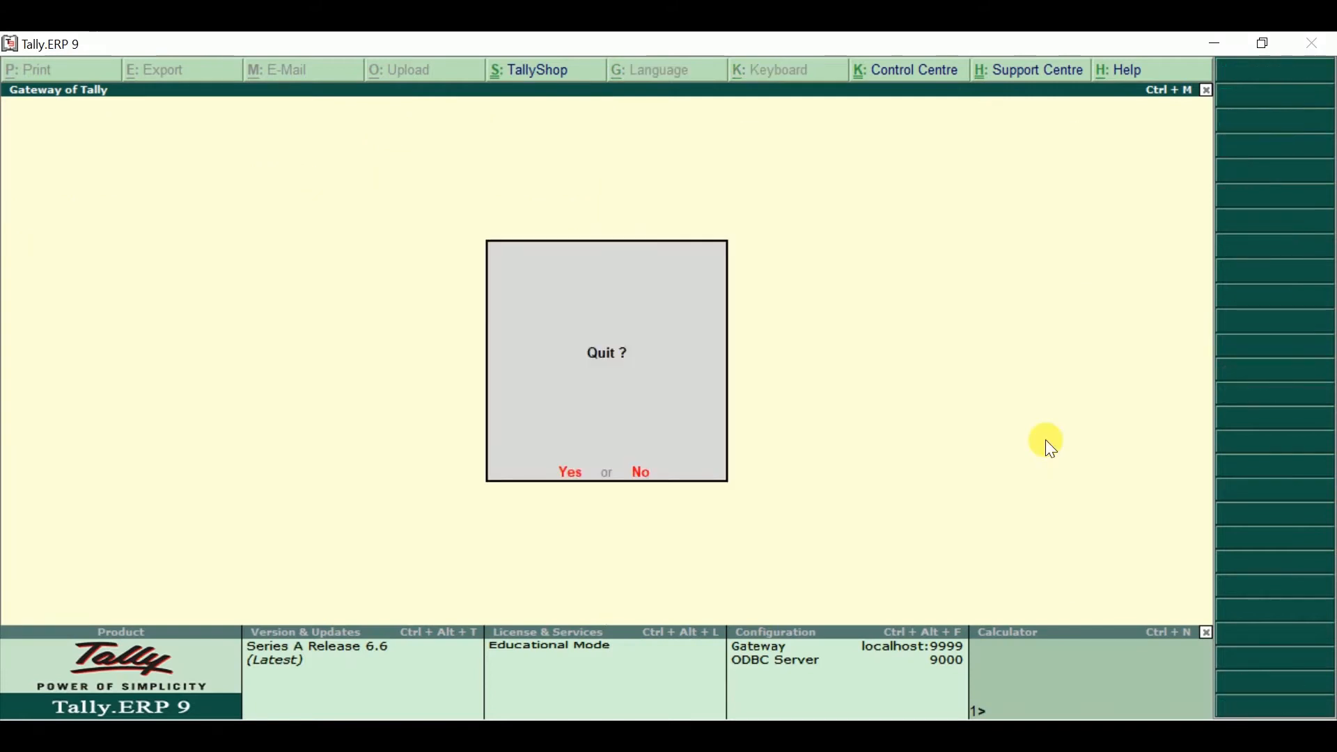
key("n")
Switch to VOUCHERS.docx in WPS Office and read the credit note example and its sale and sale return journal entries
key("alt+Tab")
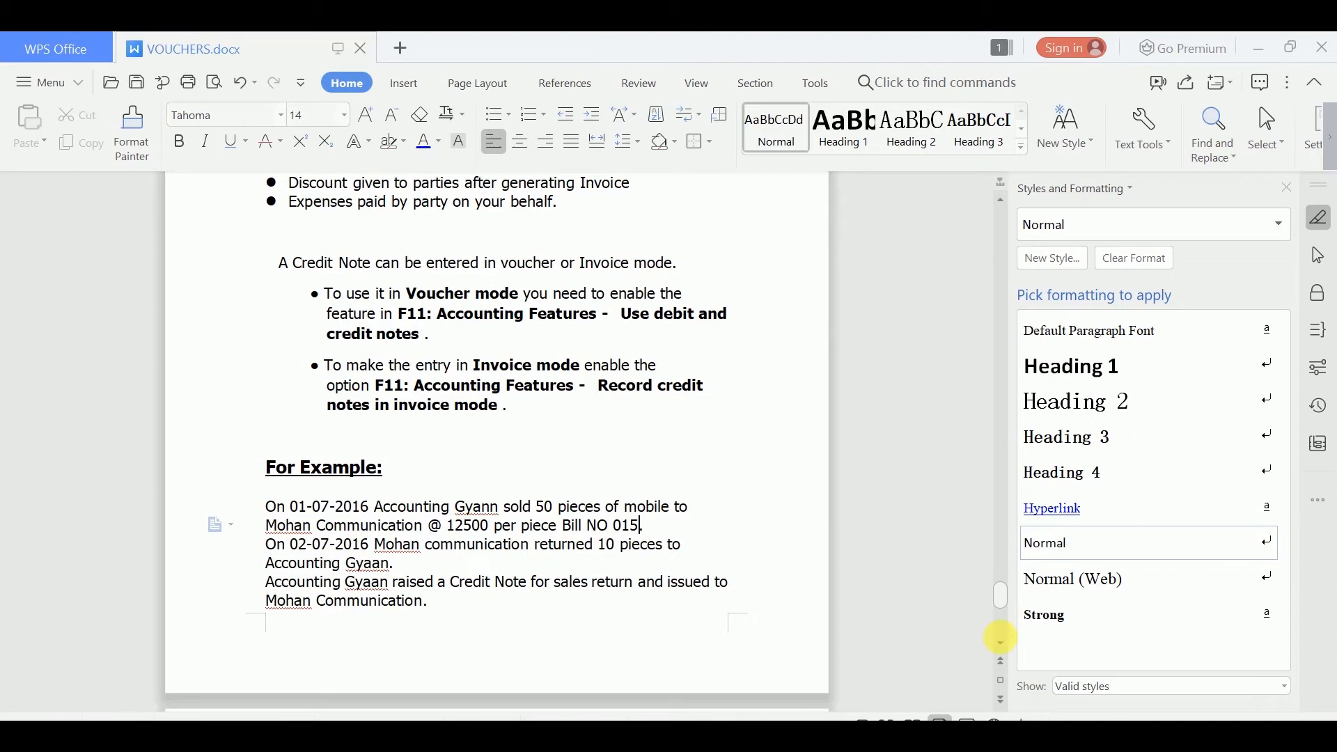
left_click(1003, 643)
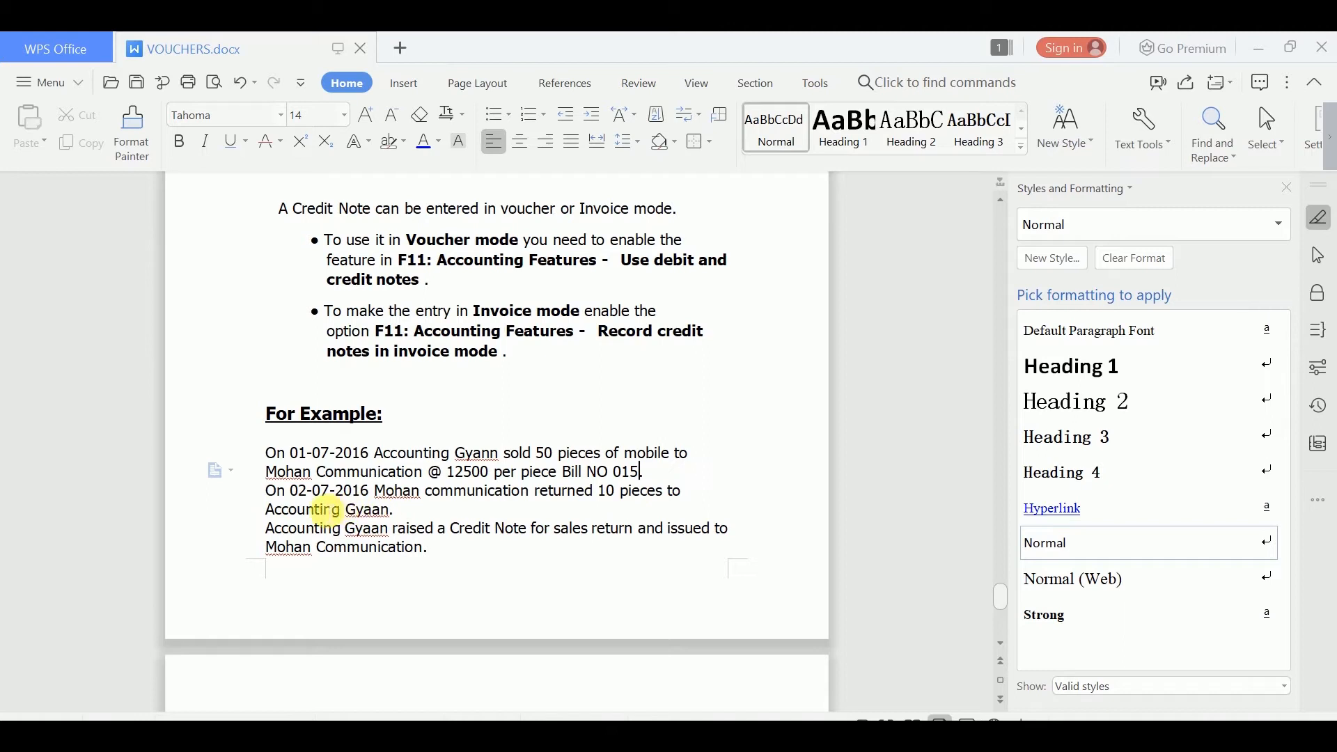
scroll(331, 514, "down", 2)
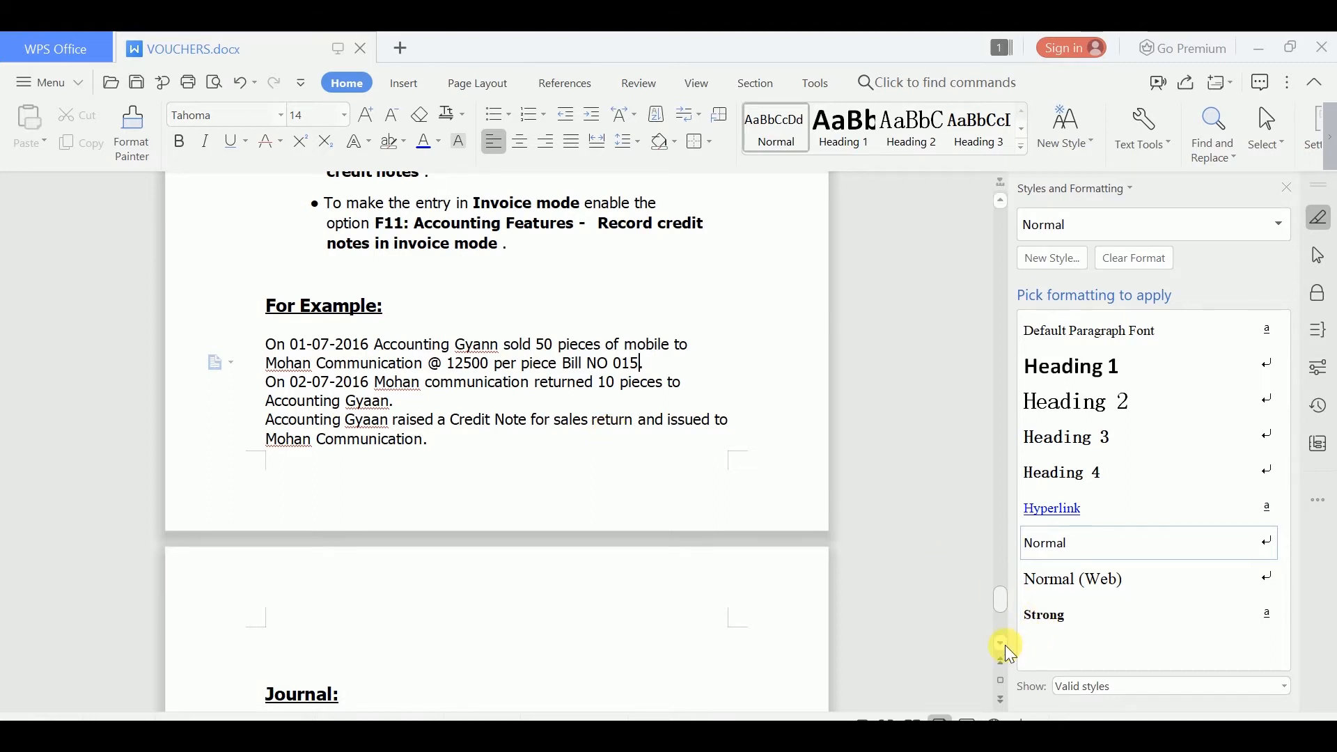
scroll(1006, 645, "down", 8)
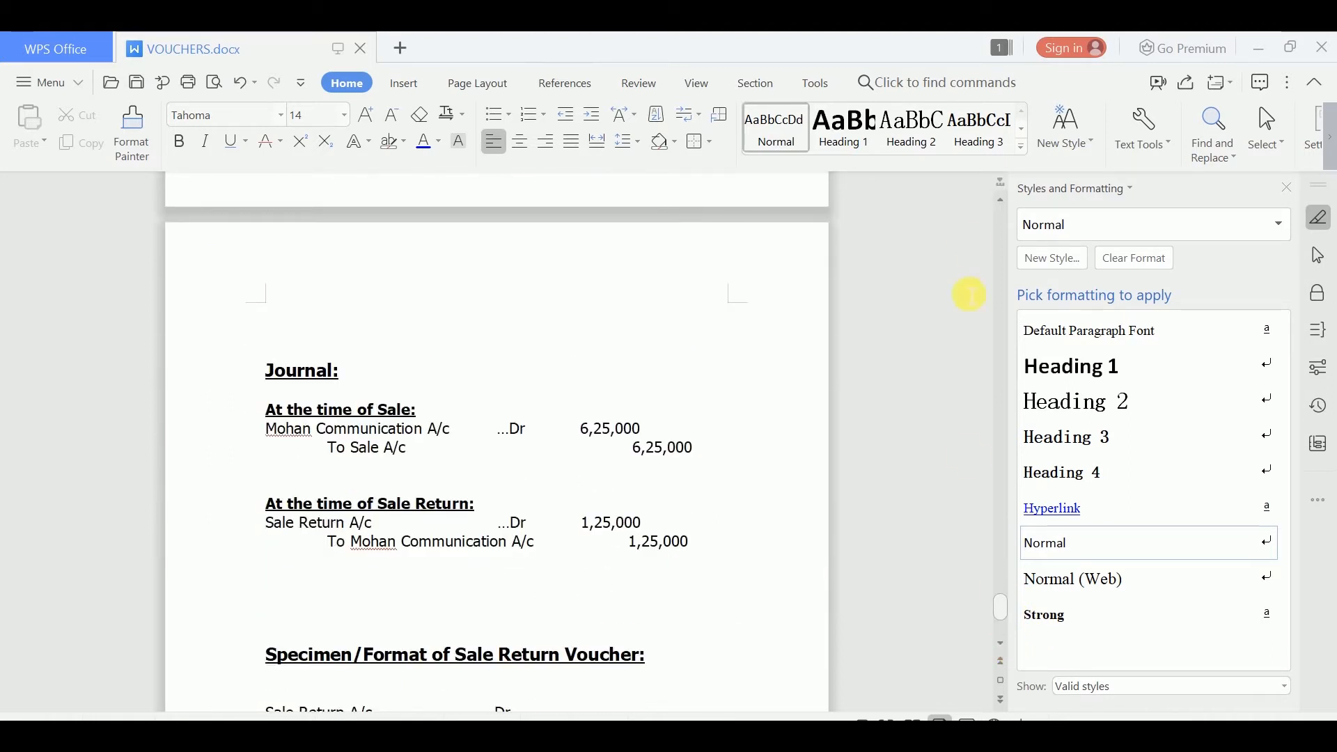
left_click(1001, 202)
left_click(1001, 202)
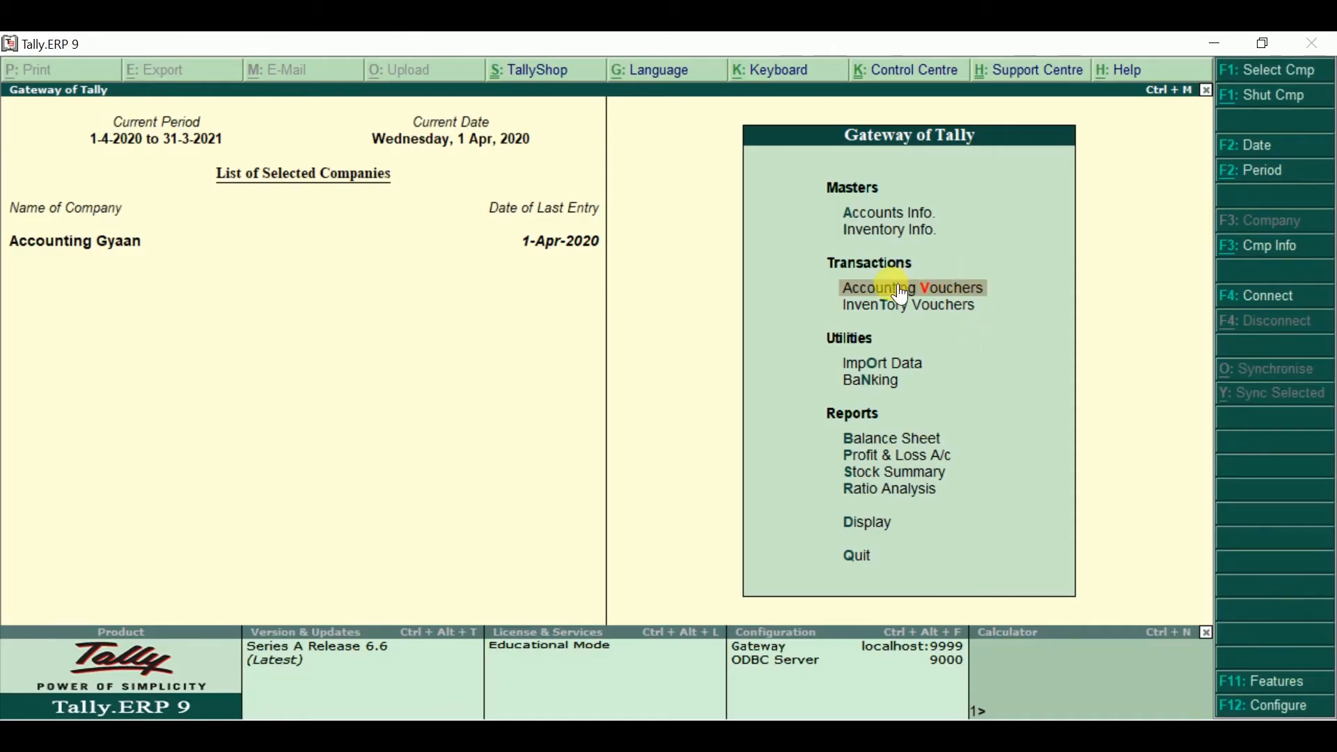
Switch to Tally.ERP 9 and start a new sales accounting voucher in voucher mode
left_click(893, 287)
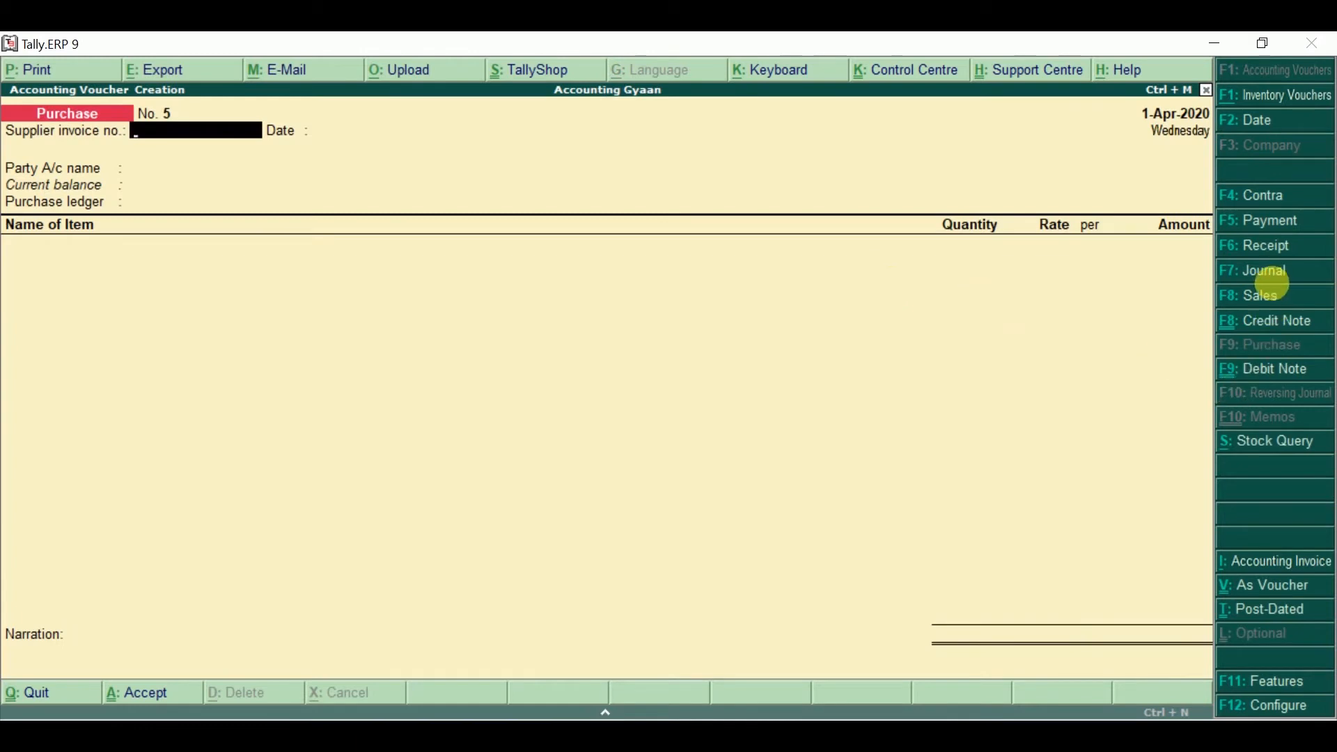
left_click(1265, 300)
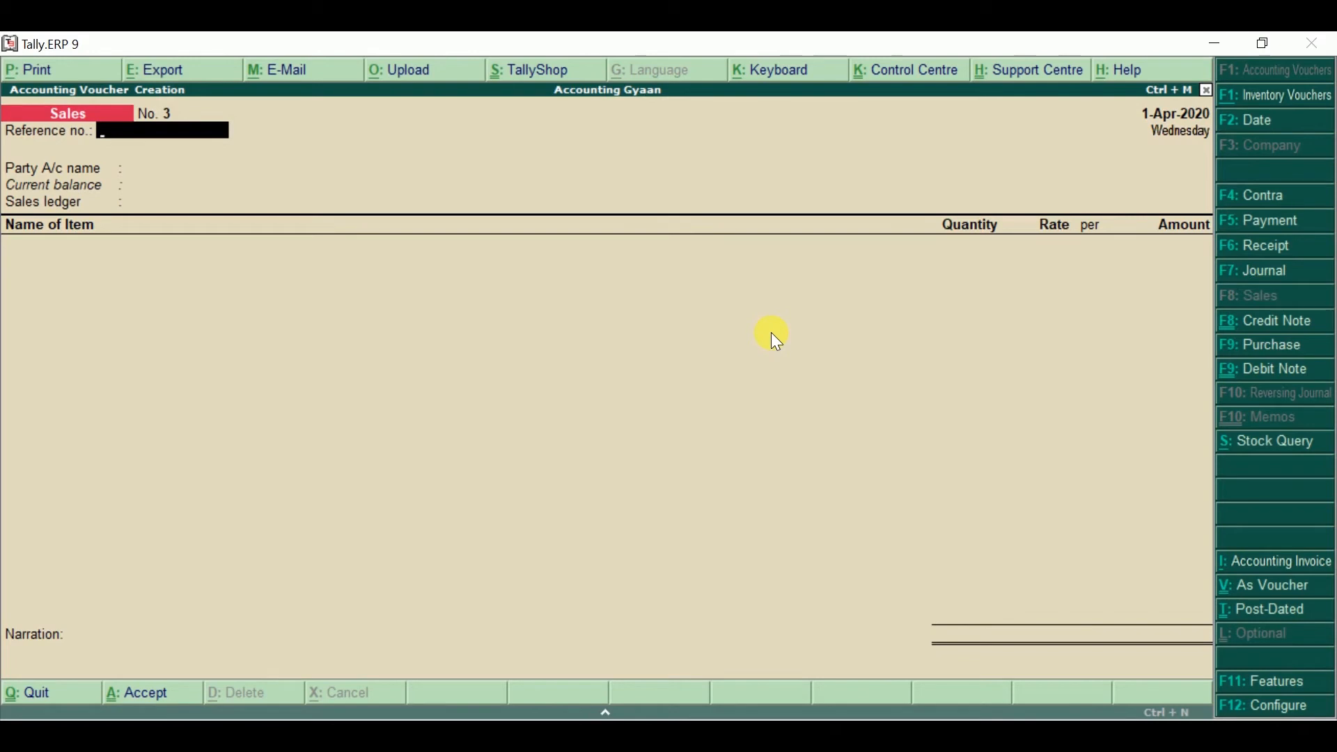
key("alt+Tab")
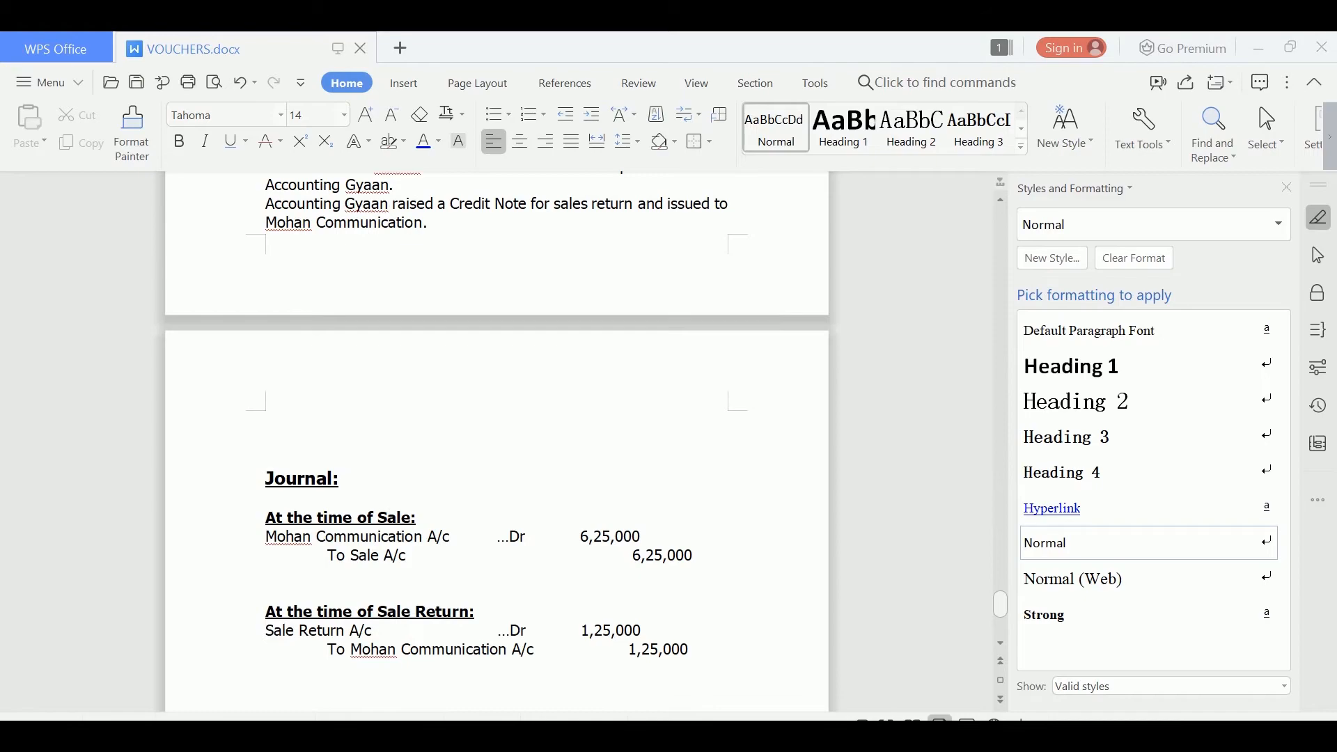
key("alt+Tab")
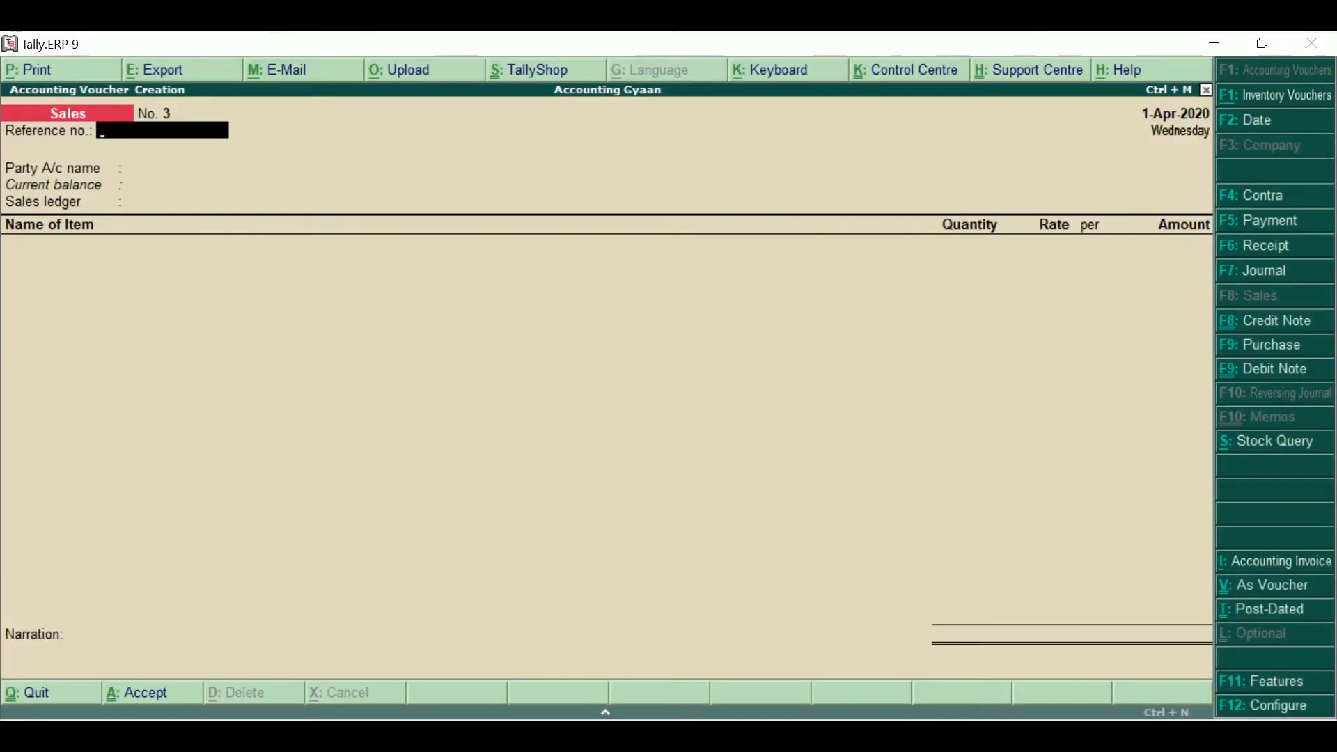
left_click(1282, 588)
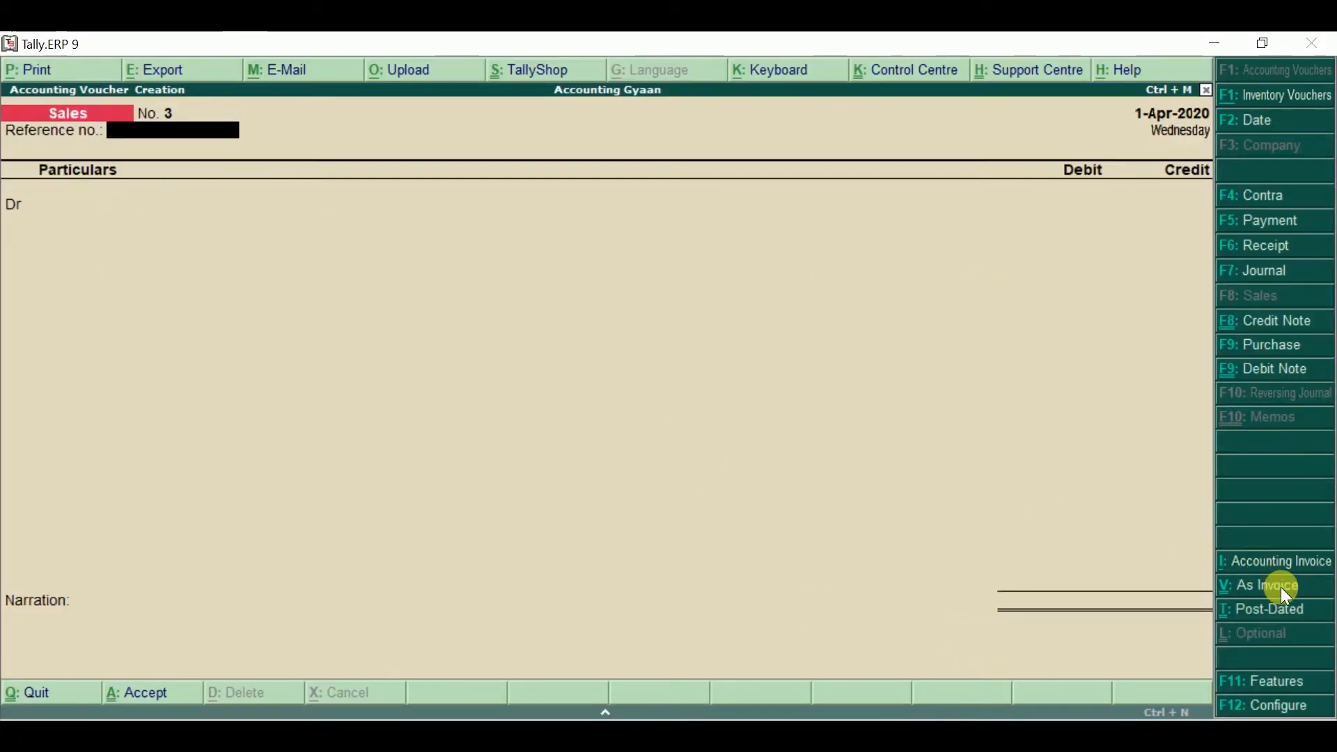
left_click(1281, 588)
left_click(1281, 588)
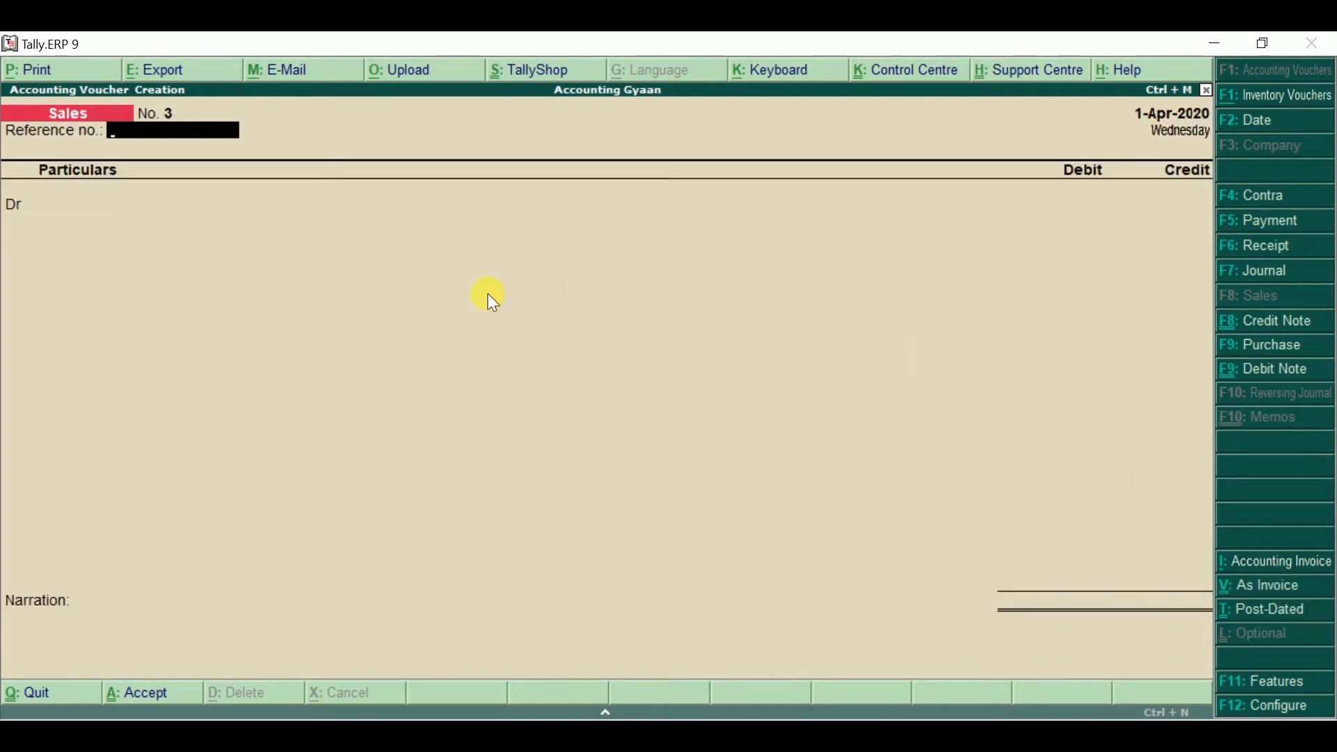
Enter reference number 2020-21/015 and debit the Mohan Communication ledger, accepting the default buyer's details
type("2020-21/015")
key("Return")
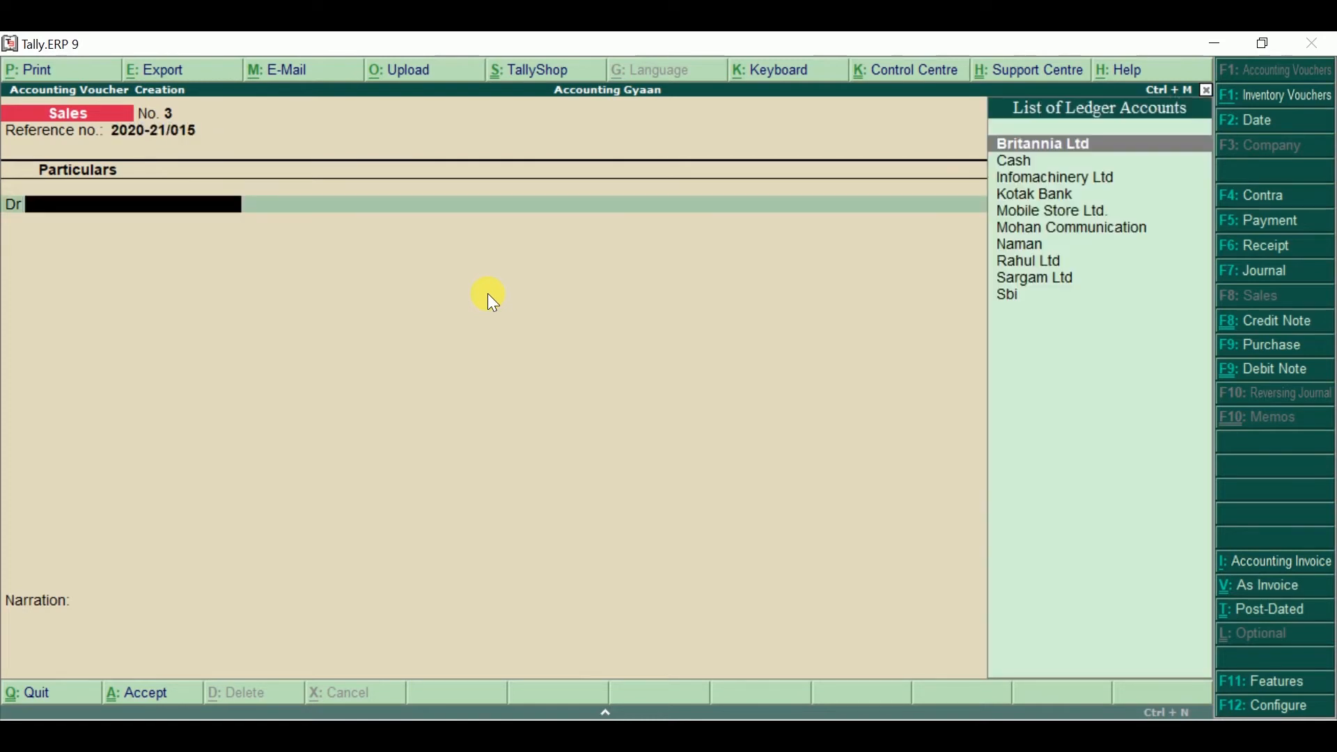
key("Down")
key("Down")
key("Down")
key("Down")
key("Down")
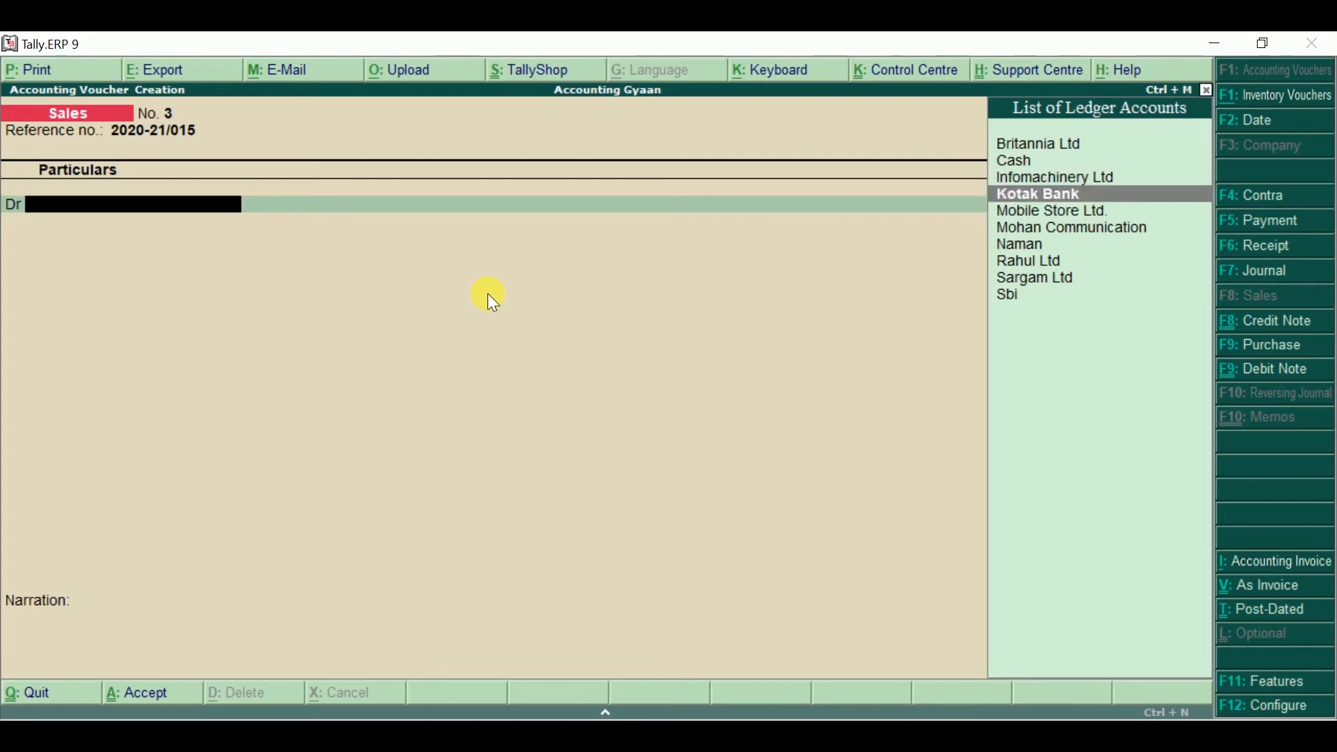
key("Return")
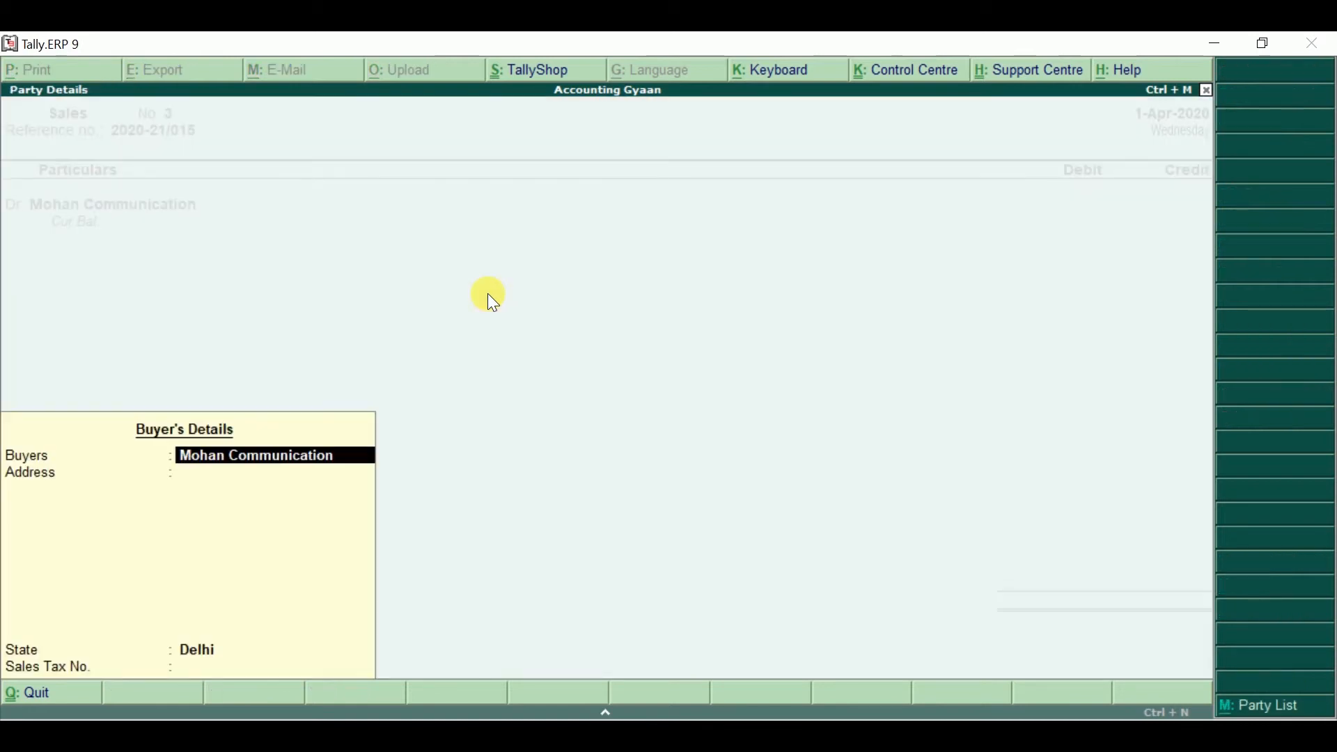
key("Return")
key("Return")
key("Return")
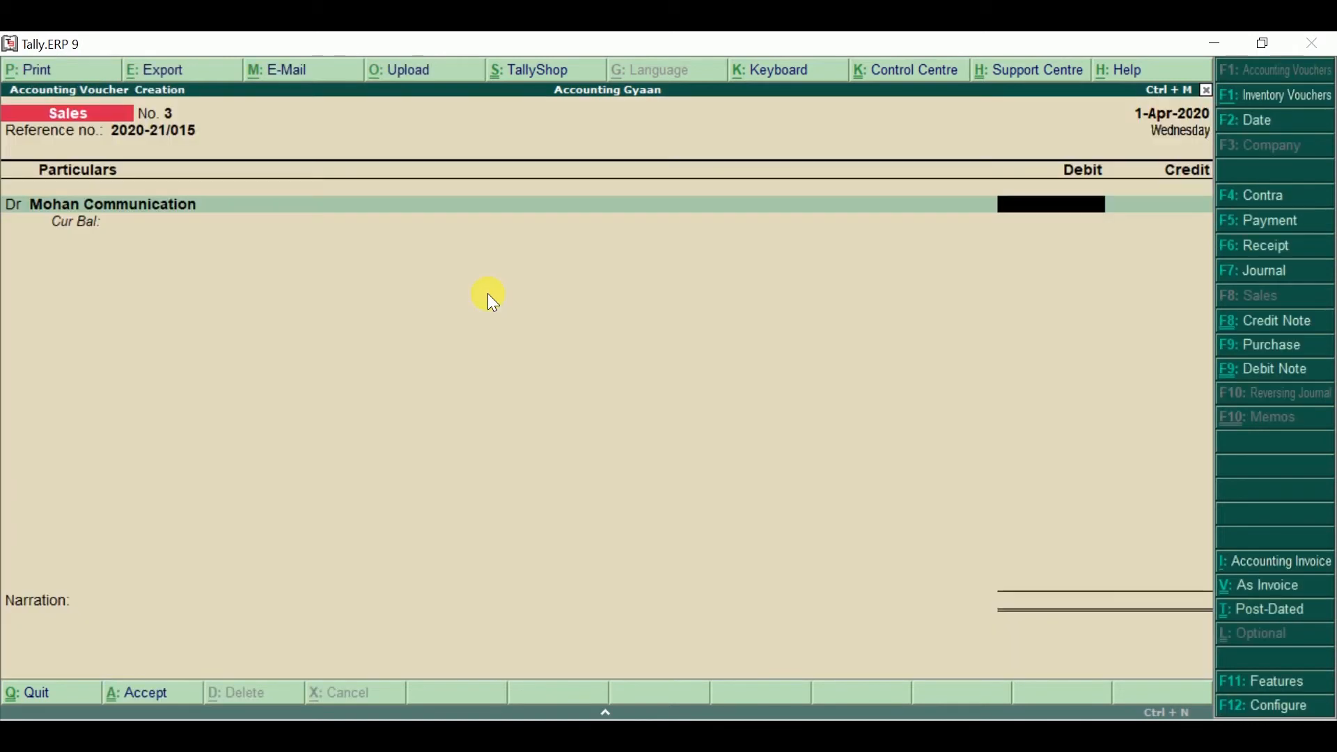
Set the Mohan Communication debit to 6,25,000 and allocate it bill-wise as On Account
key("alt+Tab")
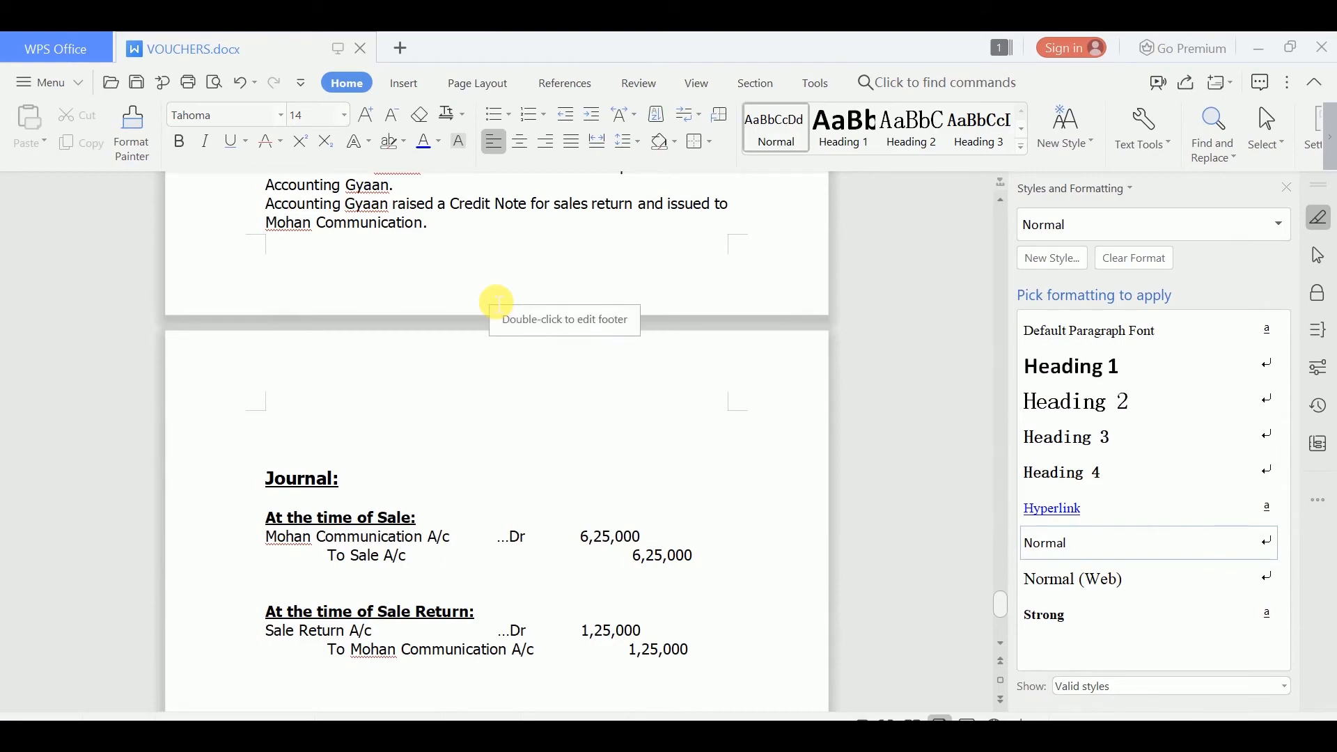
key("alt+Tab")
type("6,25,")
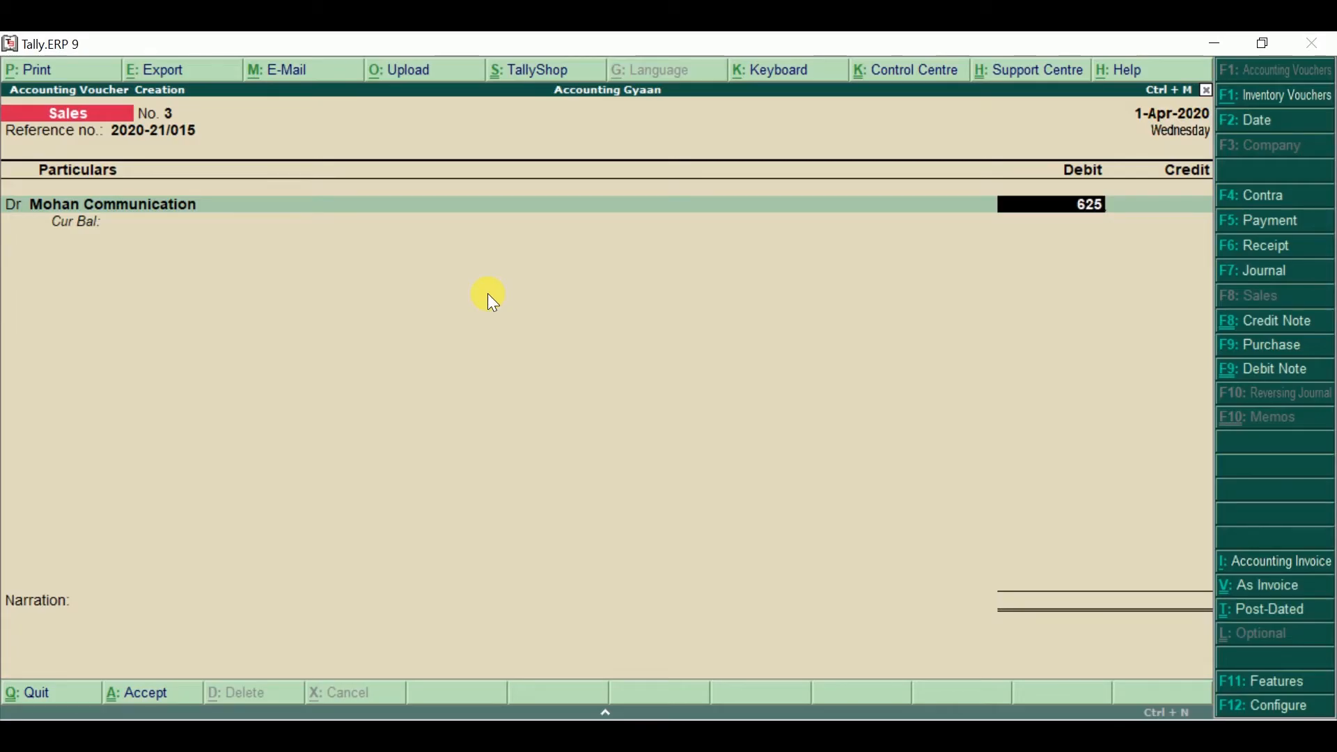
type("000")
key("Return")
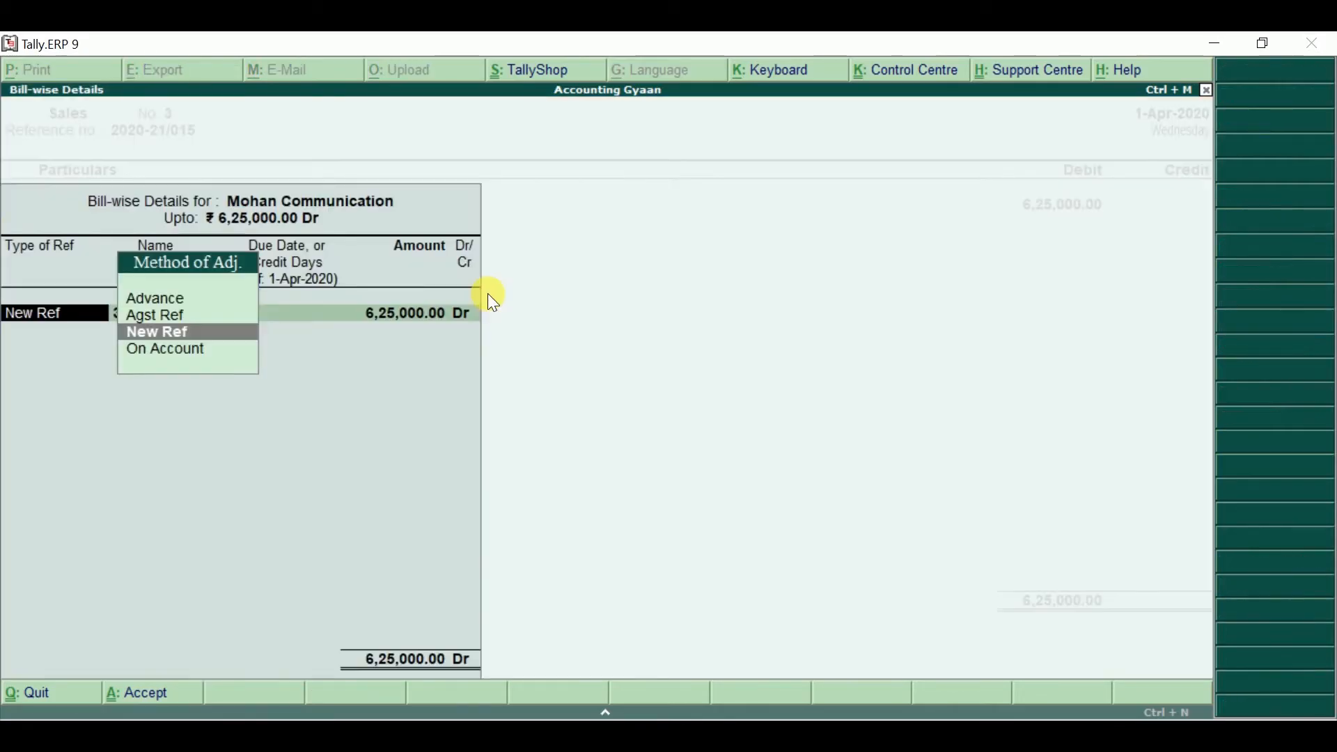
key("Down")
key("Return")
key("Return")
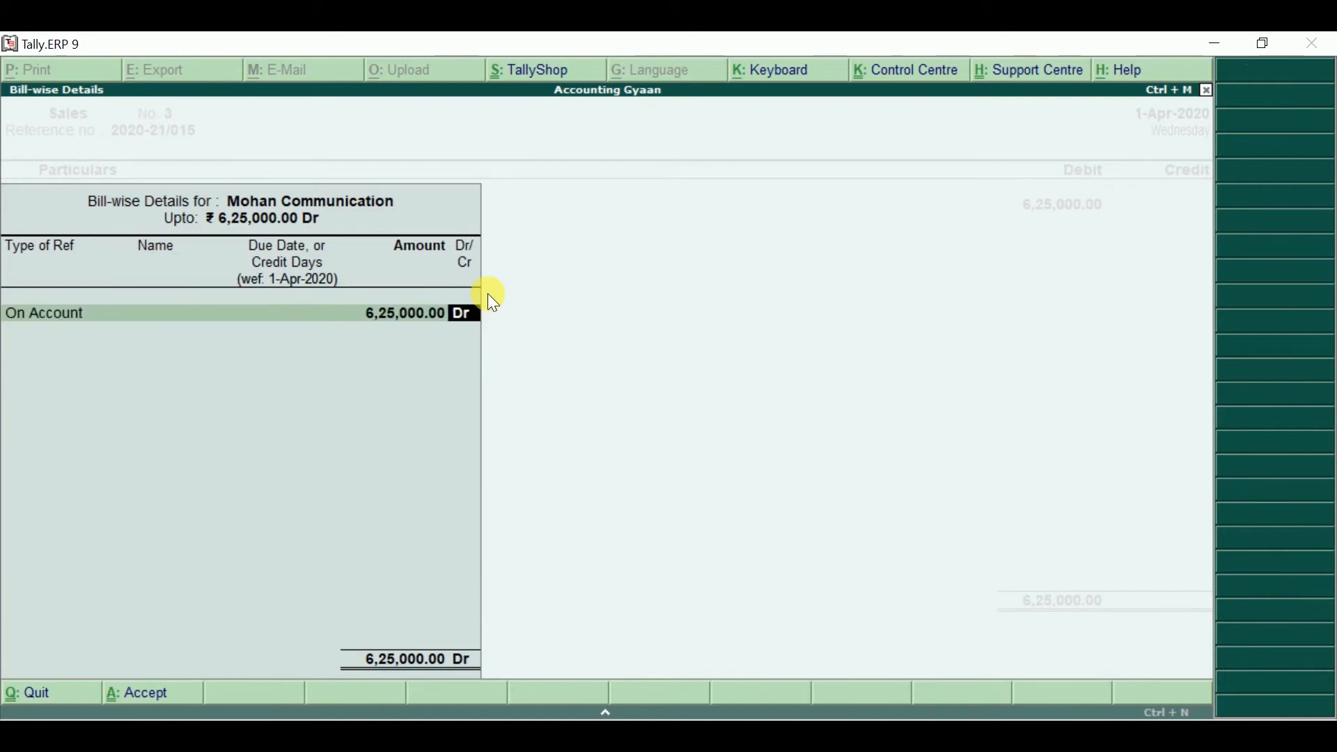
key("Return")
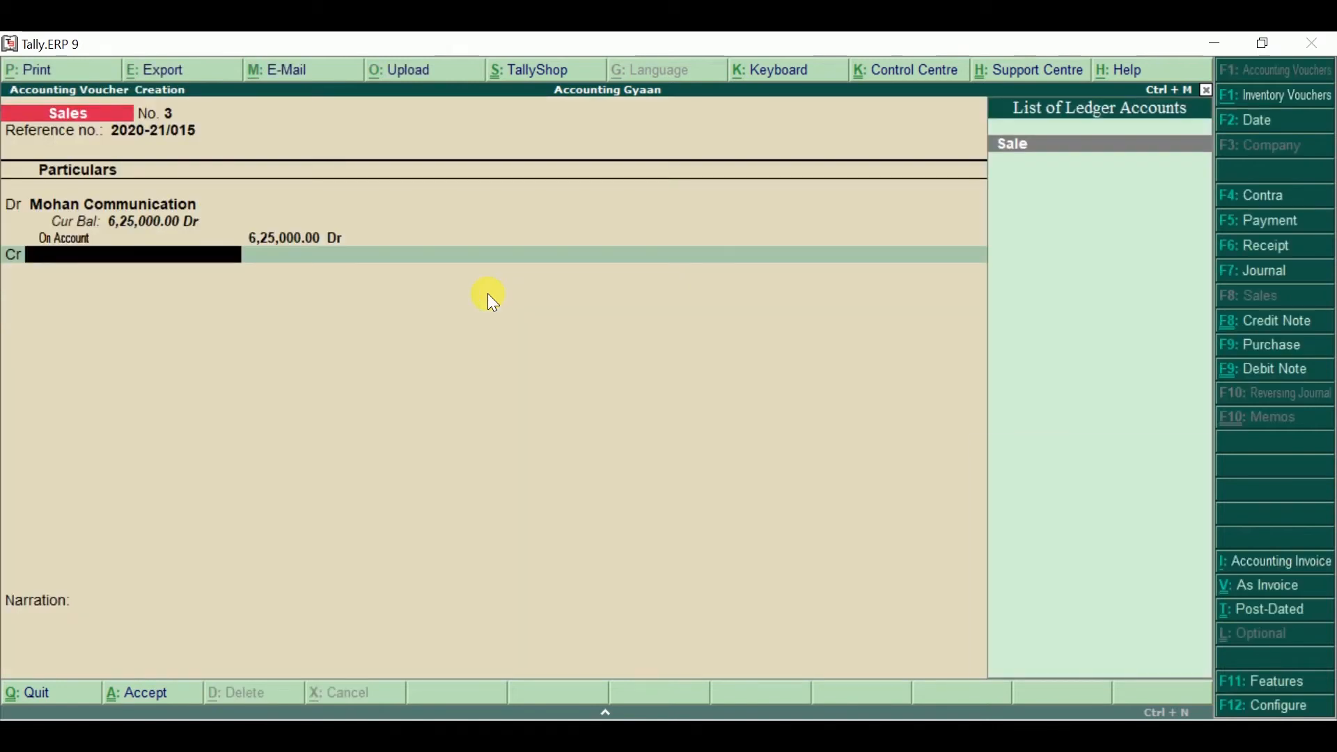
Credit the Sale ledger with 6,25,000 and leave its inventory allocations empty
type("a")
key("BackSpace")
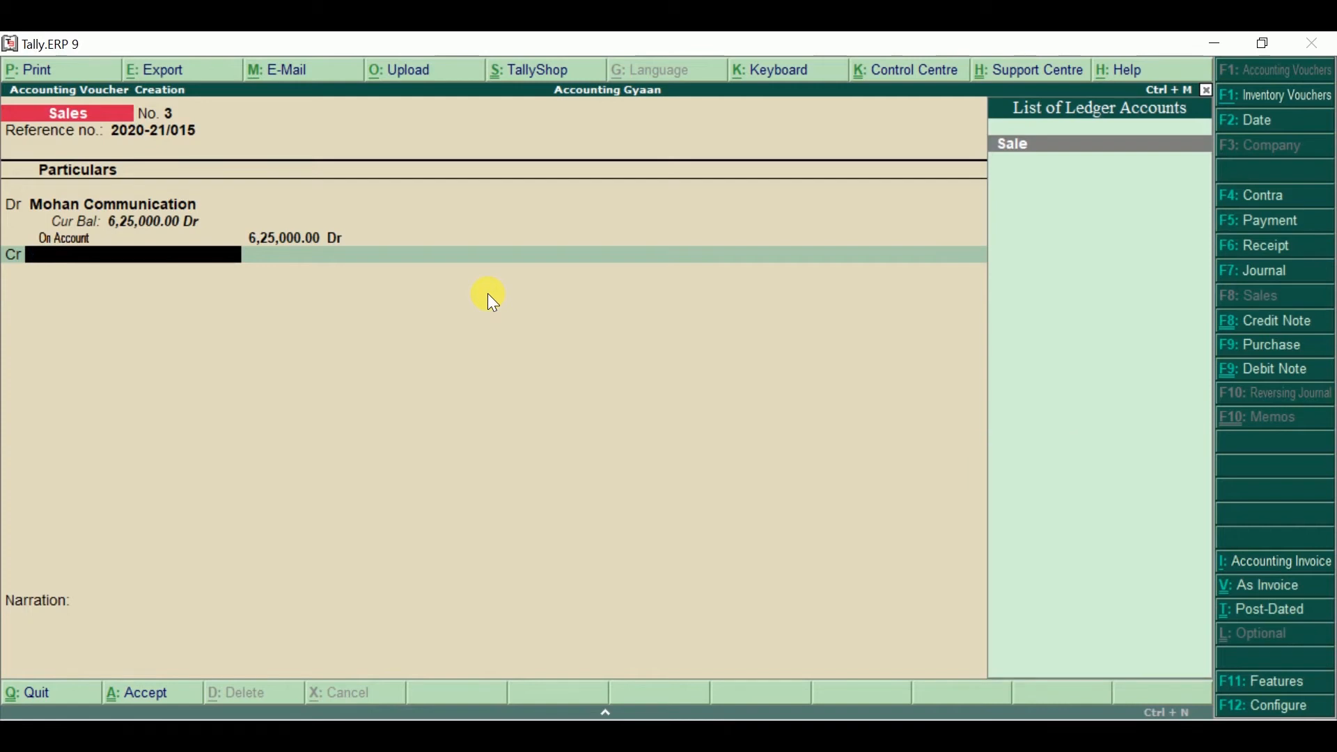
type("sa")
key("Return")
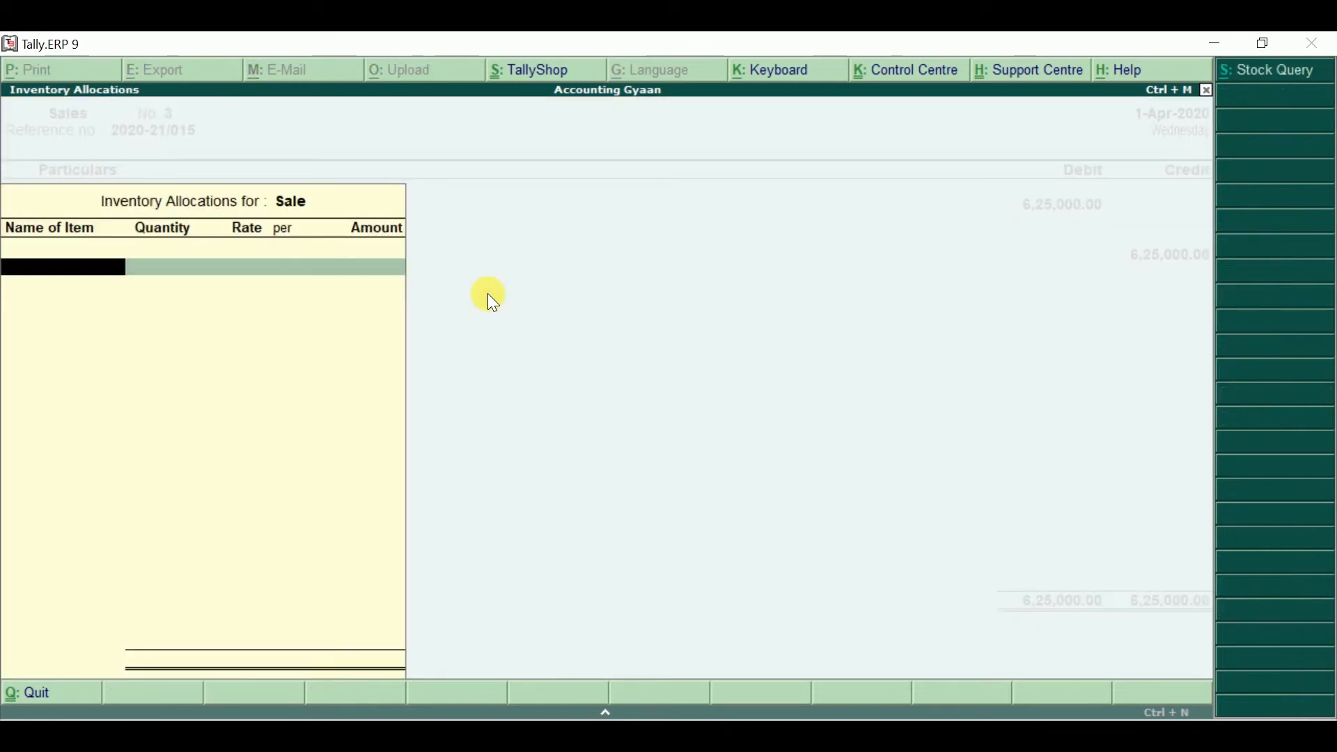
key("Escape")
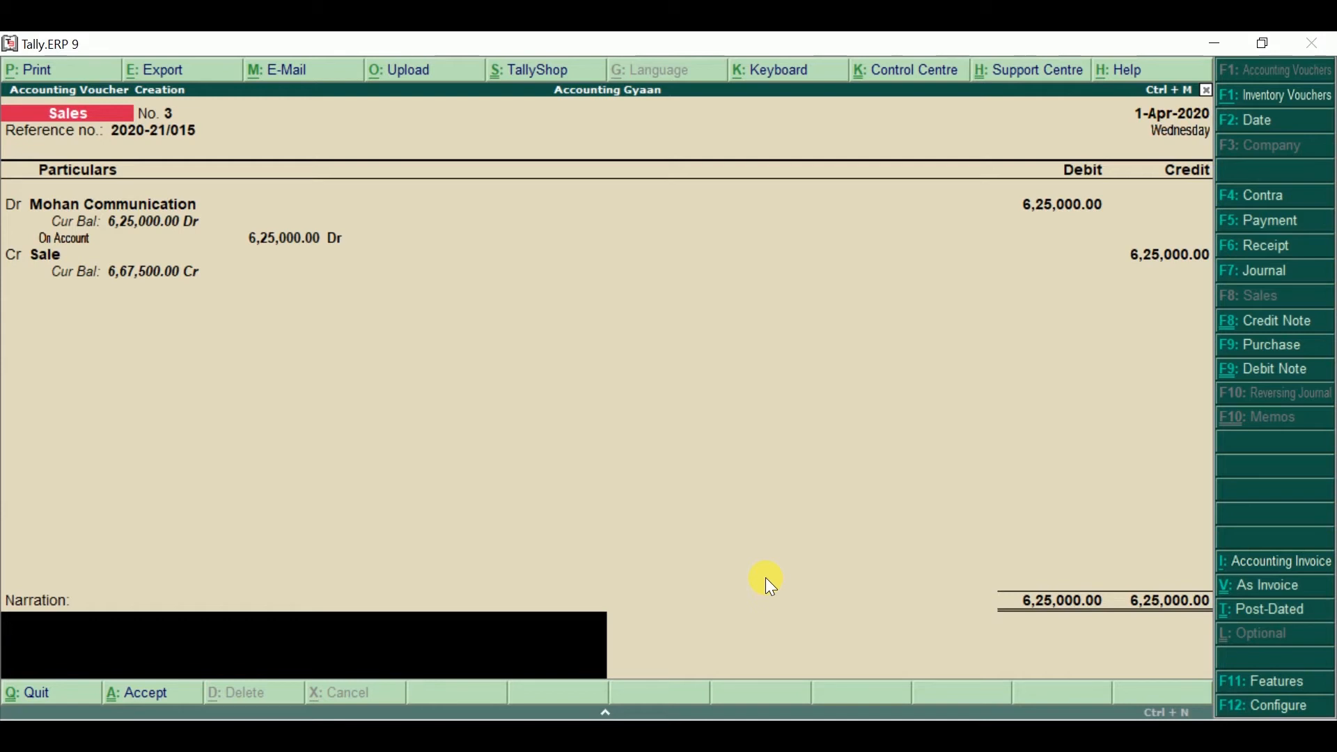
type("Being 50 pcs of")
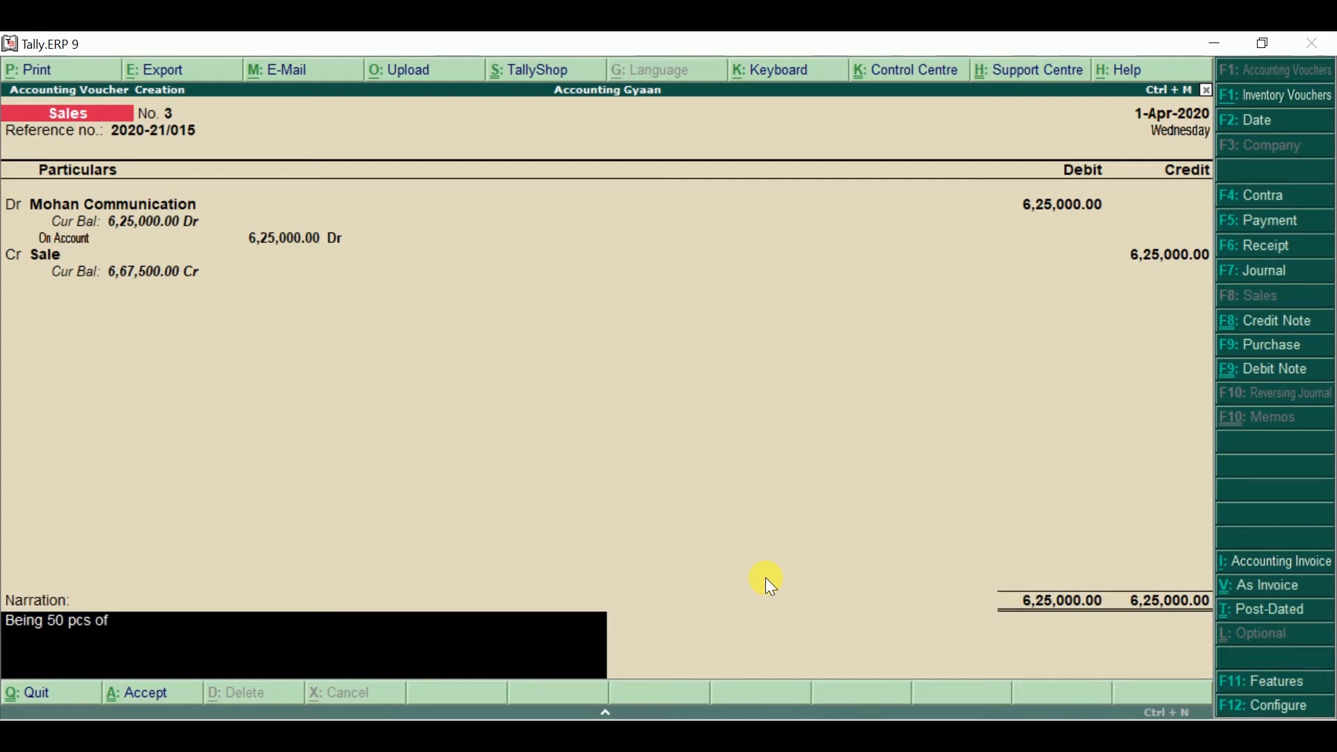
type(" mobile sold to mohan")
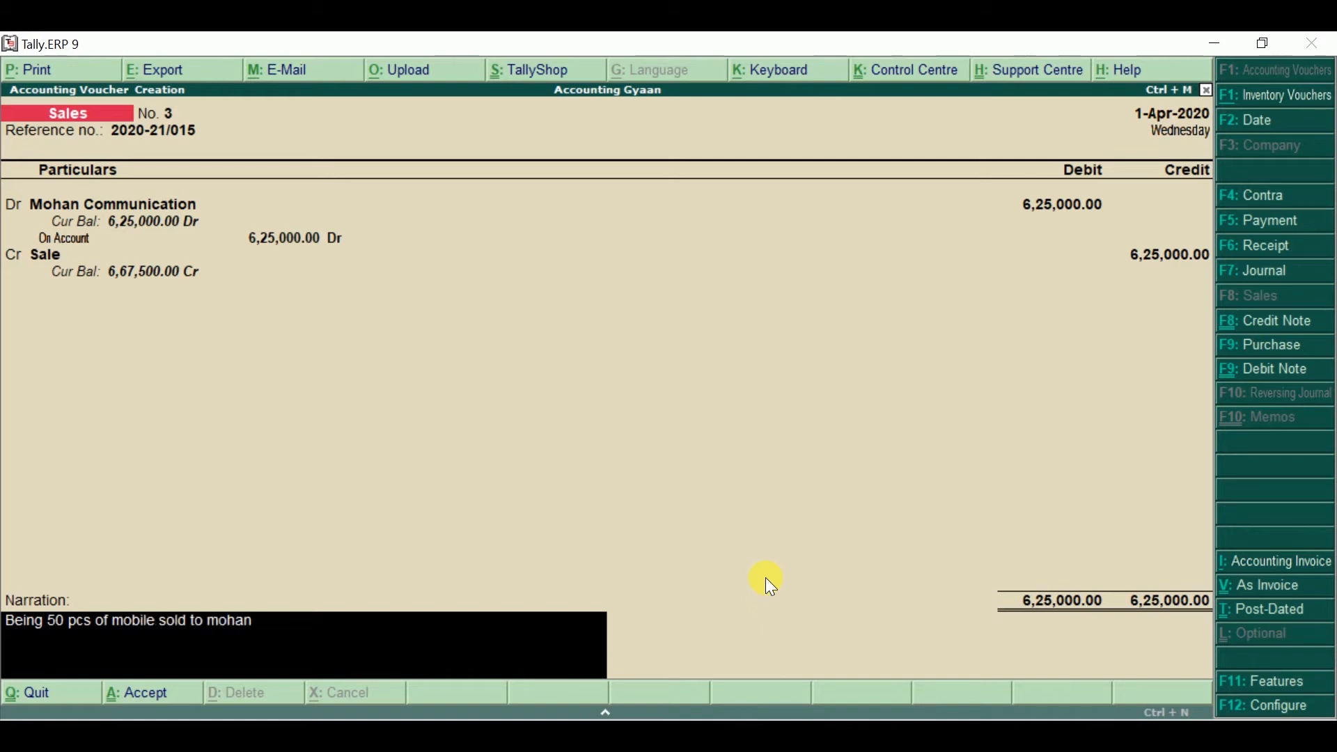
type(" communication")
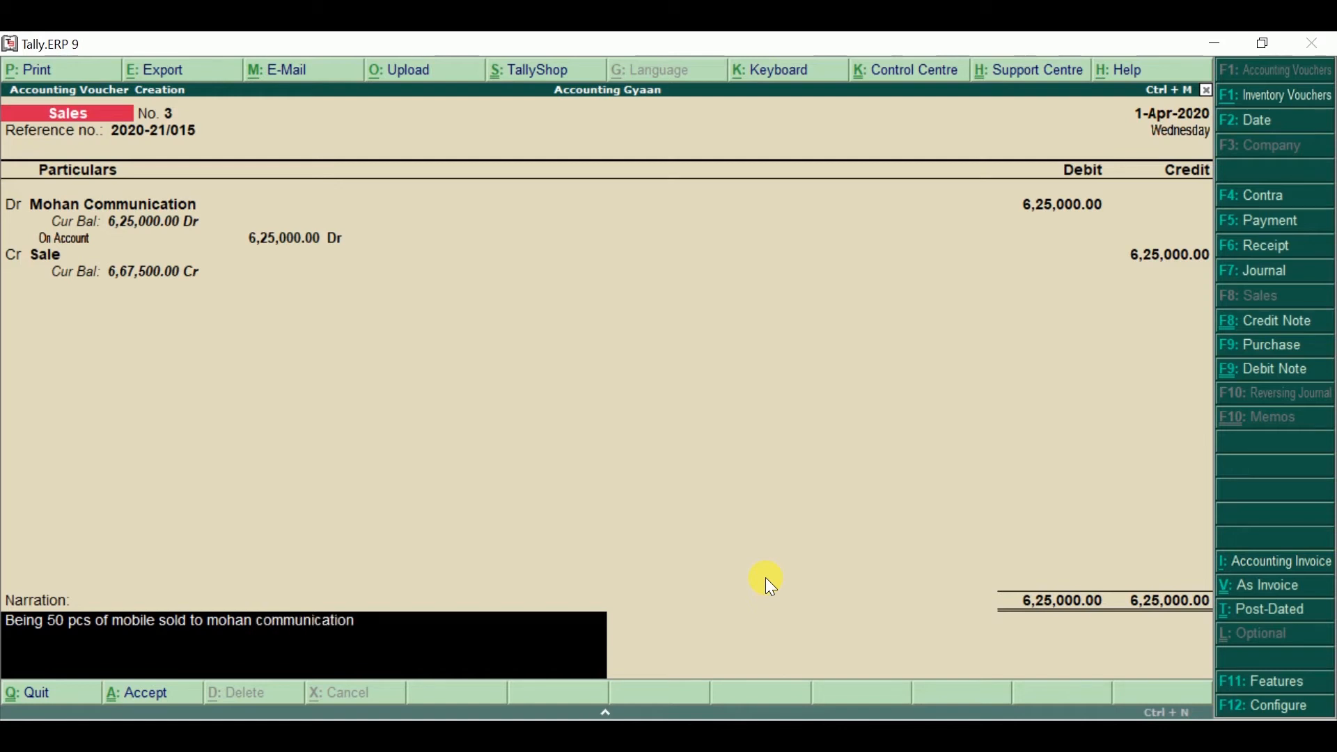
type(" @12500")
key("Return")
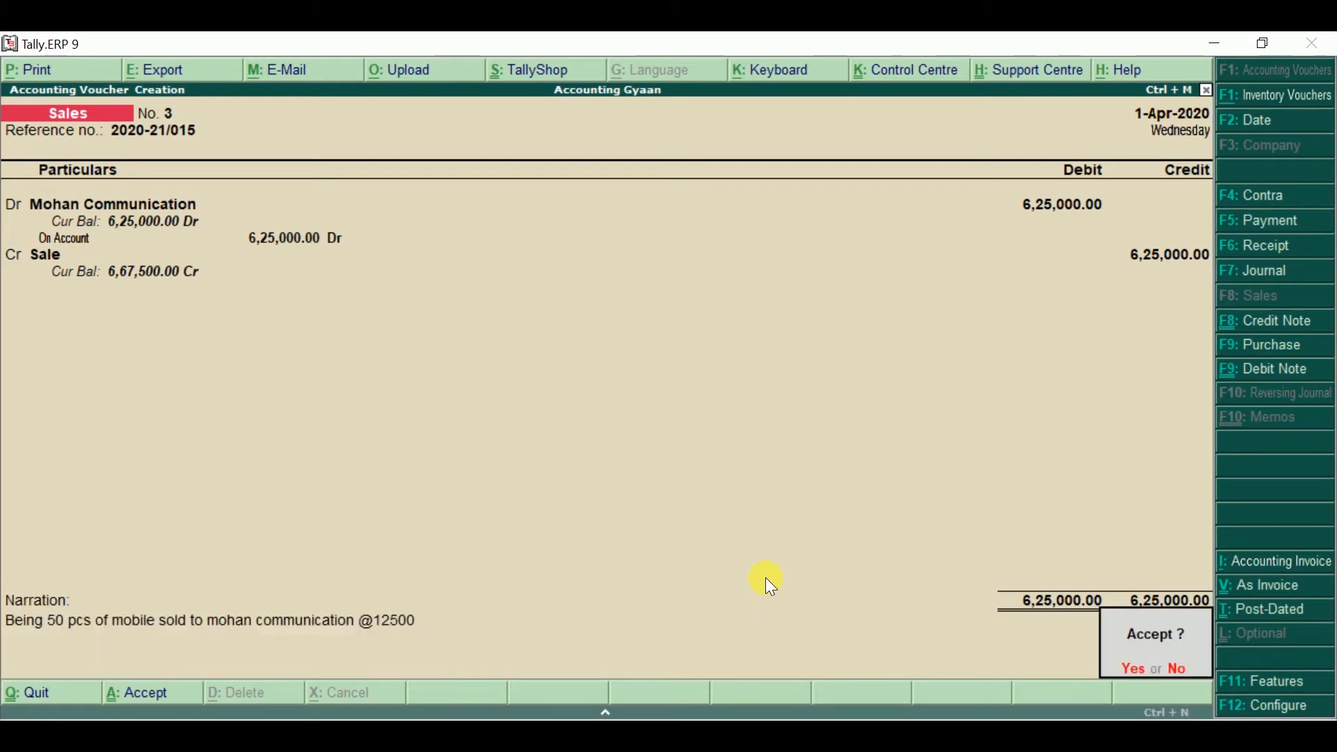
Save the sales voucher and check the sale return journal entry in the VOUCHERS.docx document
key("Return")
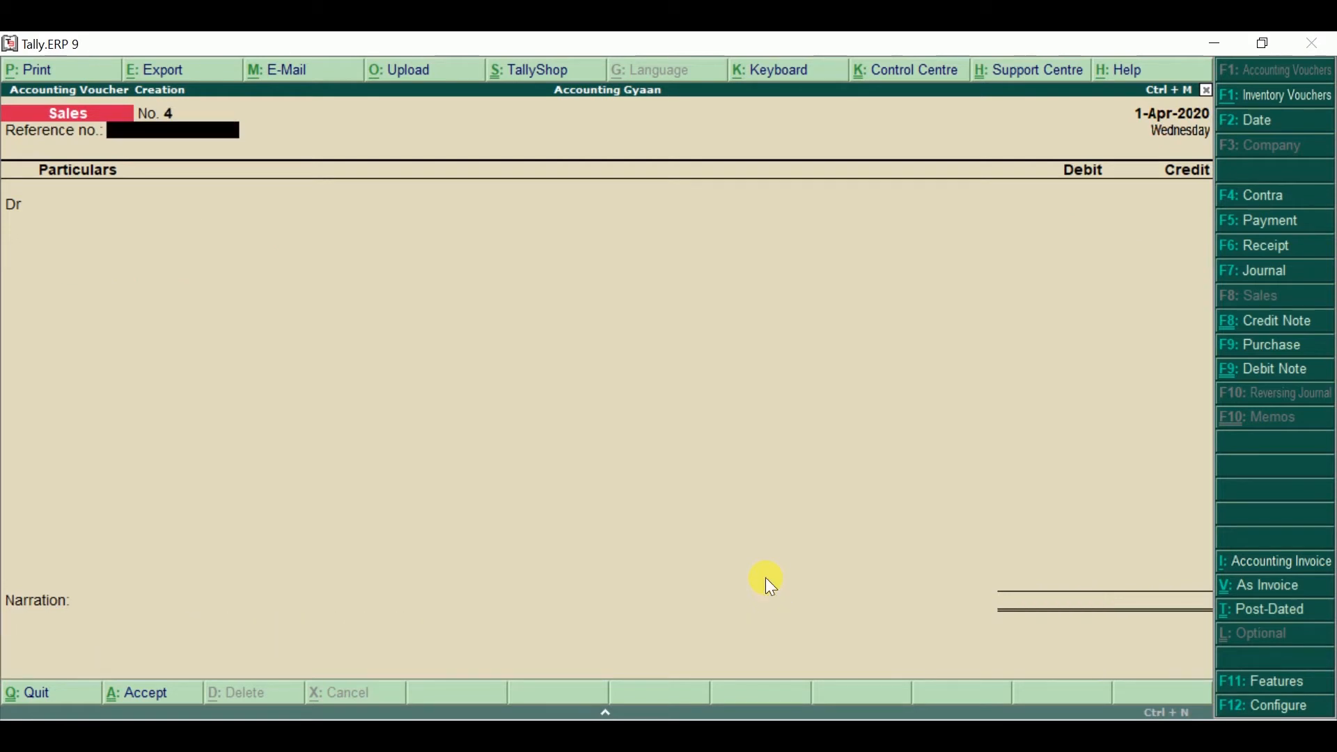
key("alt+Tab")
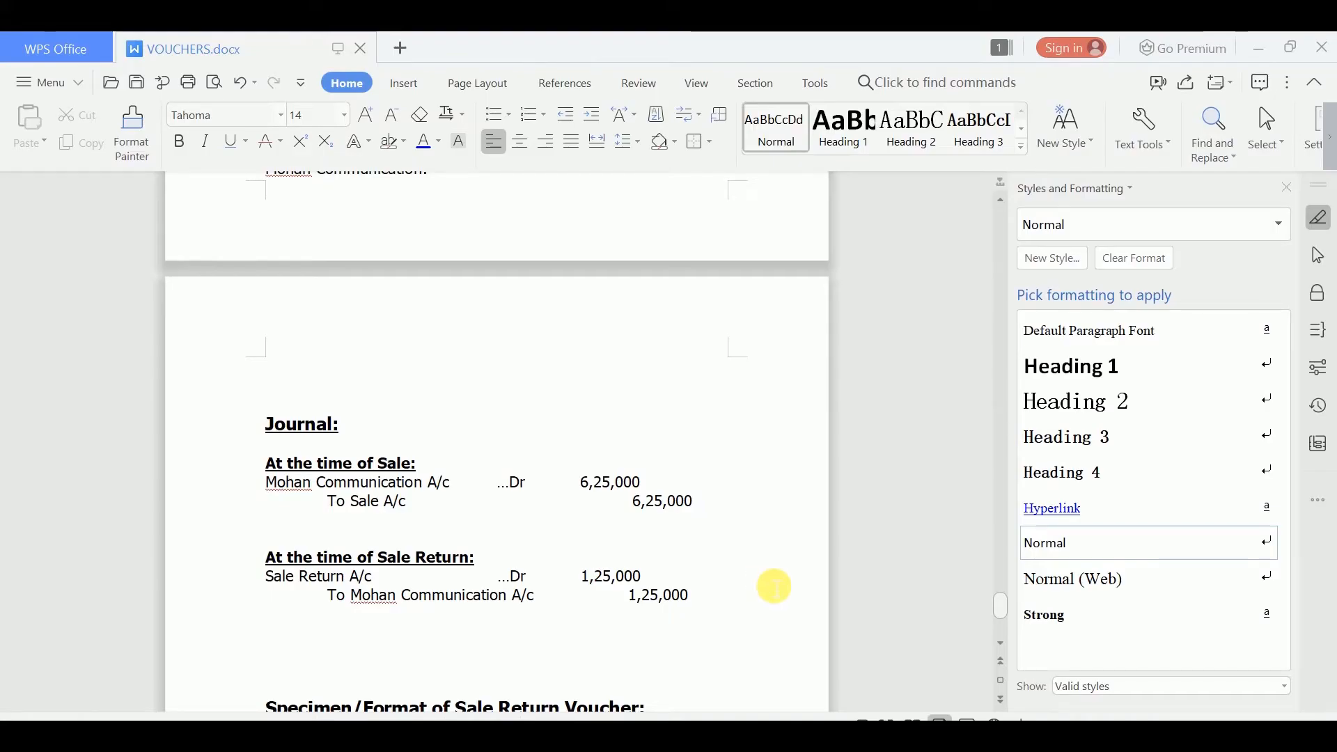
key("alt+Tab")
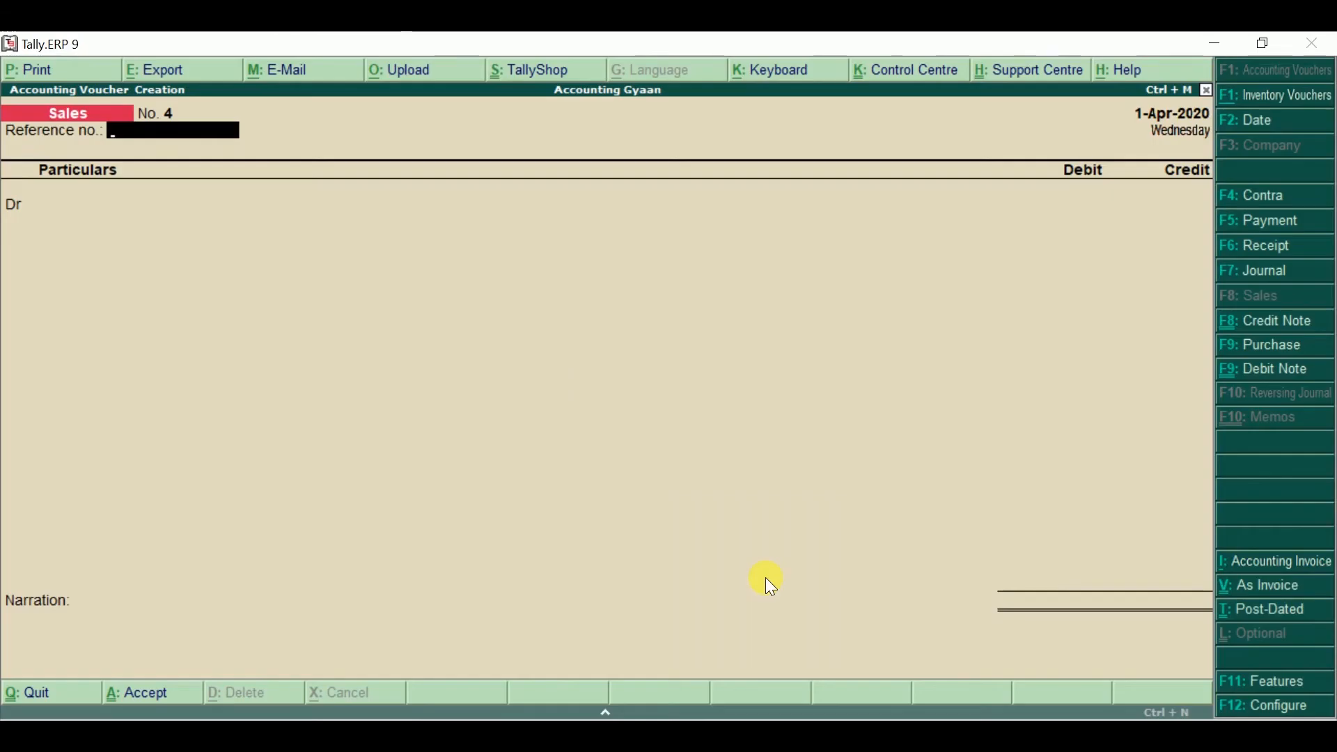
Start a credit note against original invoice number 2020-21/015, keeping the invoice date 1-Apr-2020
left_click(1272, 323)
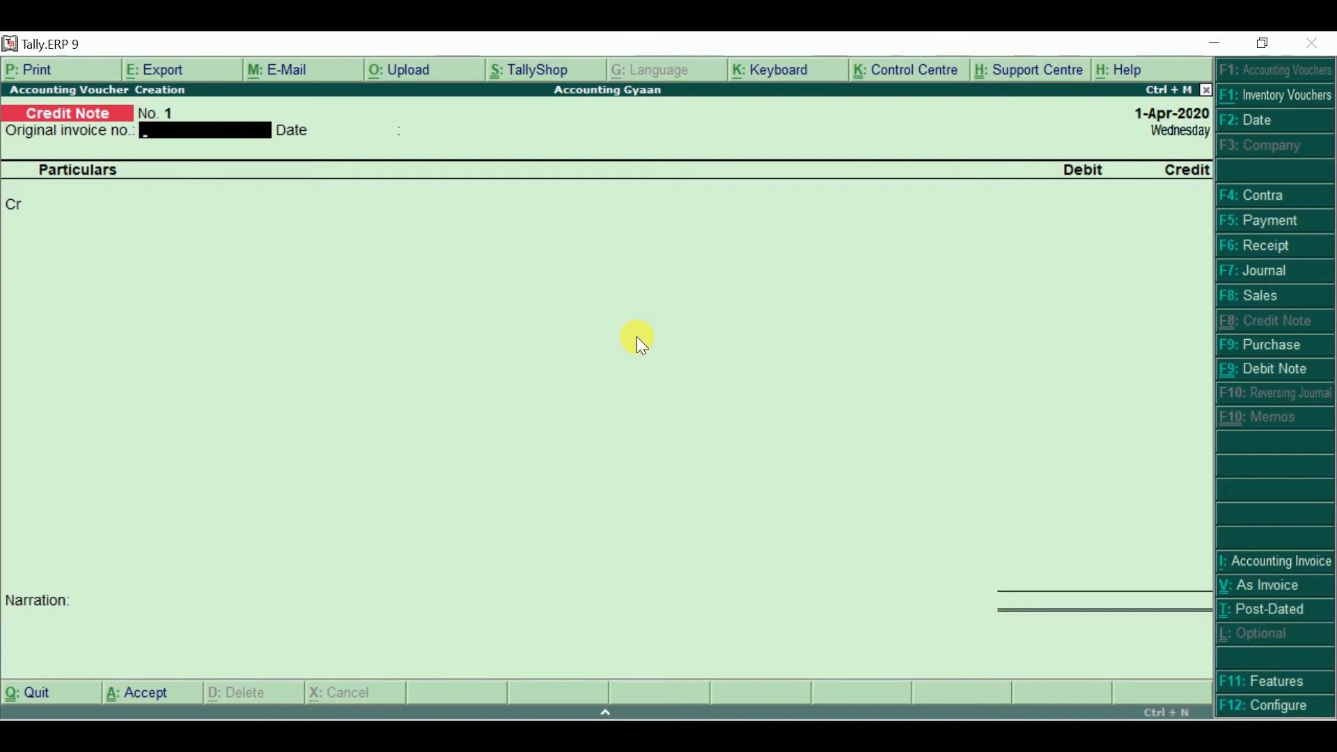
type("2020")
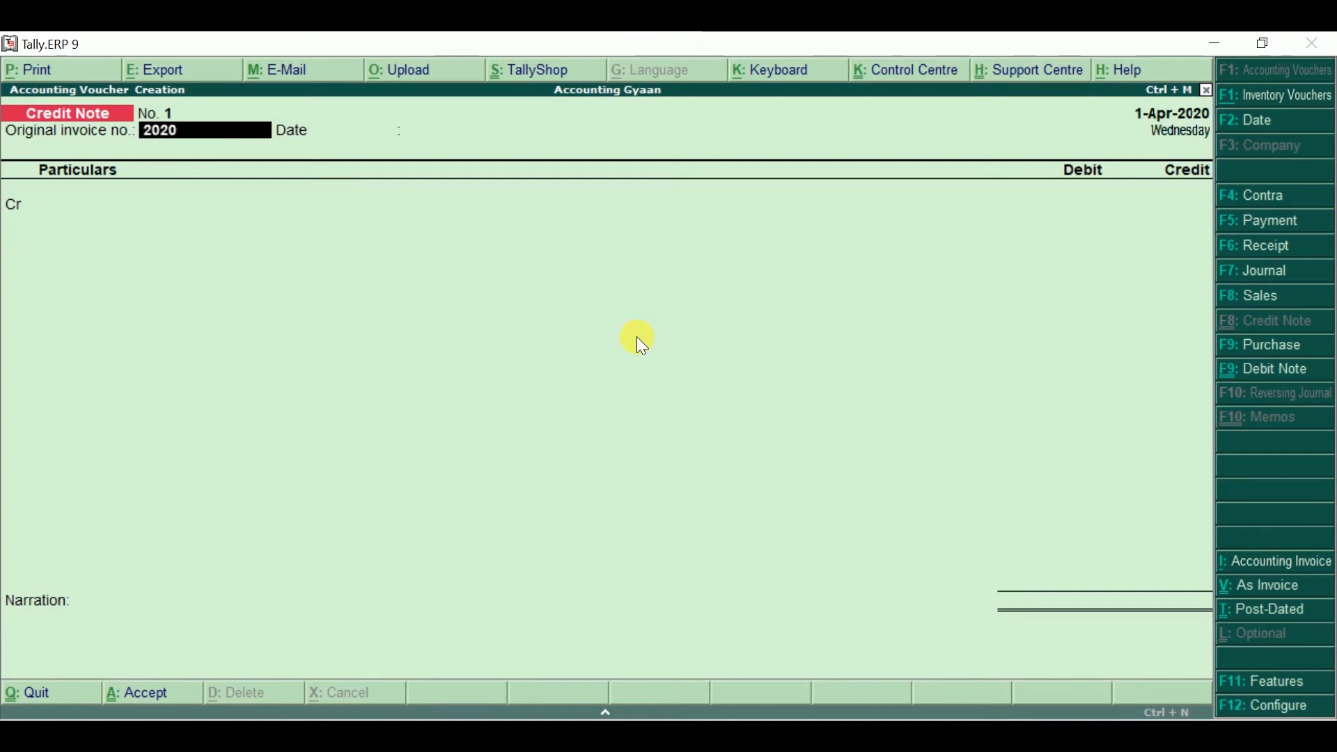
type("-21/015")
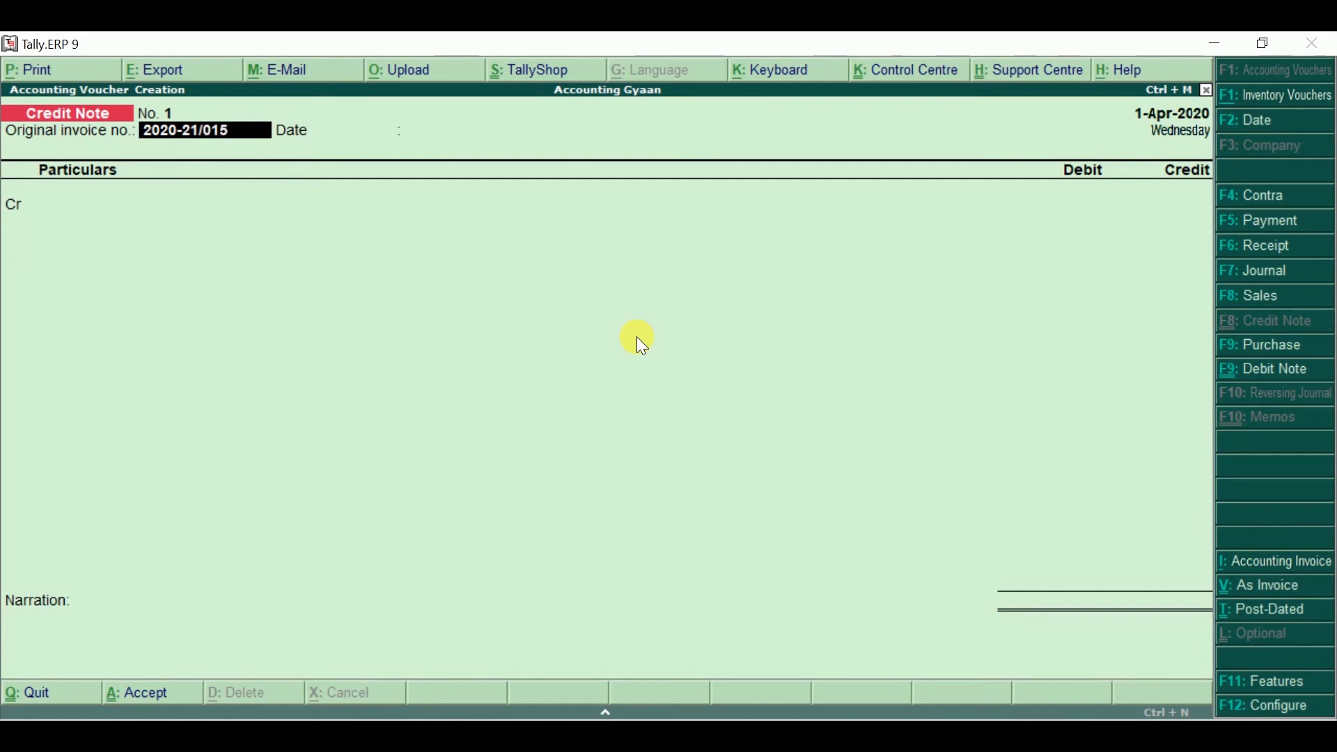
key("Return")
key("Return")
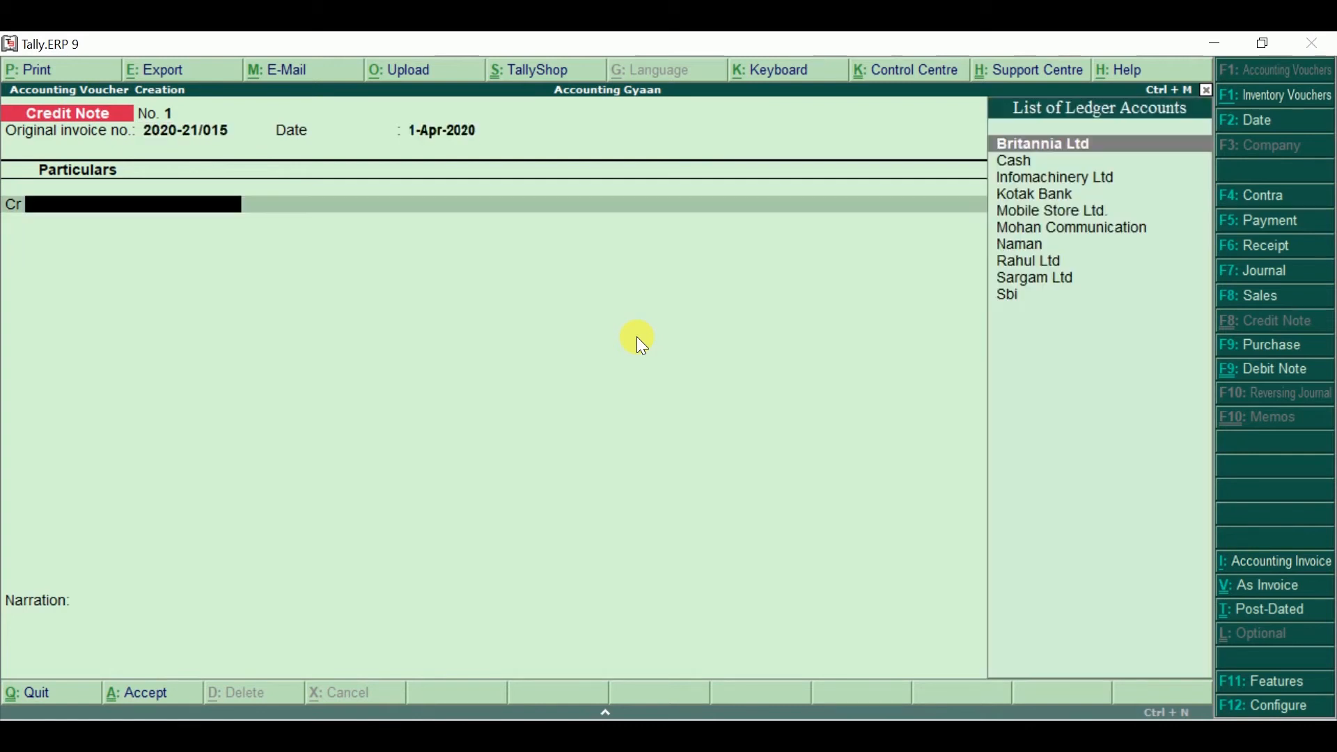
Recheck the sale return journal entry, then credit the Mohan Communication ledger in the credit note with the default buyer's details
key("alt+Tab")
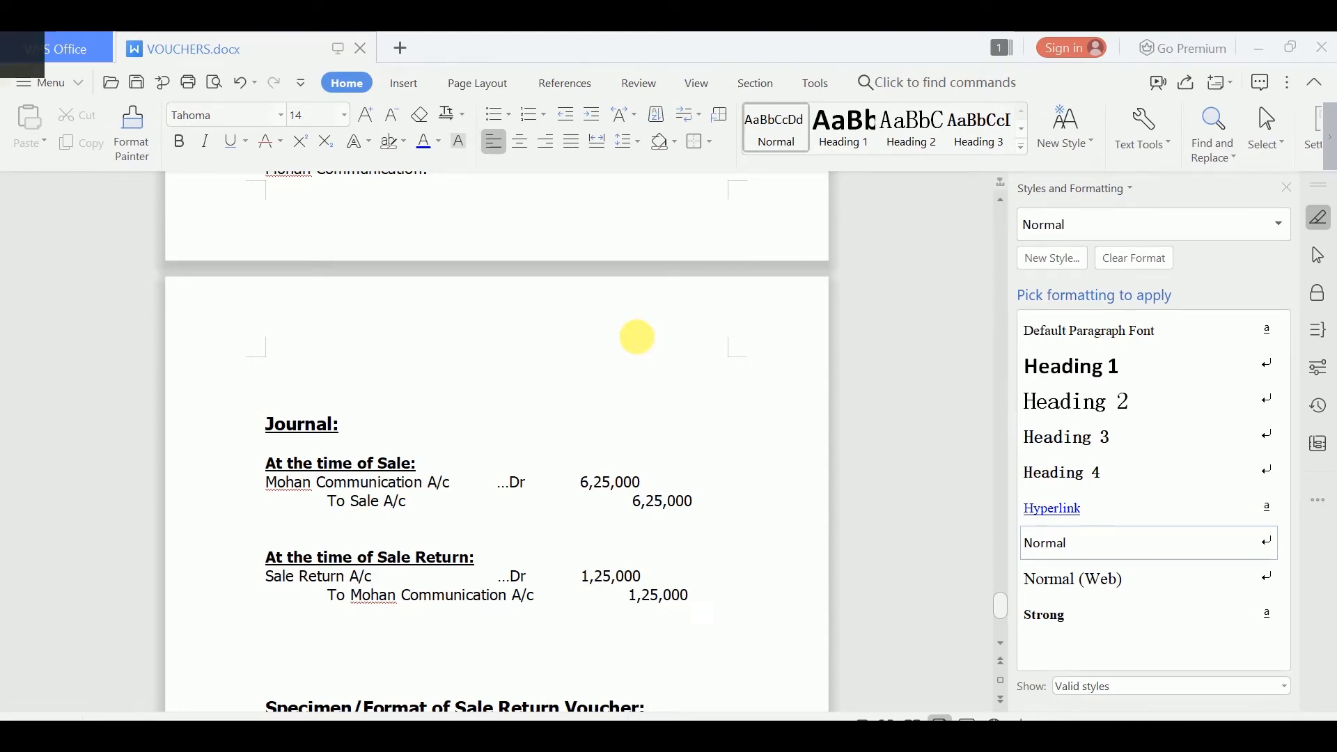
key("alt+Tab")
type("Mohan")
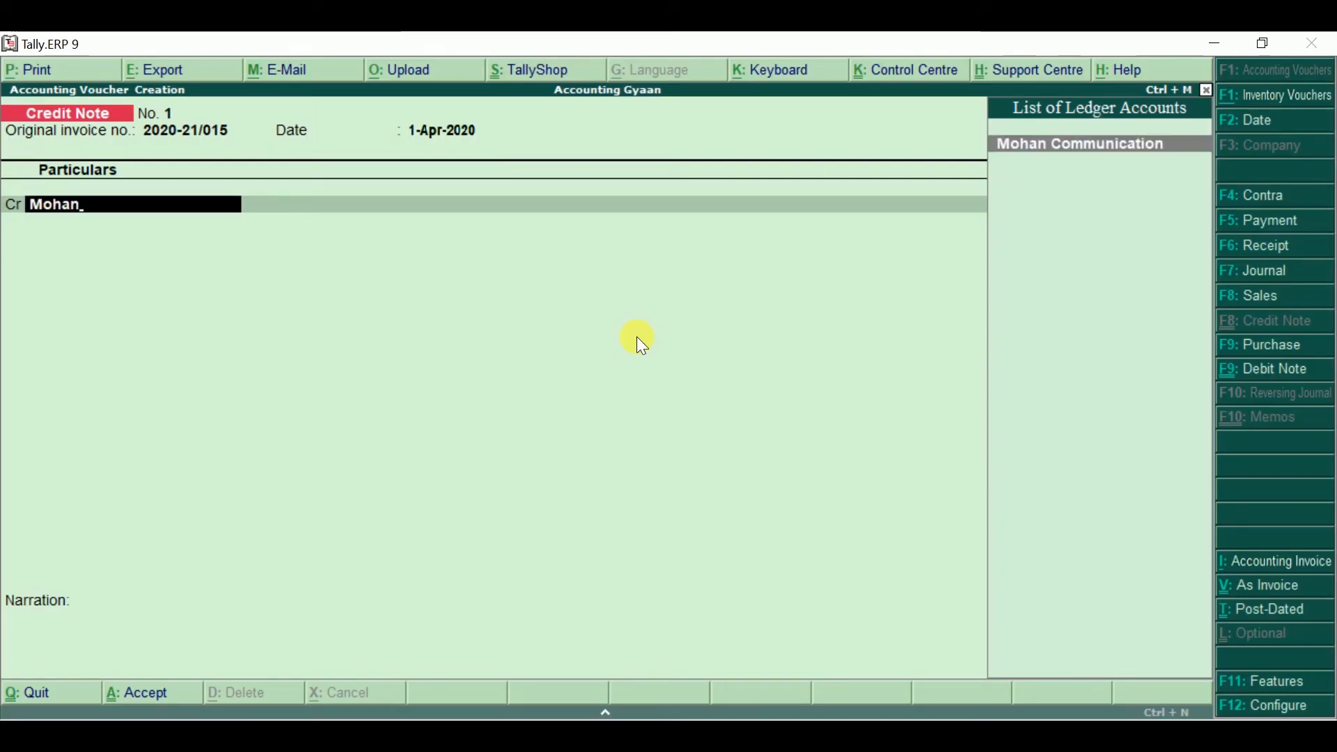
key("Return")
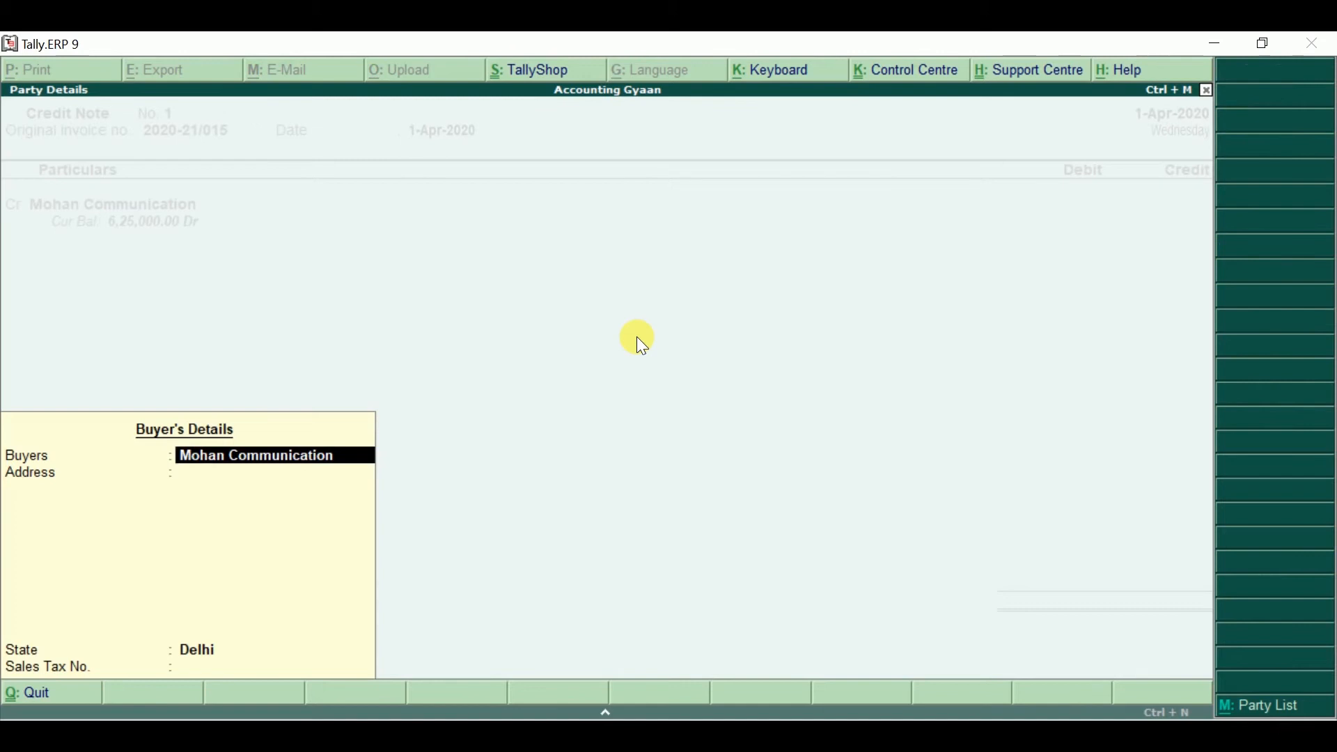
key("Return")
key("Return")
key("Return")
key("Return")
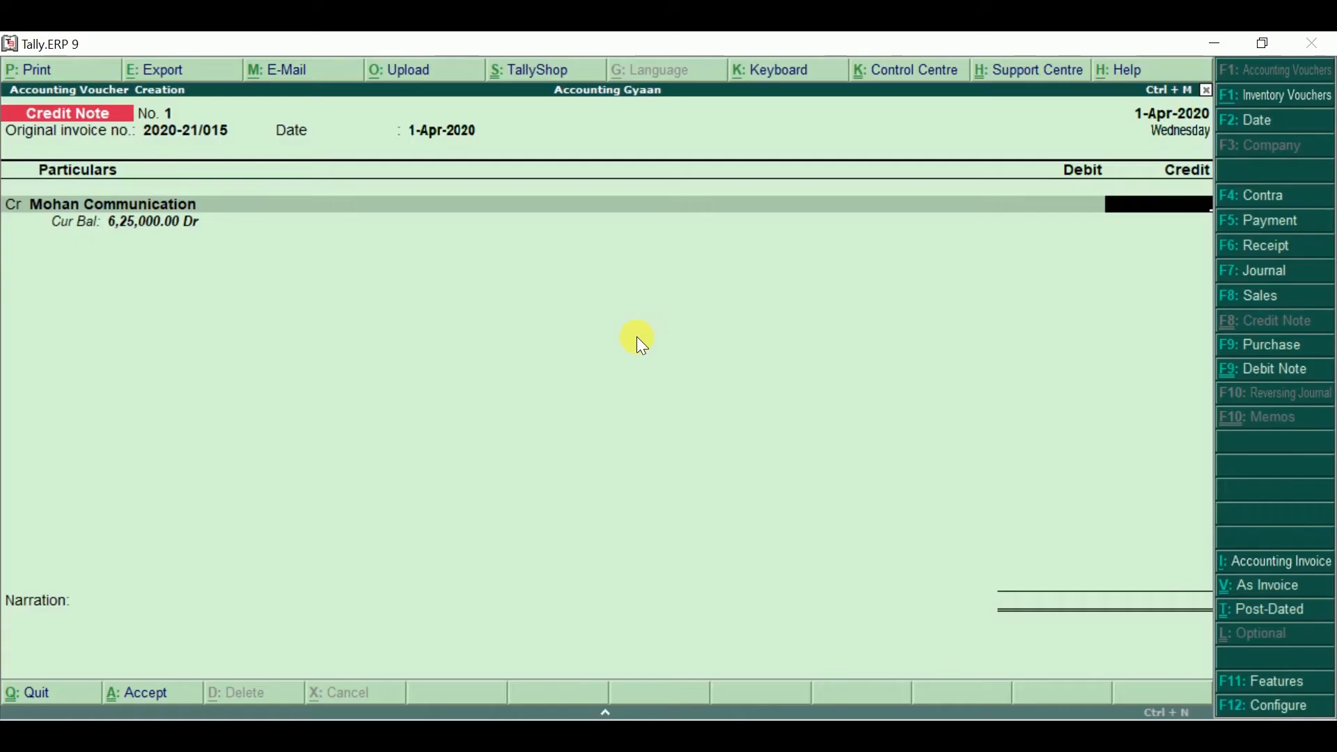
Set the Mohan Communication credit to 1,25,000 and allocate it bill-wise as On Account
type("1,25,00")
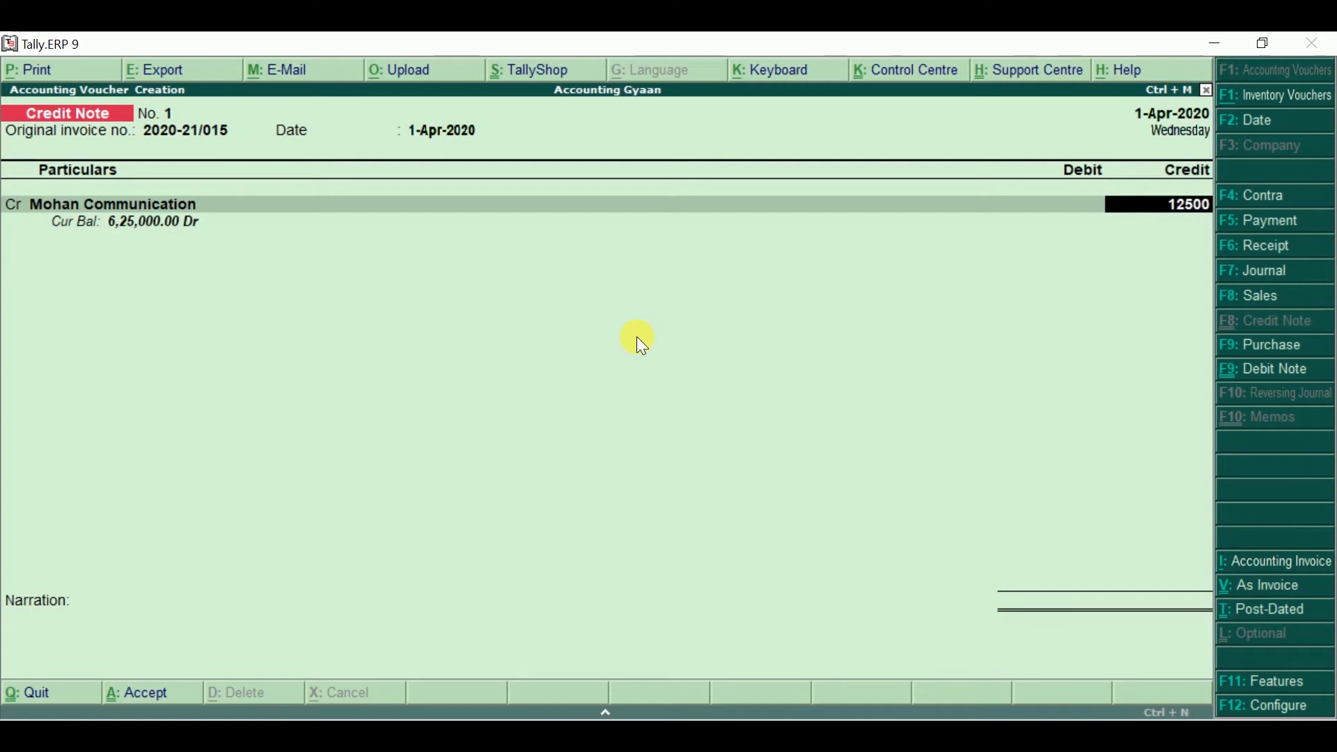
type("0")
key("Return")
key("Return")
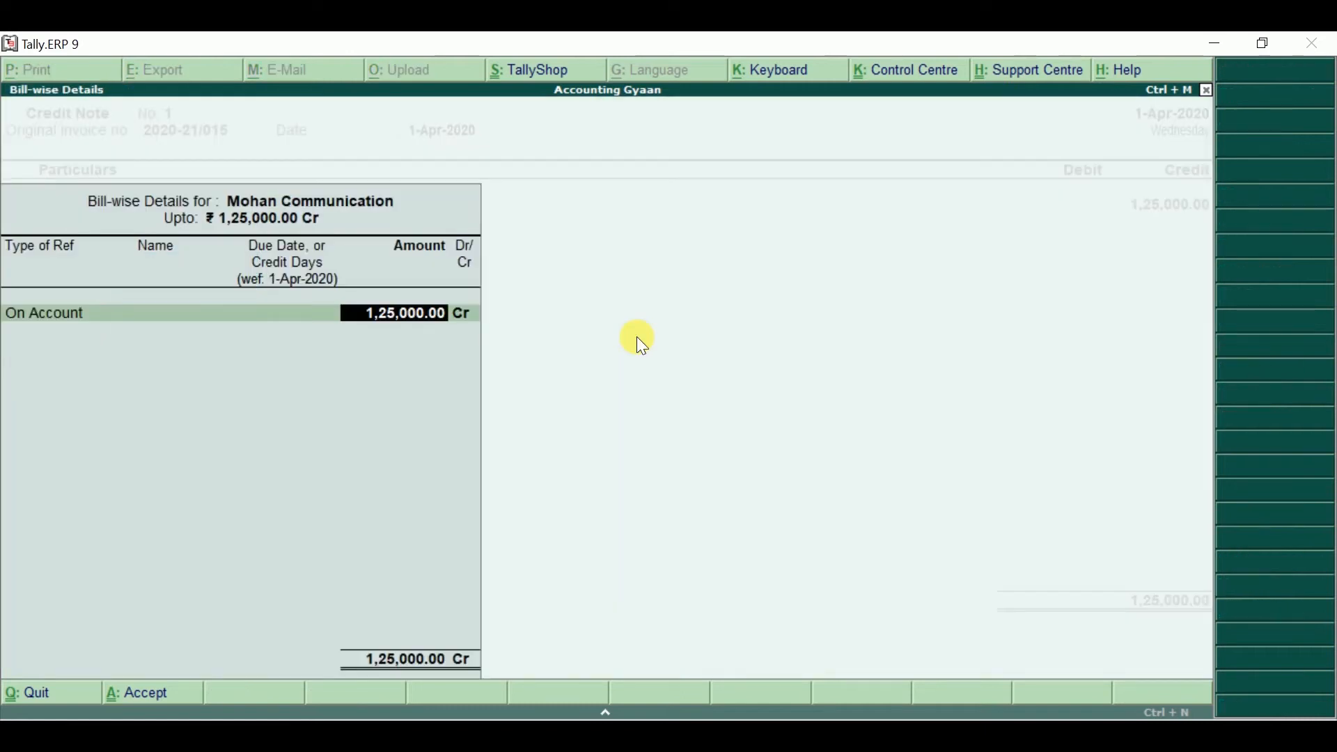
key("Return")
key("Return")
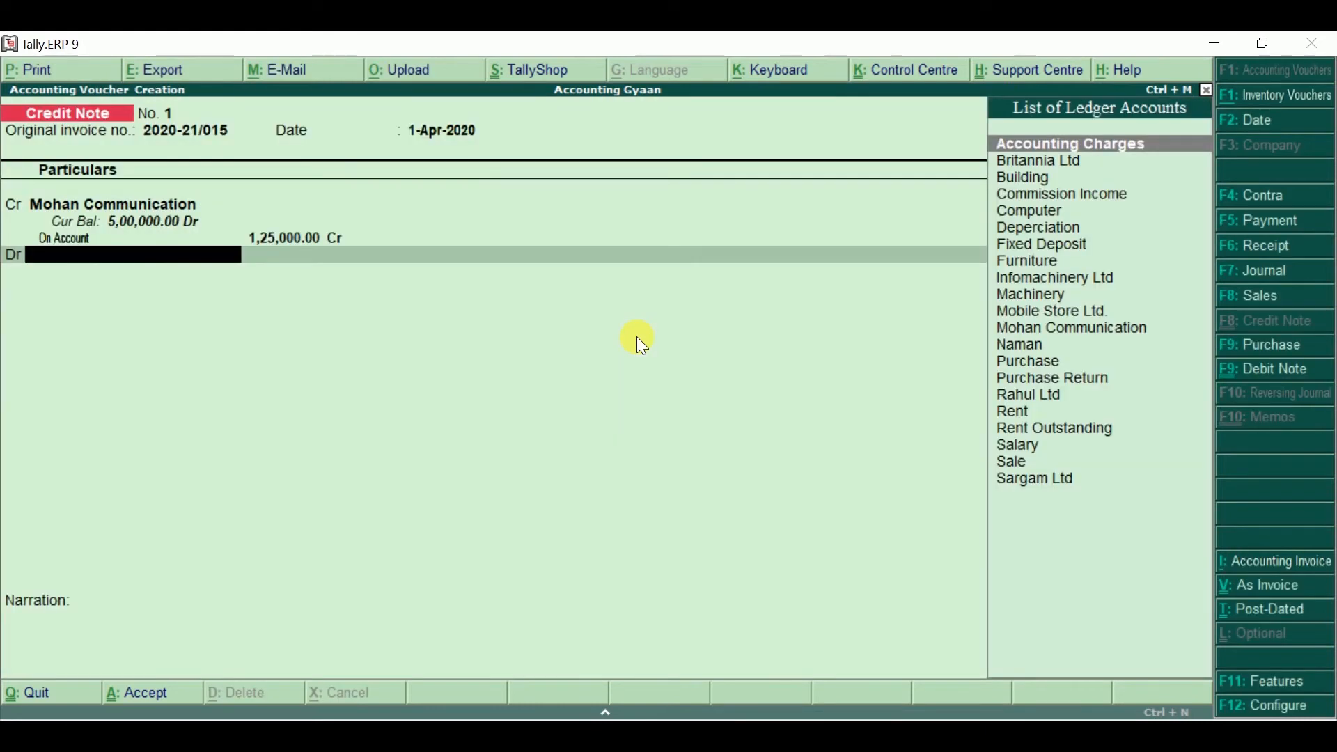
Start creating a ledger named Sale Return, without an alias, for the credit note's debit line
type("Sa")
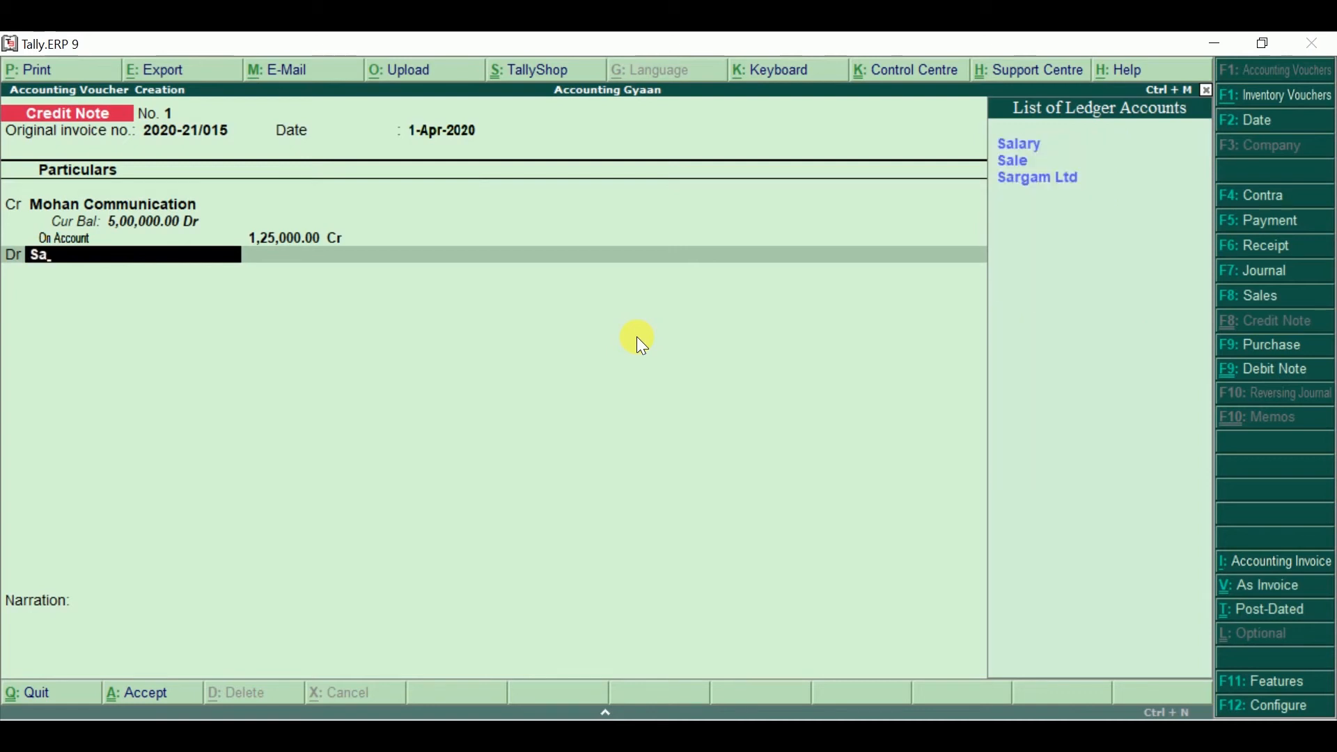
key("BackSpace")
key("BackSpace")
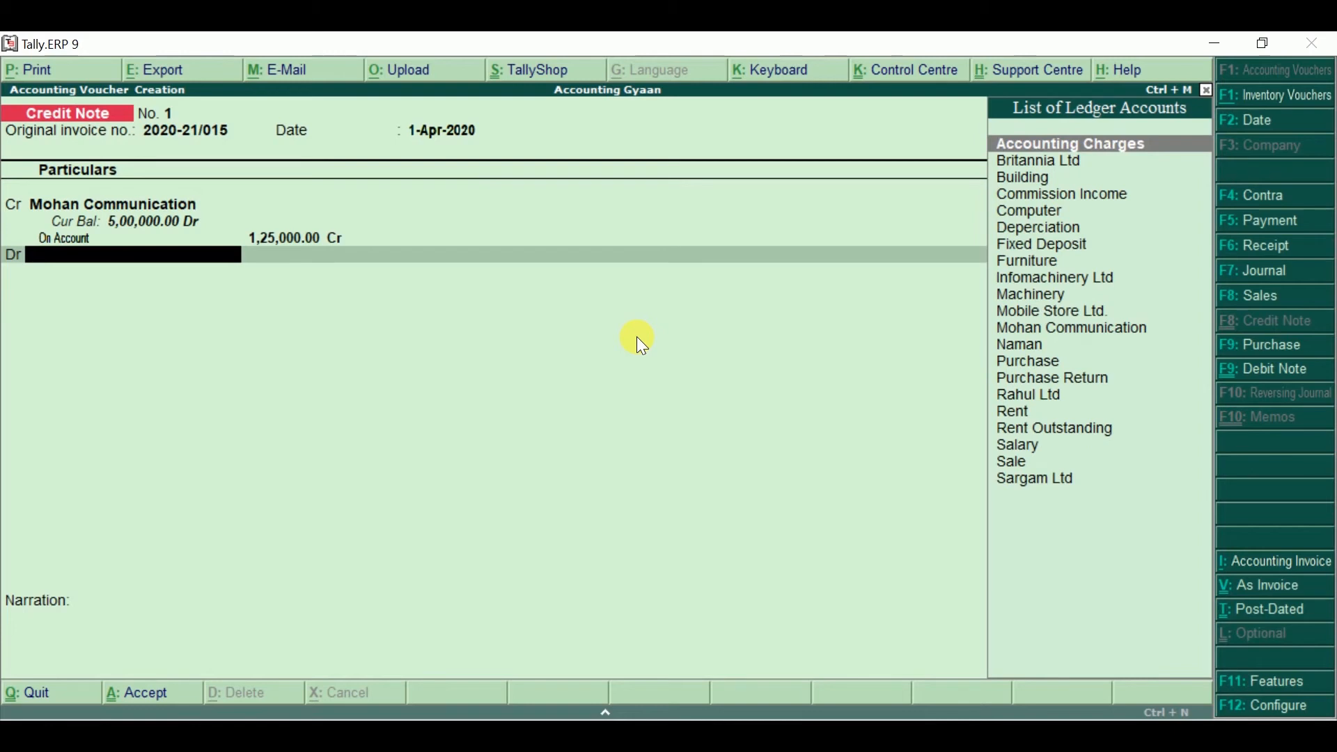
key("alt+c")
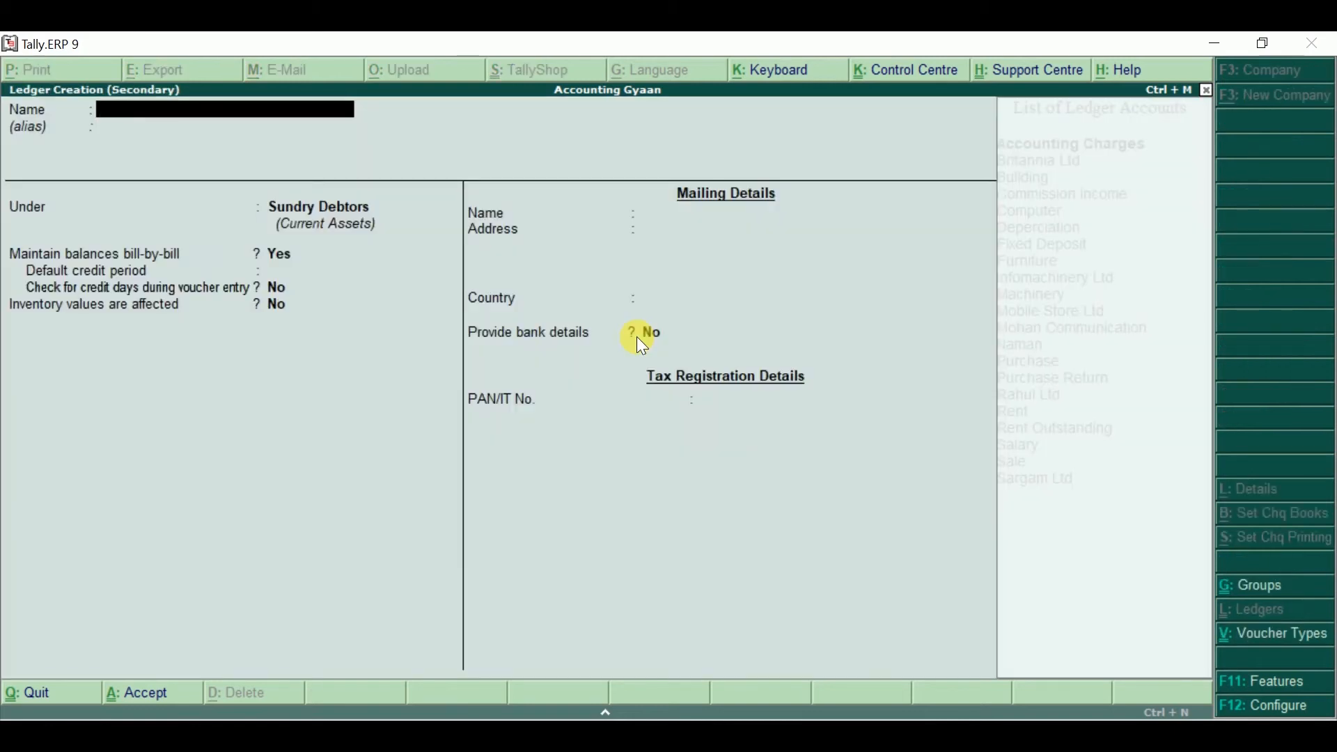
type("Sale Return")
key("Return")
key("Return")
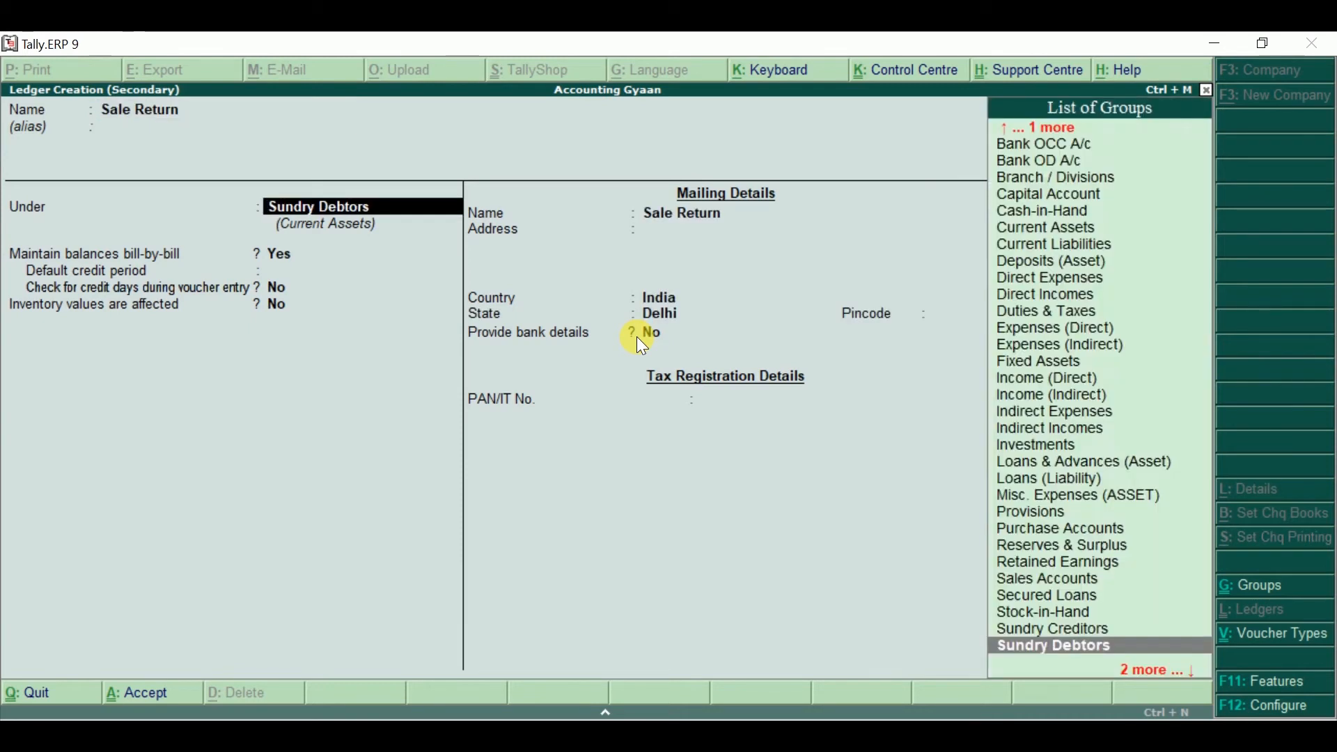
Place the Sale Return ledger under Sales Accounts with ledger type Not Applicable and debit it with 1,25,000
type("Sal")
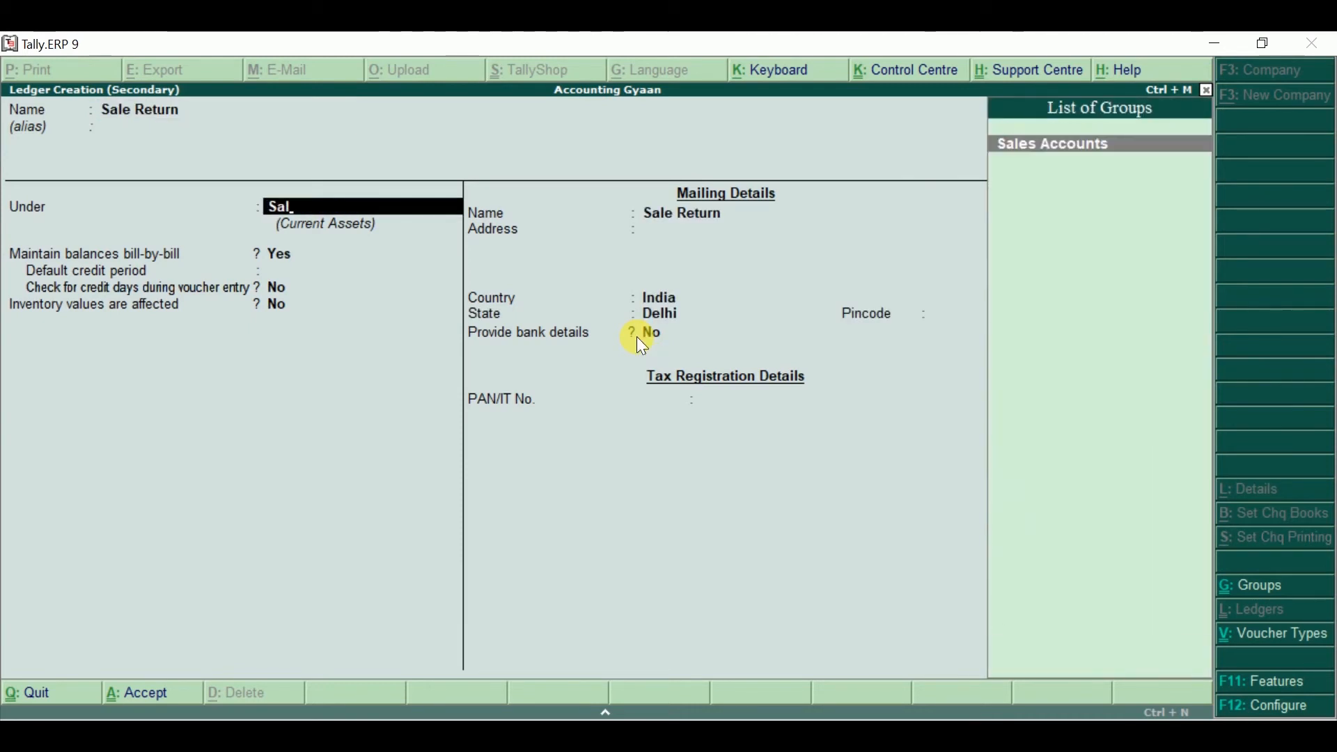
key("Return")
key("Return")
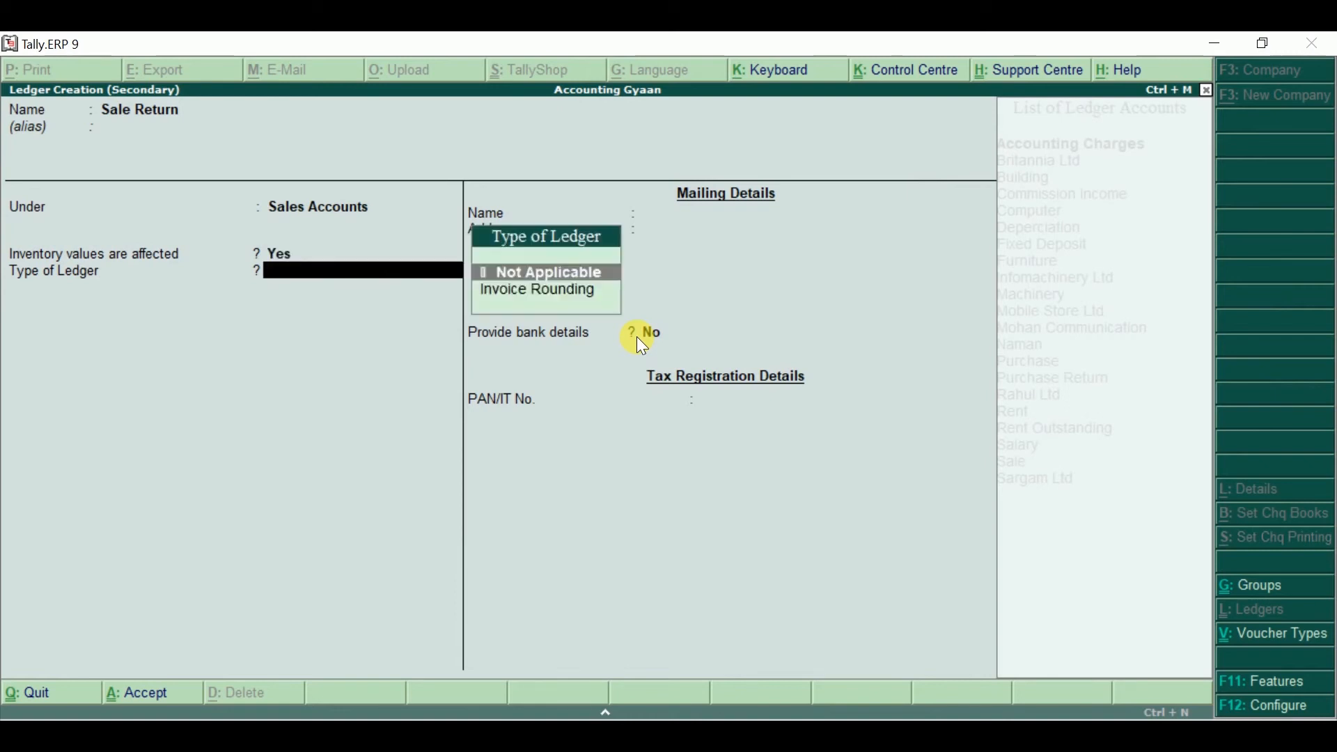
key("Return")
key("Return")
key("Return")
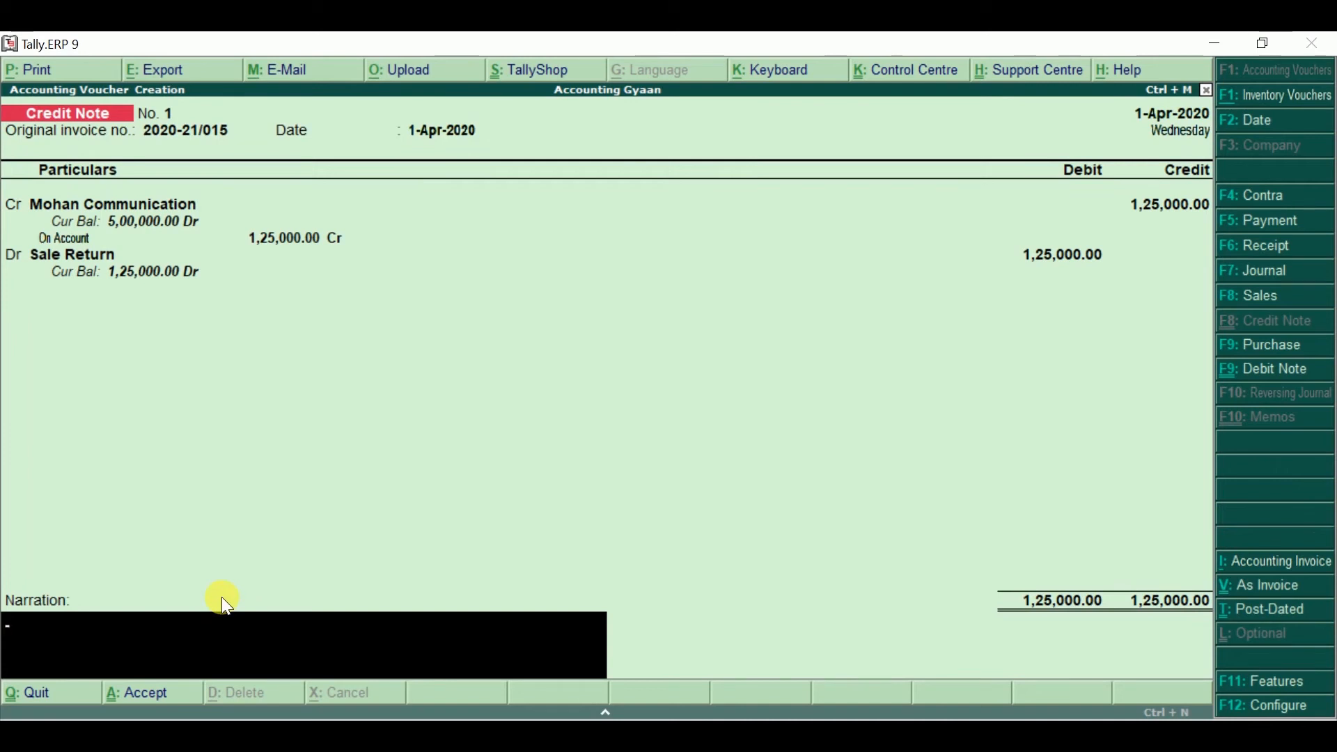
Enter the narration "Being 10 pcs of mobile returned by mohan communication" and save the credit note
type("Being 10 pcs of mo")
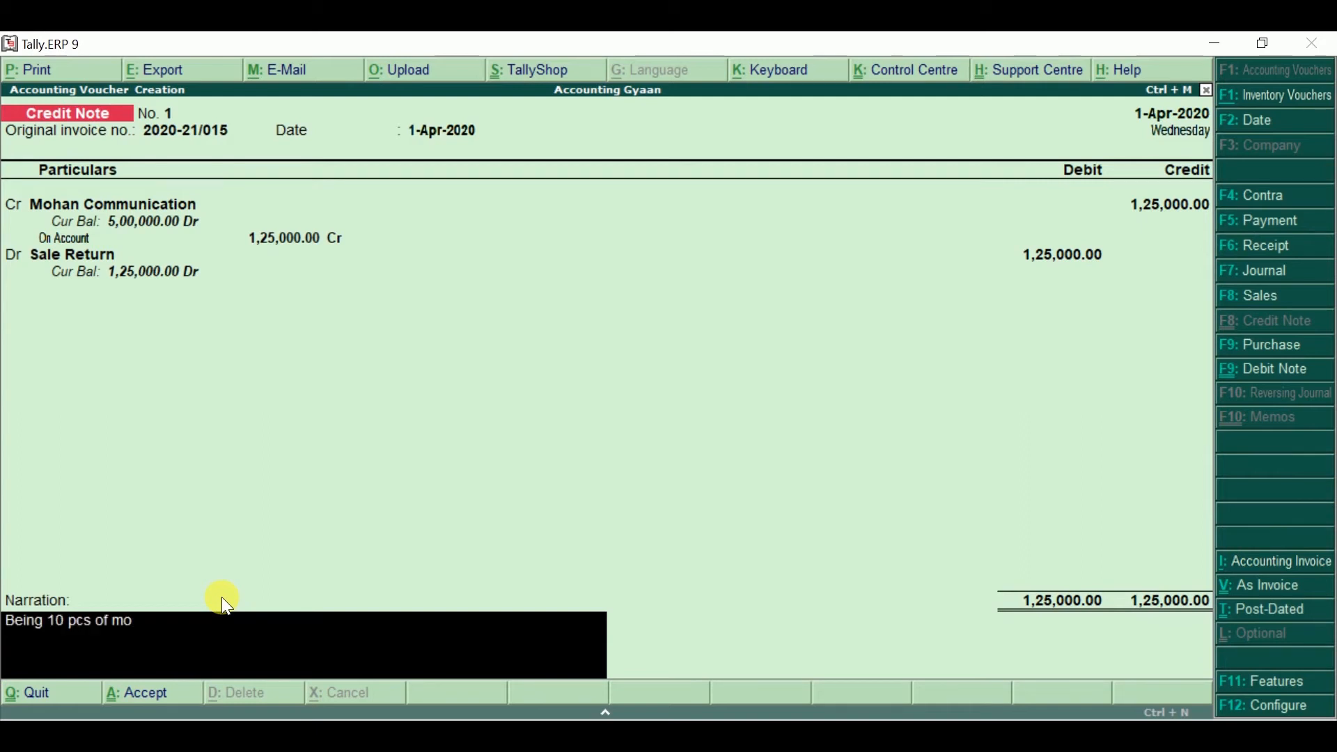
type("bile reurned")
key("BackSpace")
key("BackSpace")
key("BackSpace")
key("BackSpace")
key("BackSpace")
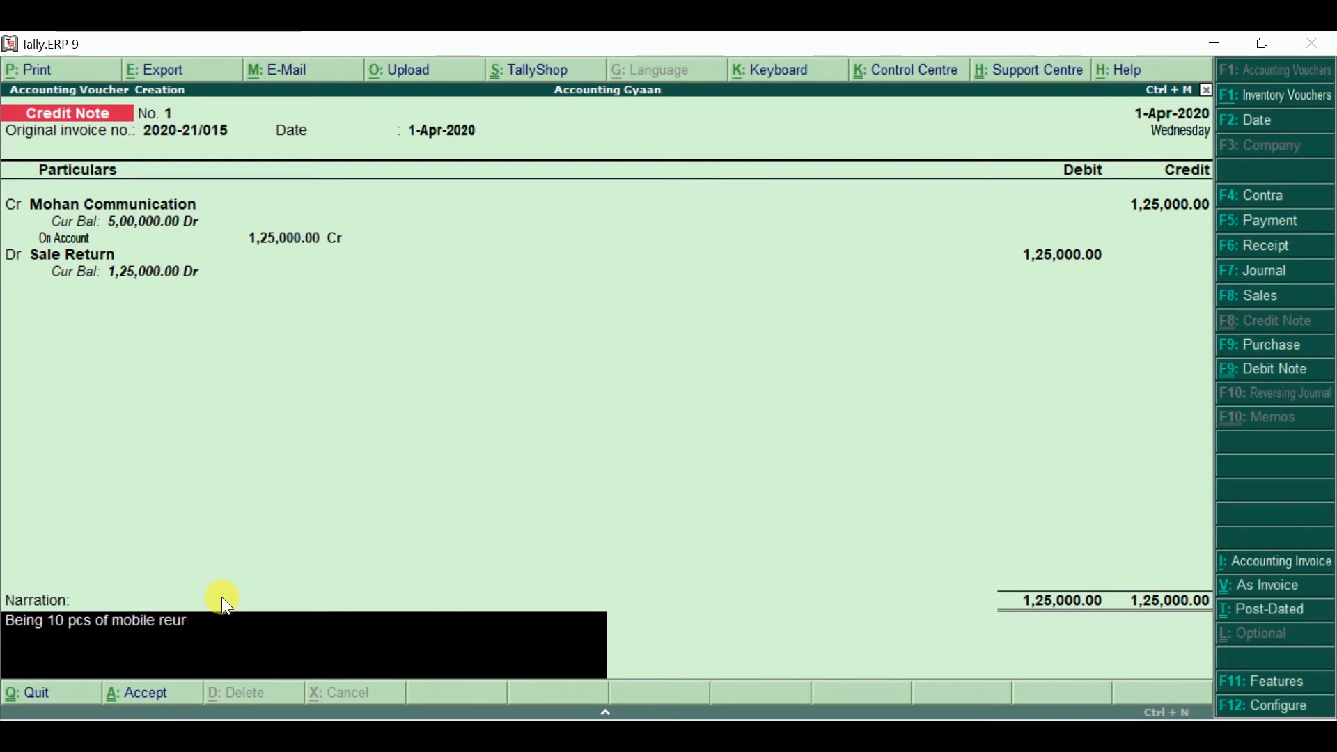
type("turned by mob")
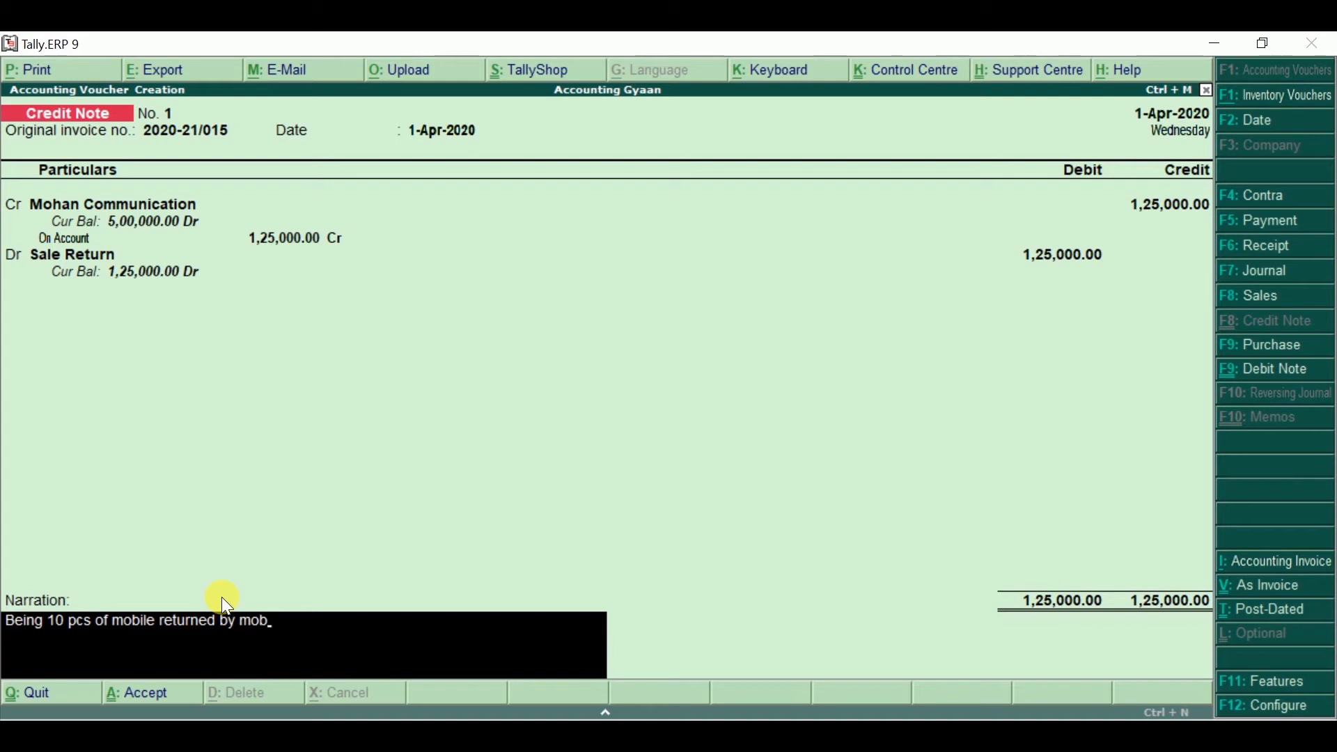
key("BackSpace")
type("han communication")
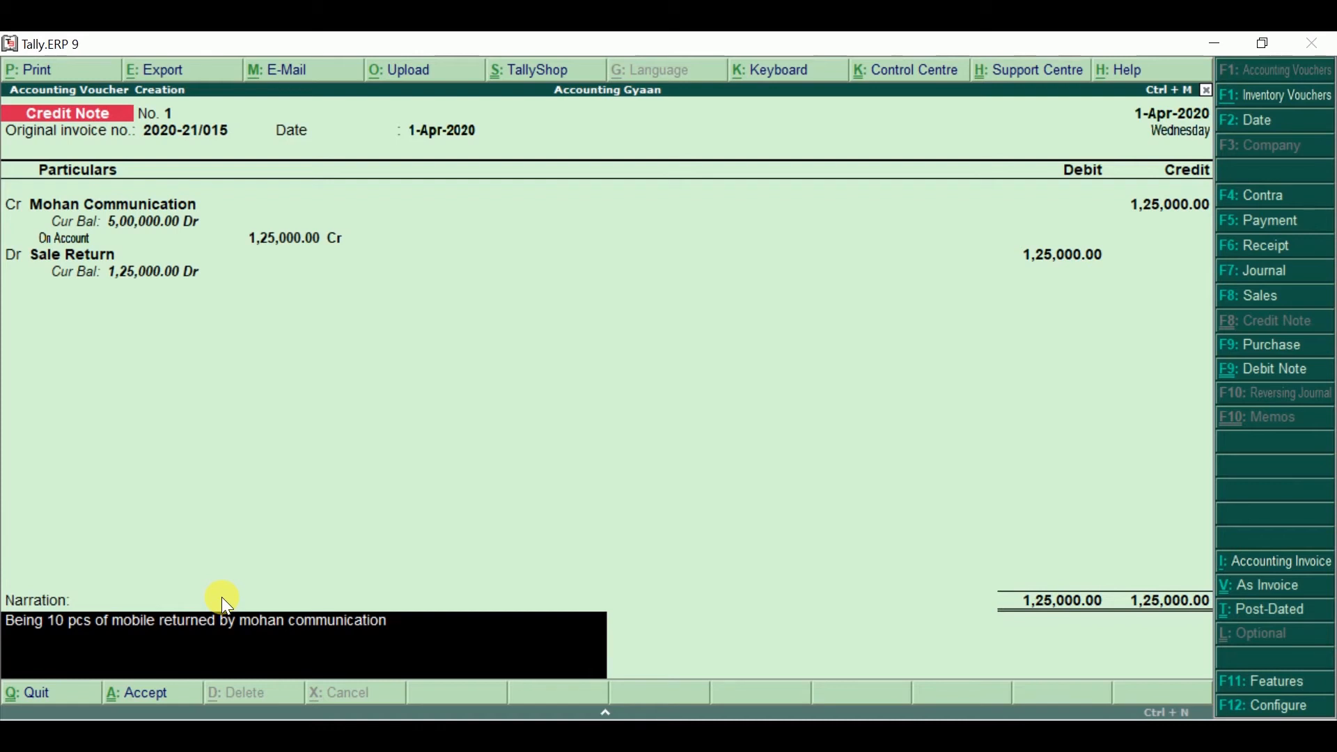
key("Return")
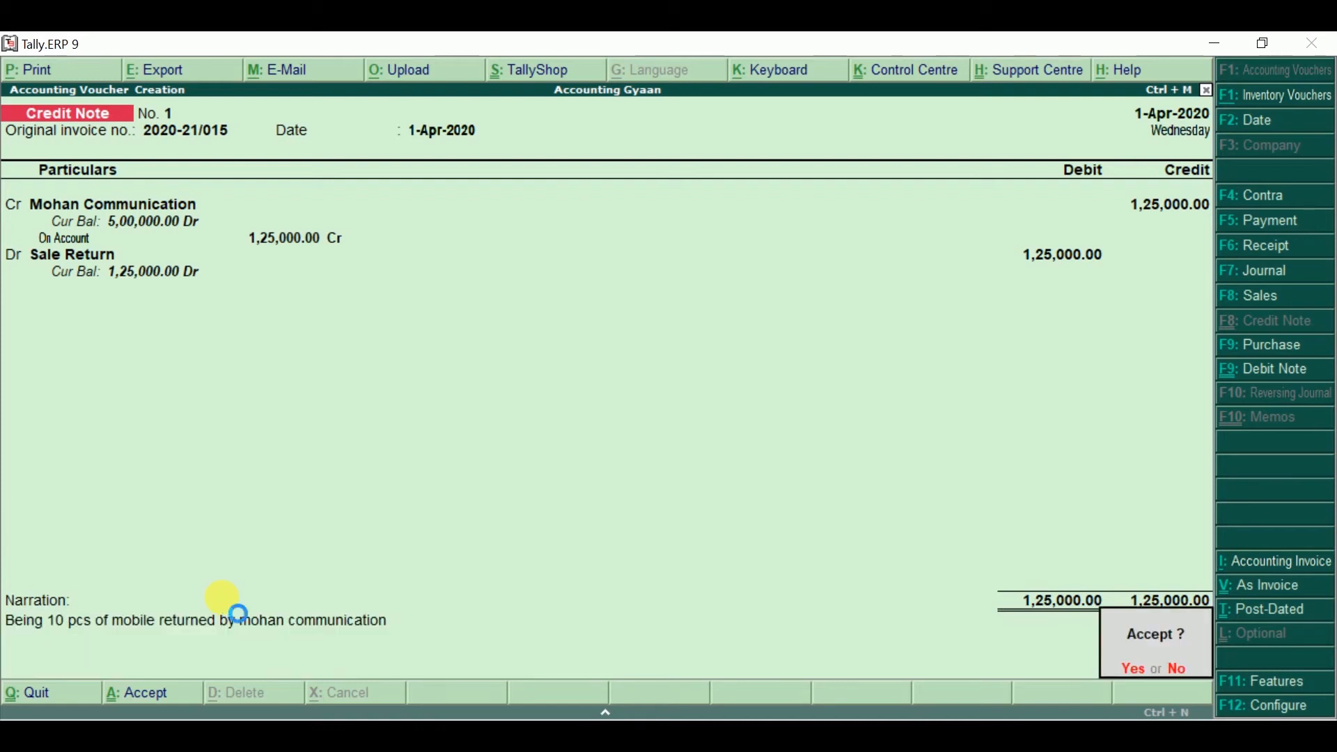
key("Return")
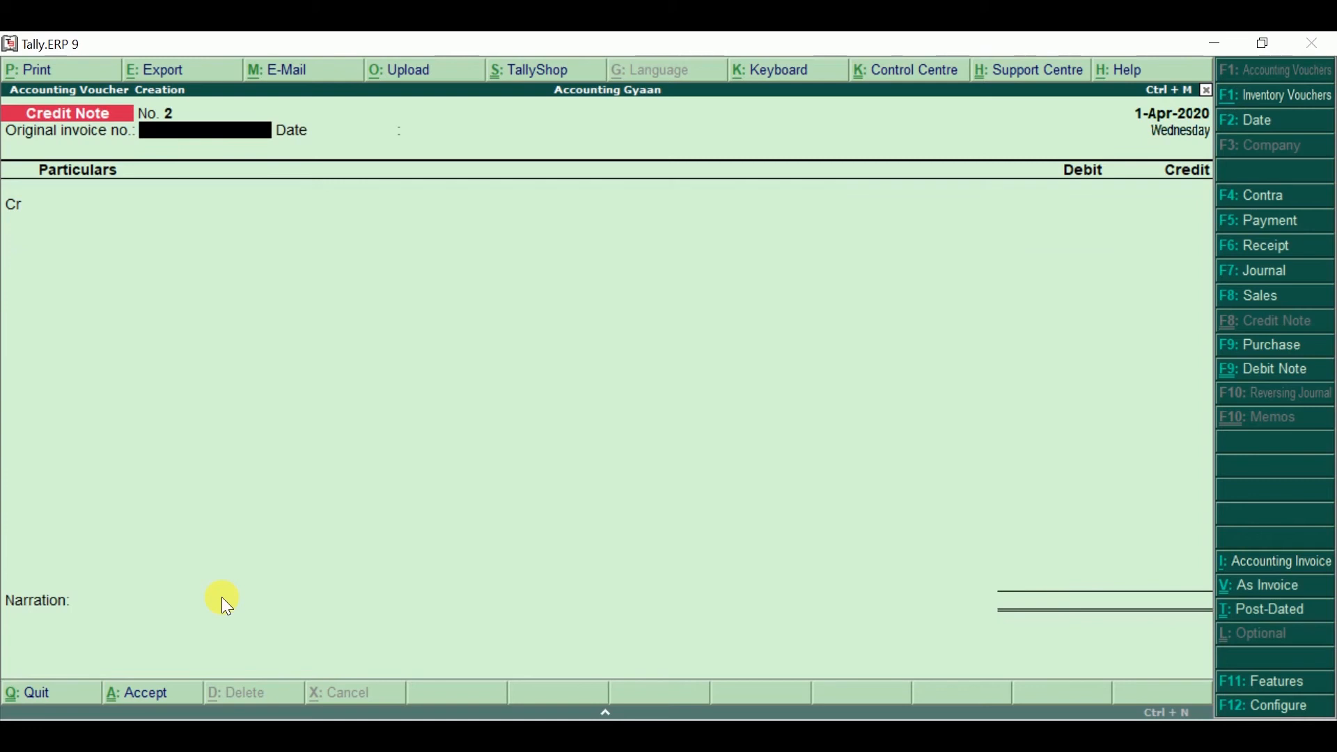
Open a new sales voucher from the Gateway of Tally, switching it to voucher mode and back to item invoice mode
key("alt+Tab")
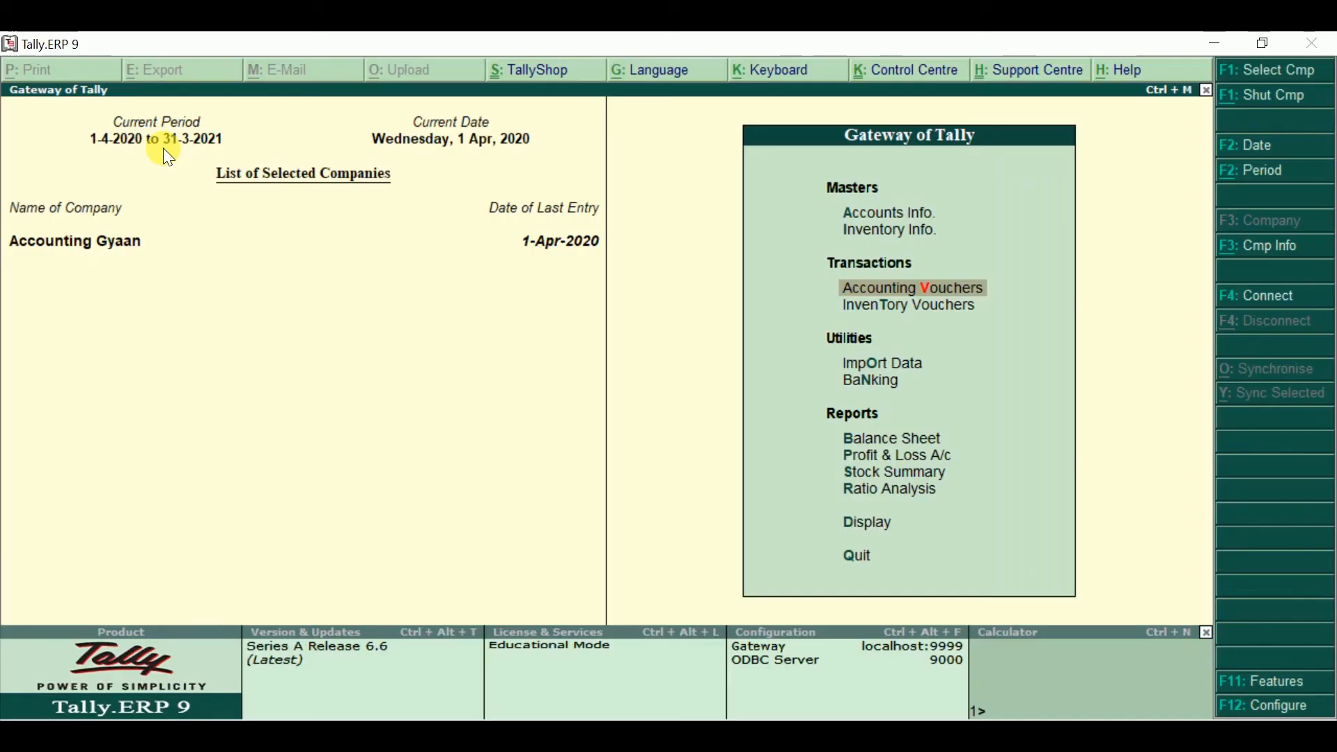
key("Return")
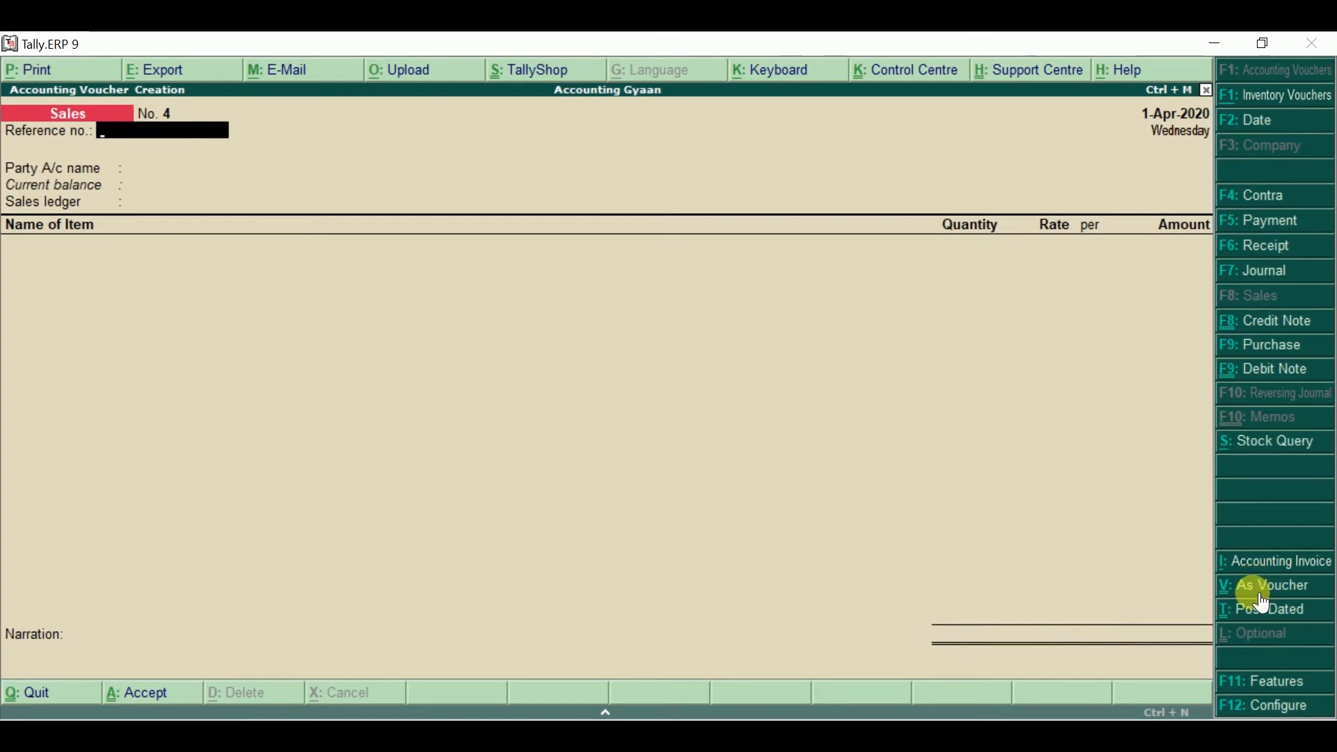
left_click(1261, 598)
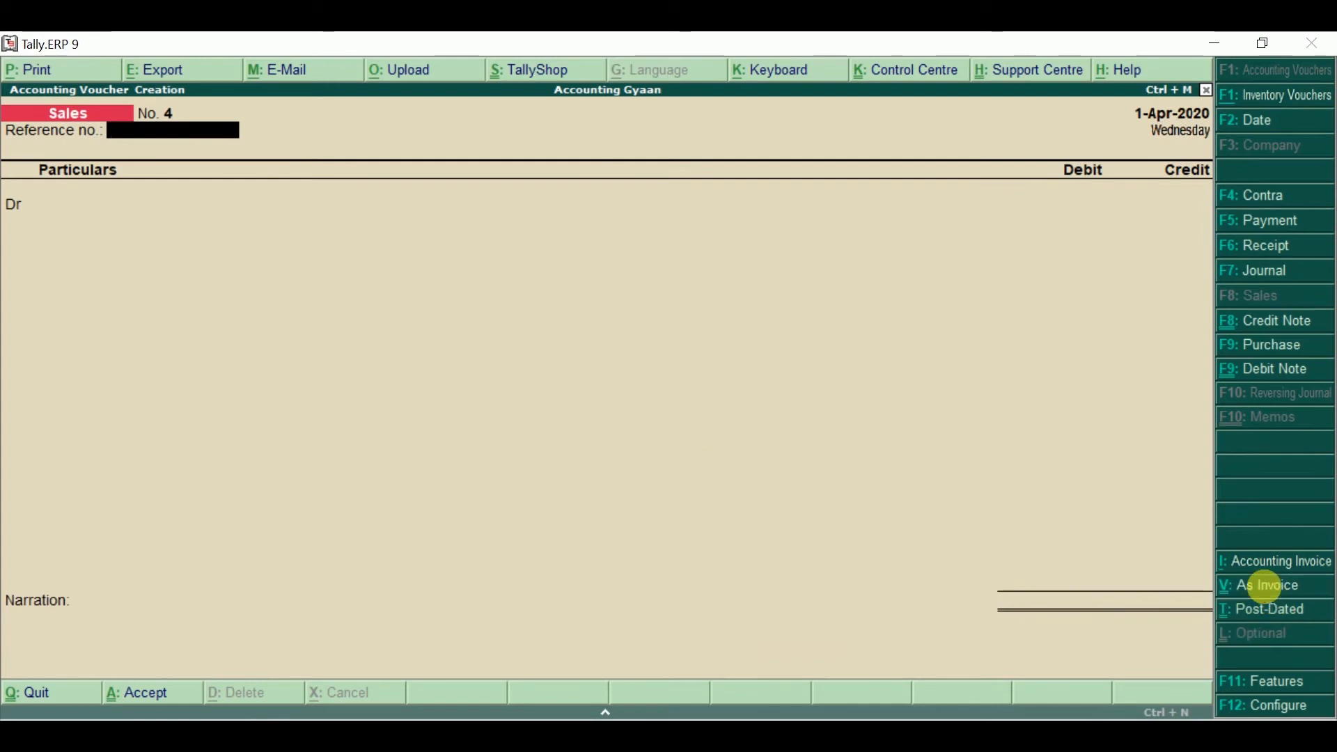
left_click(1269, 587)
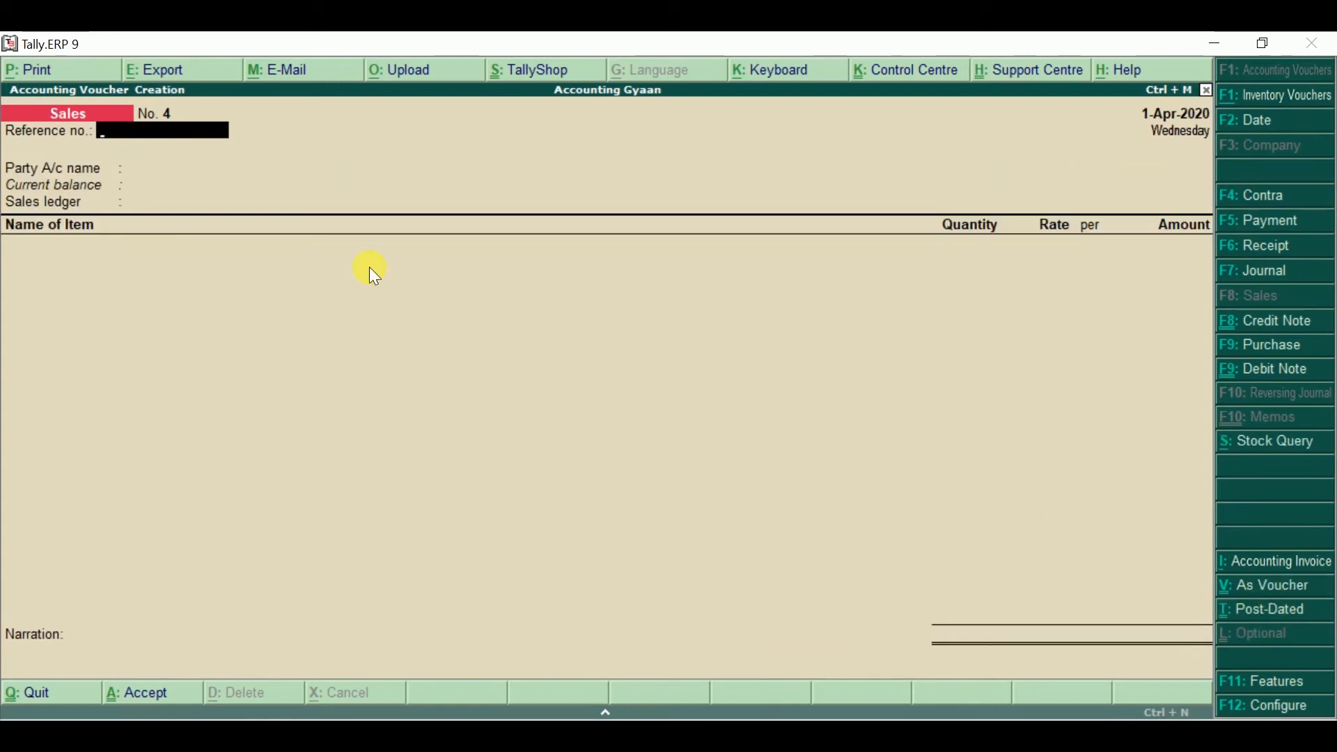
Set the sales voucher's reference number to 2020-21/015 and choose Mohan Communication as the party account
type("2020")
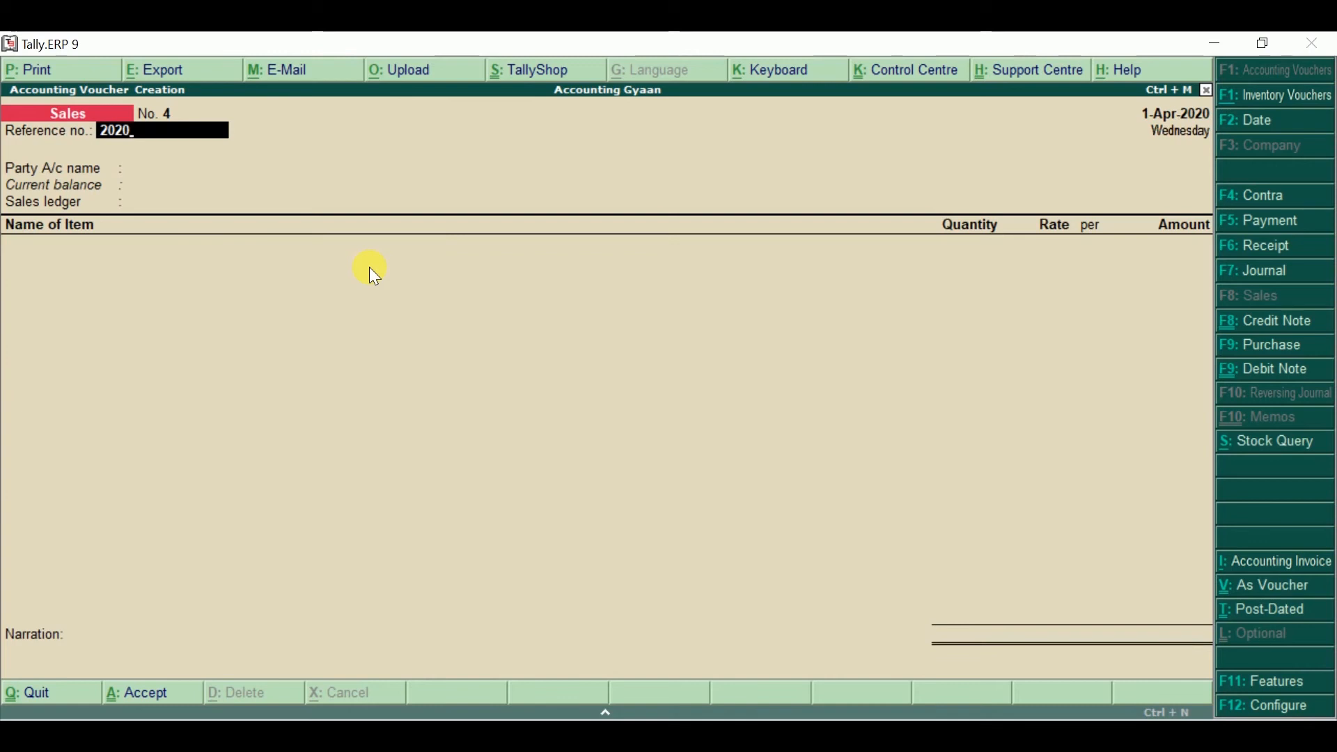
type("-21/")
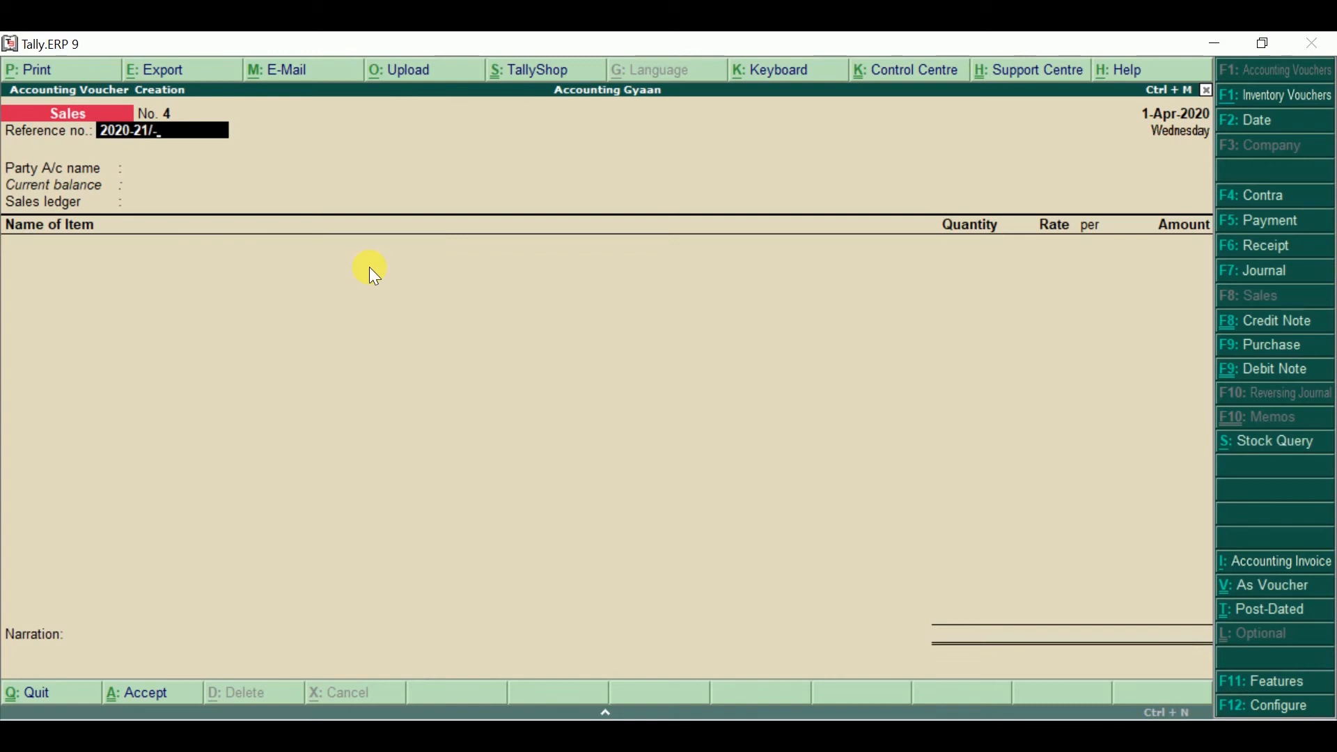
type("015")
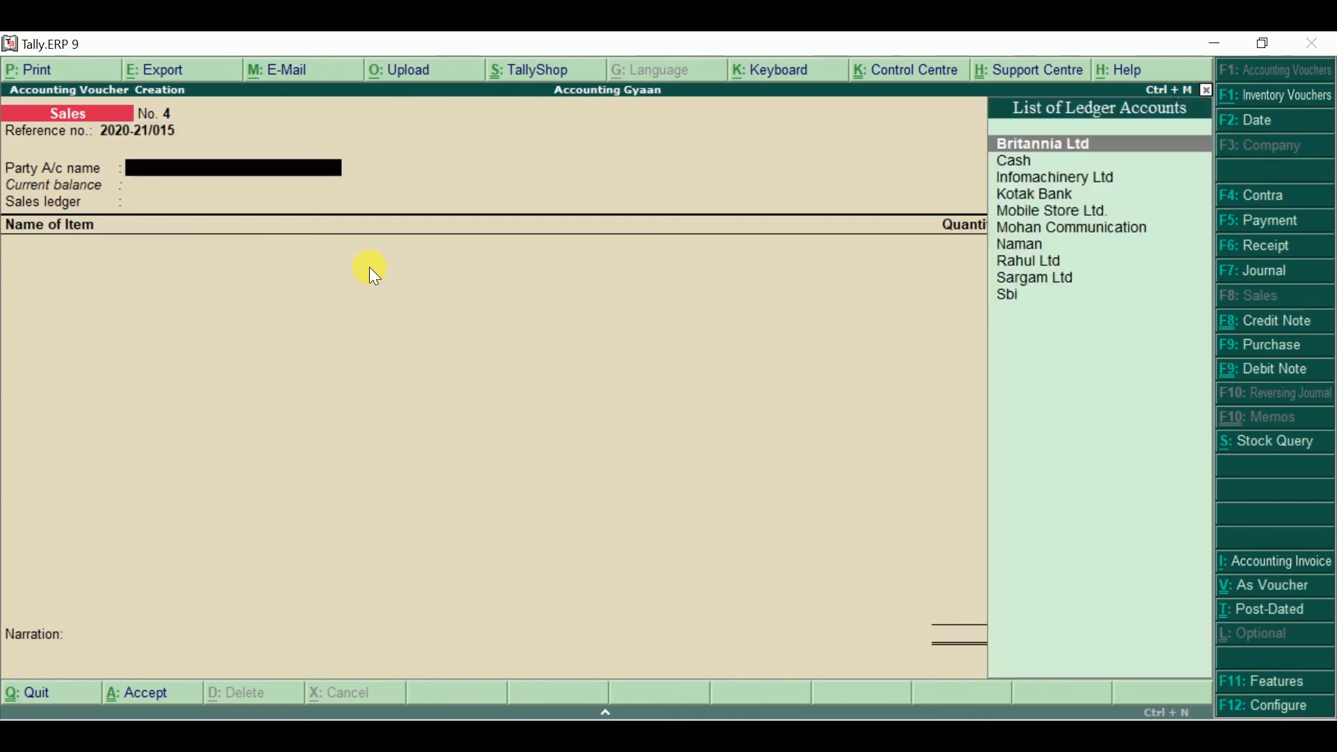
key("Return")
key("Down")
key("Down")
key("Down")
key("Down")
key("Down")
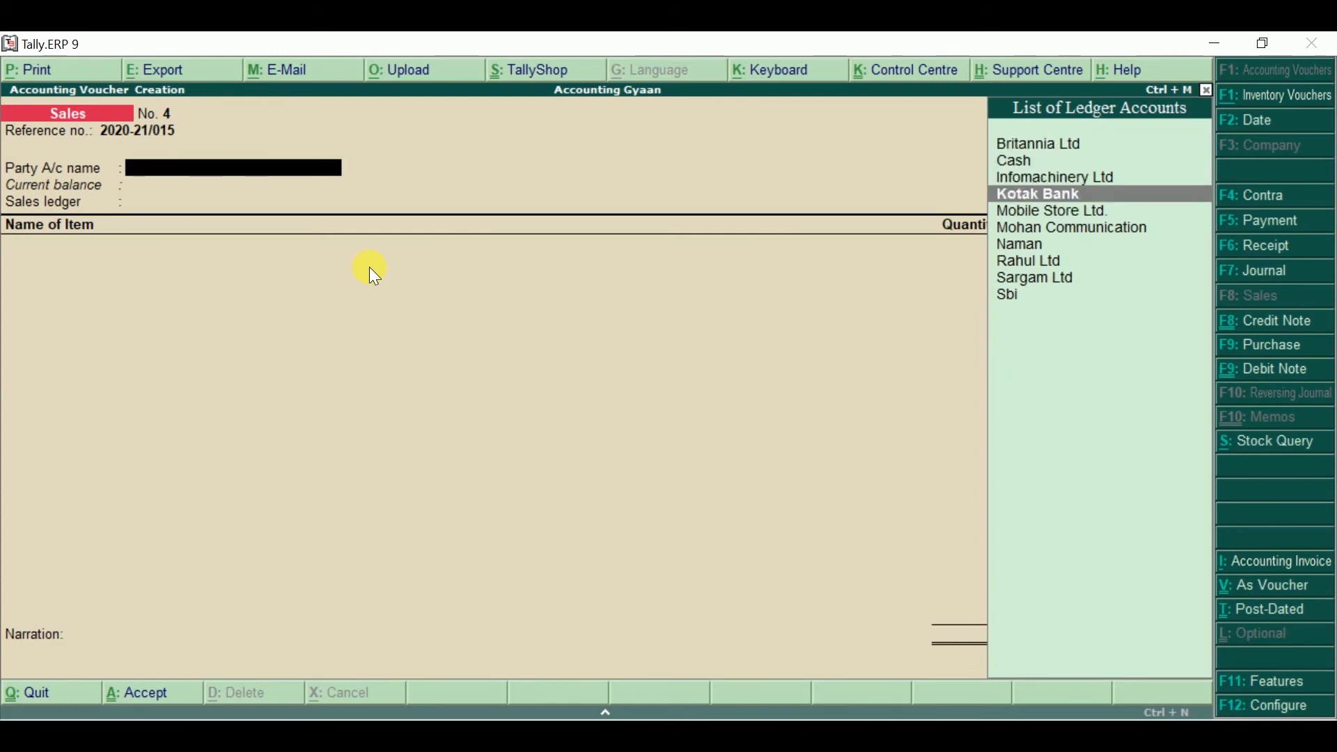
key("Return")
key("Return")
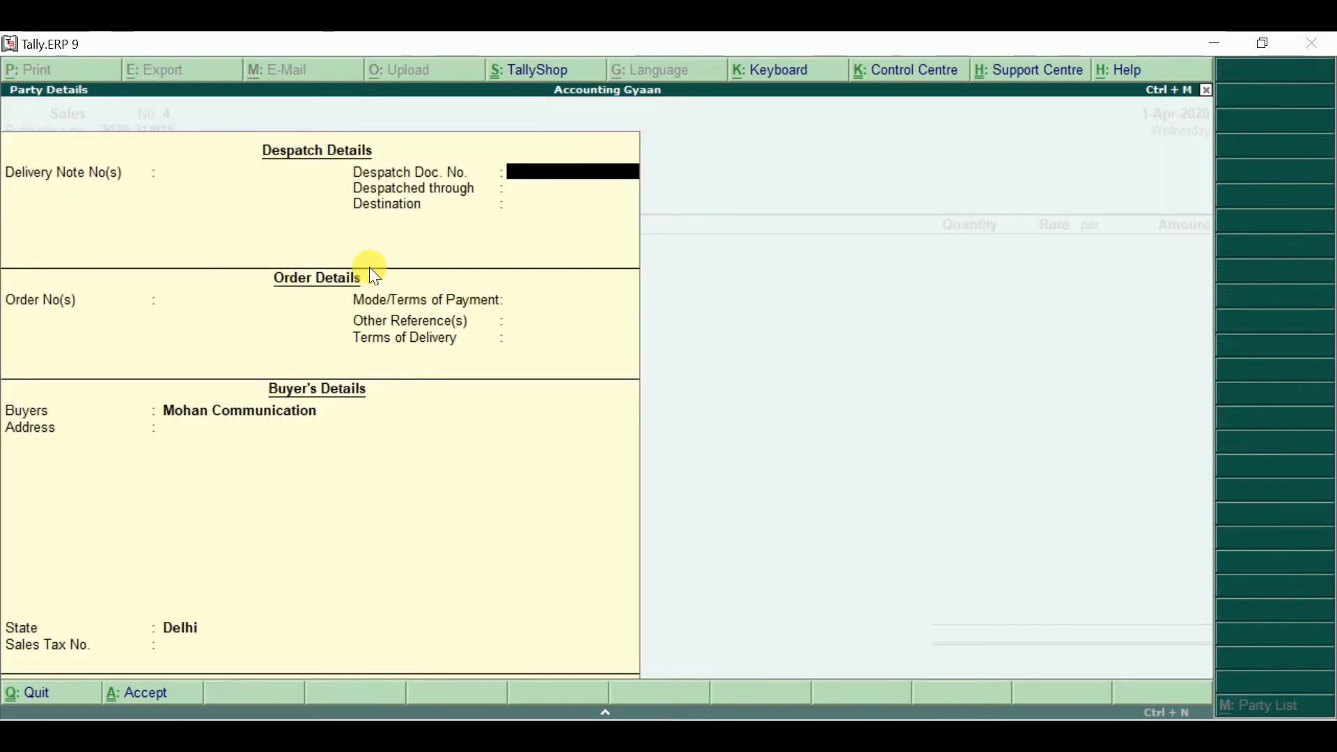
Accept the party details with despatch and order fields blank, and choose Sale as the sales ledger
key("Return")
key("Return")
key("Return")
key("Return")
key("Return")
key("Return")
key("Return")
key("Return")
key("Return")
key("Return")
key("Return")
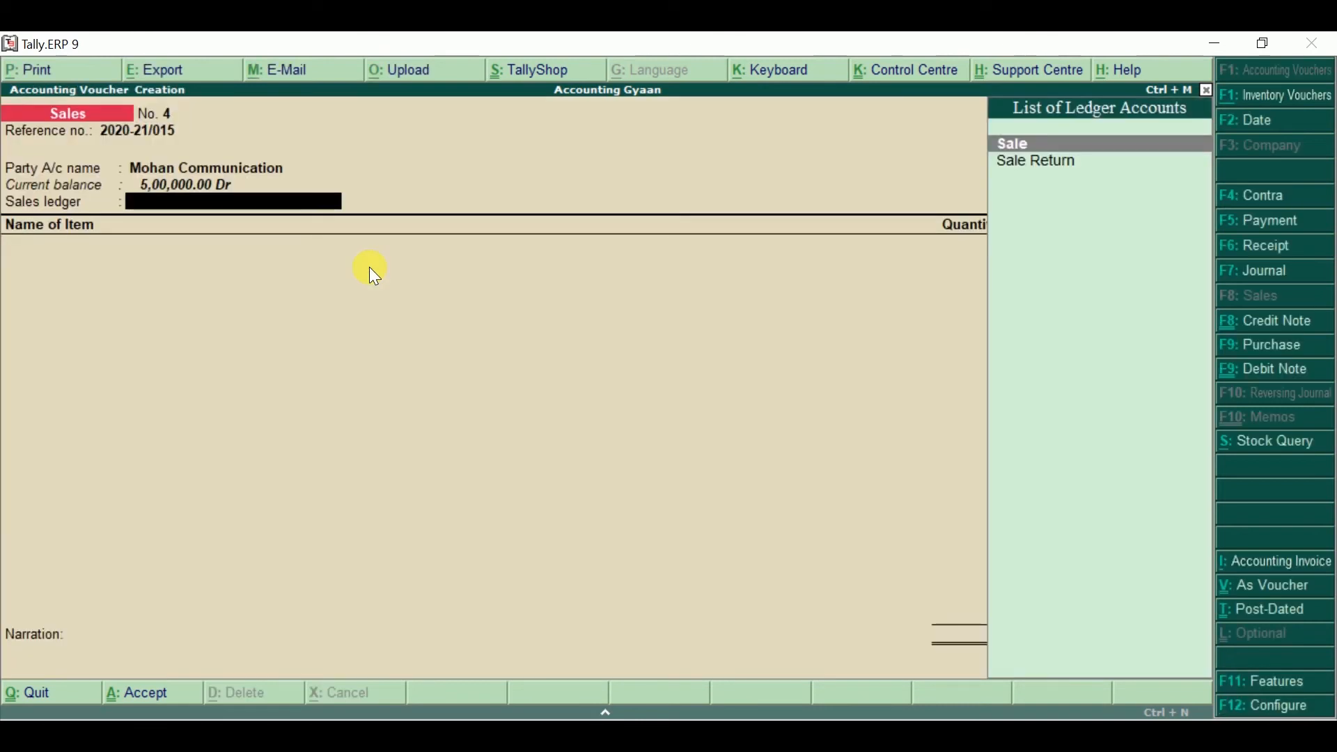
key("Return")
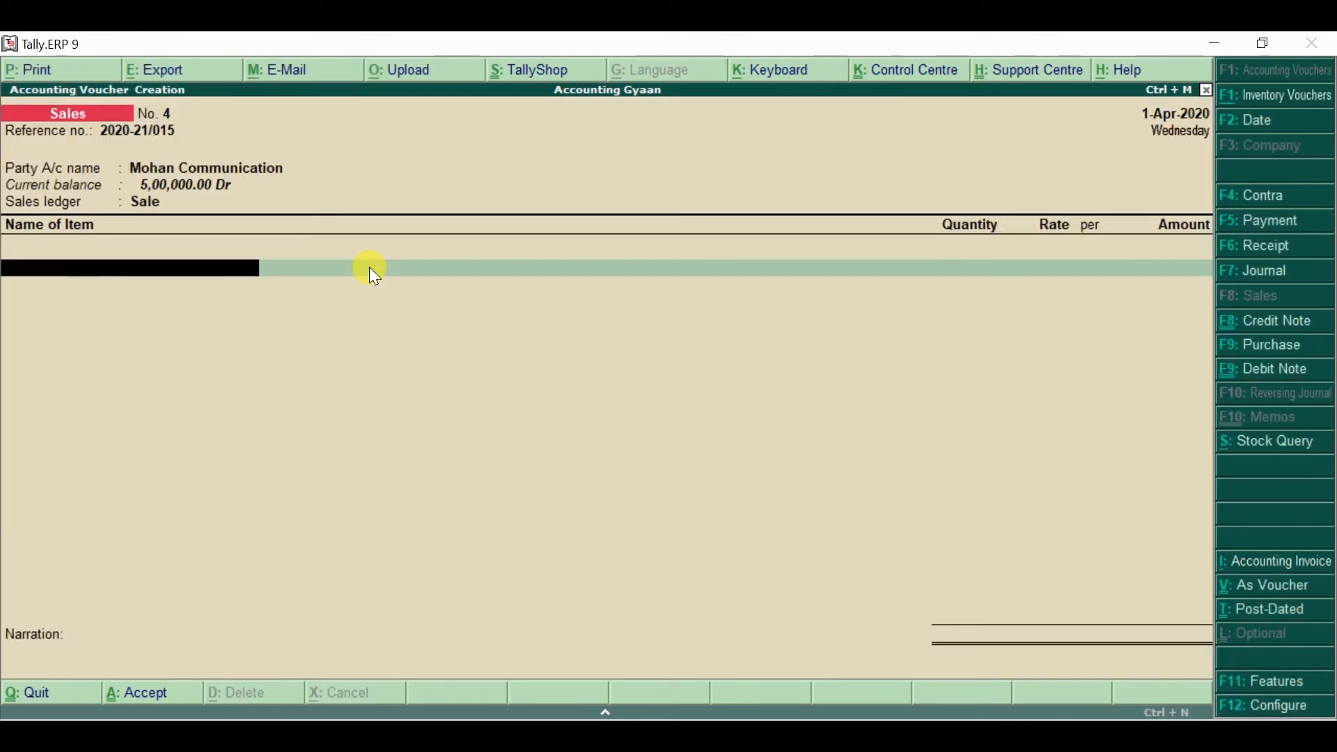
Check the sale example in VOUCHERS.docx in WPS Office and add 50 PCS of Mobile at 12,500 to the Tally sales invoice
key("alt+Tab")
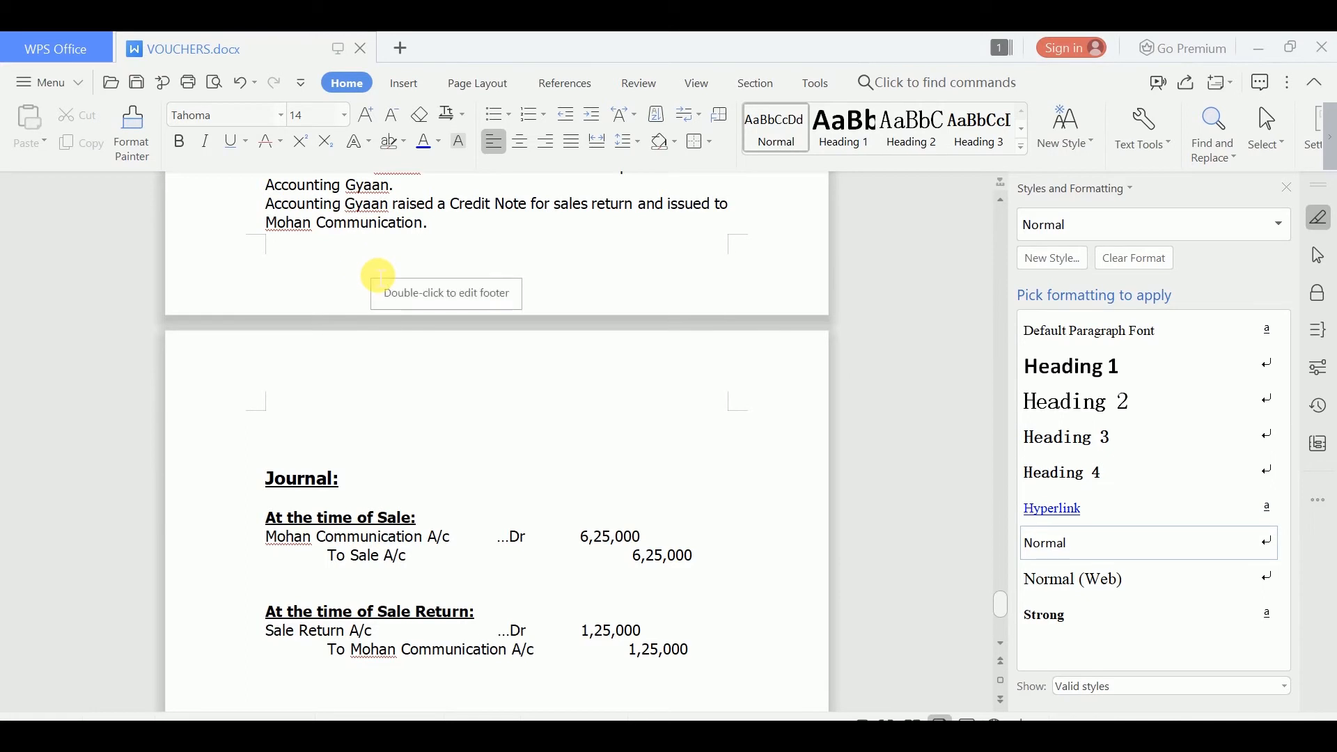
left_click(1001, 200)
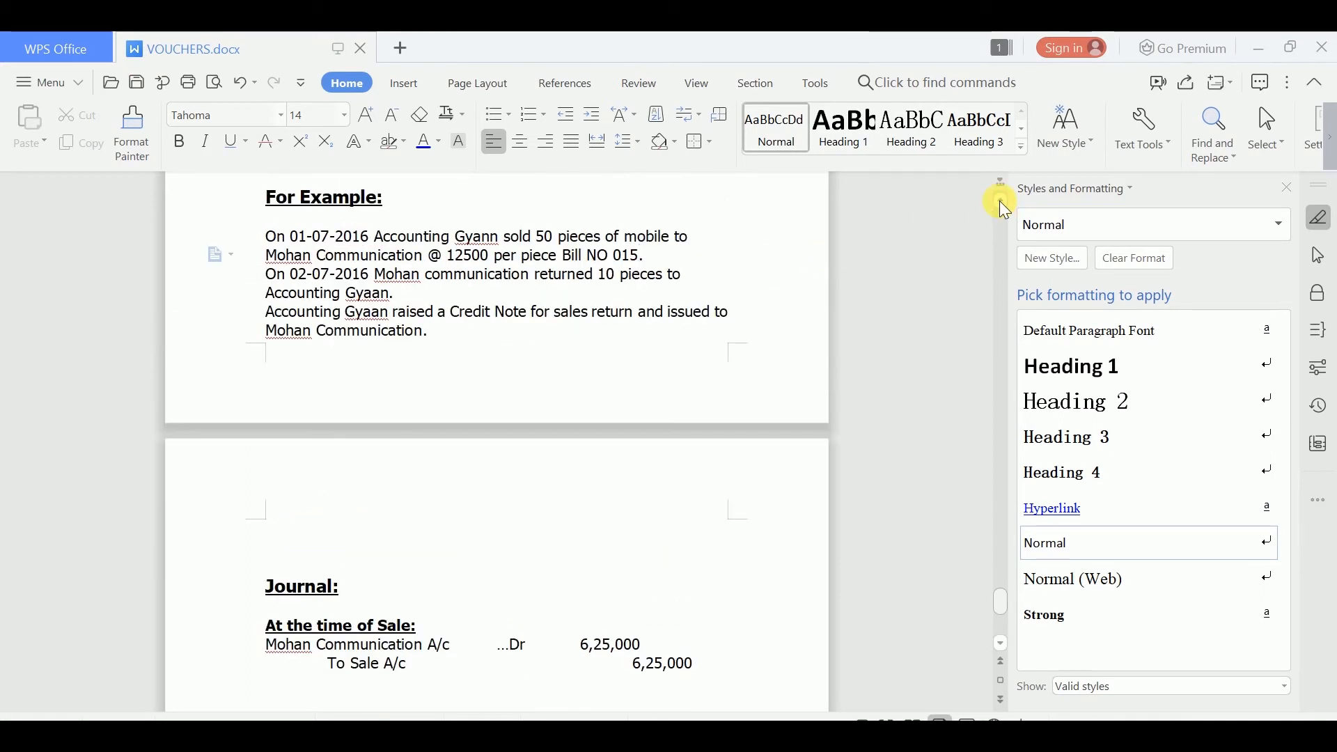
key("alt+Tab")
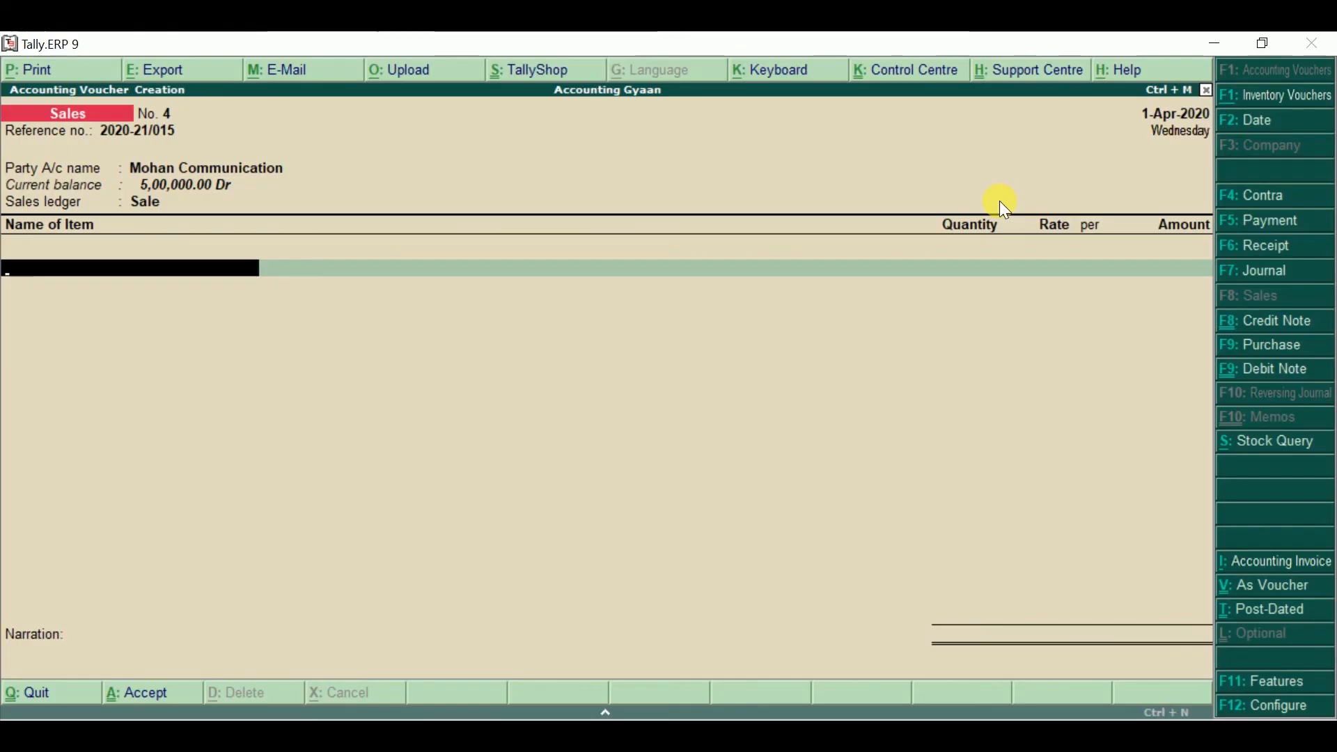
type("Mobil")
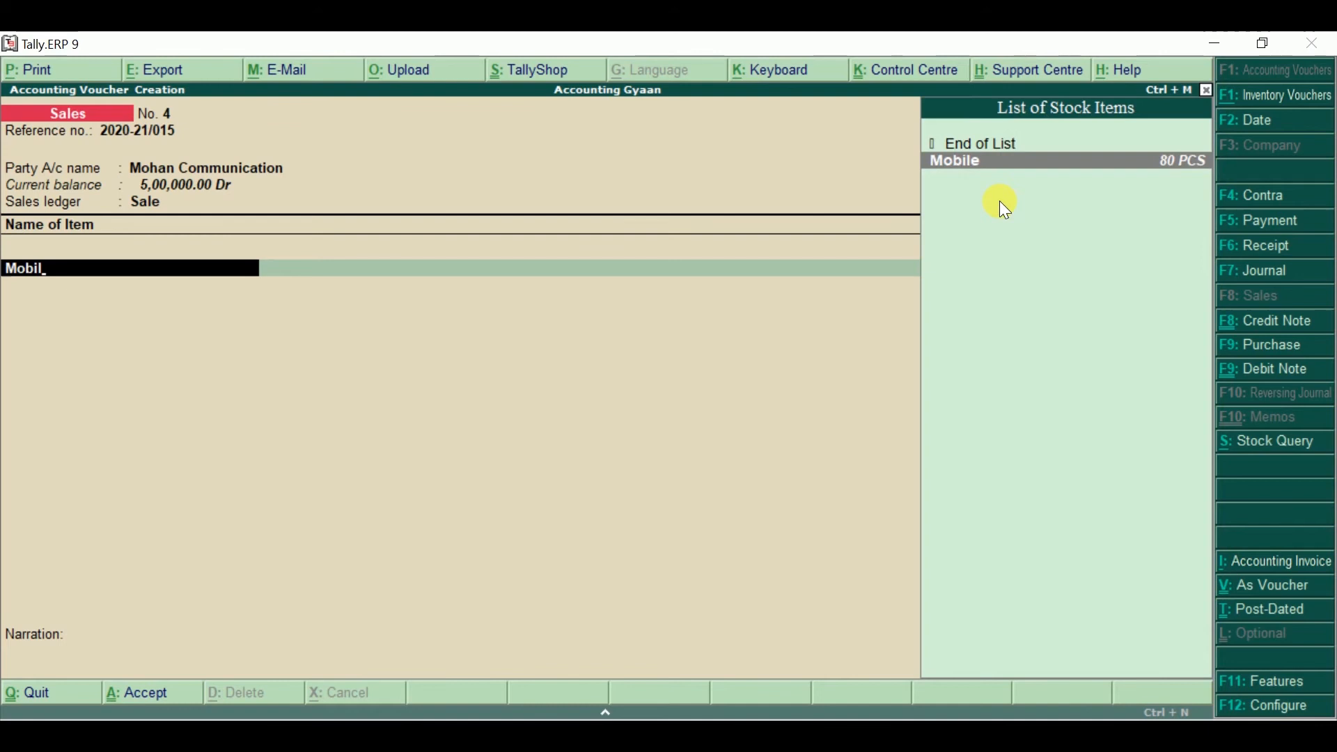
key("Return")
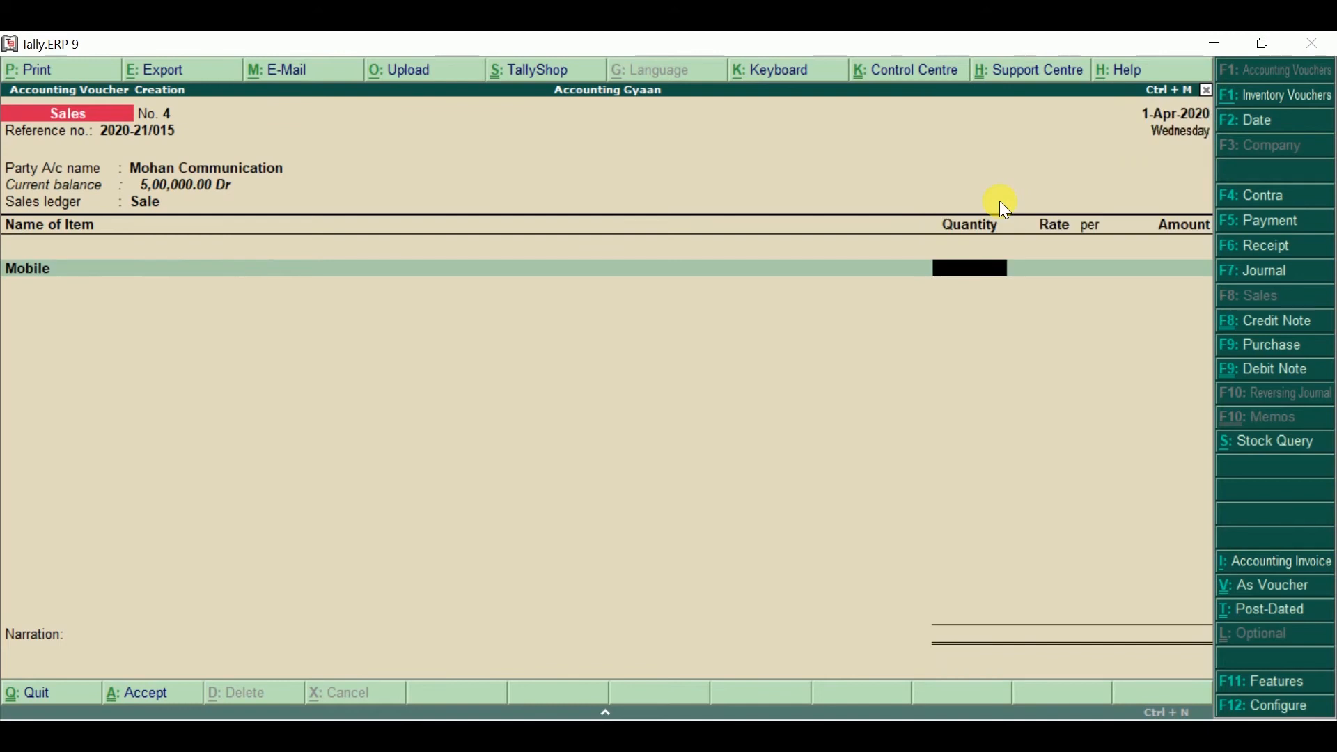
type("50")
key("Return")
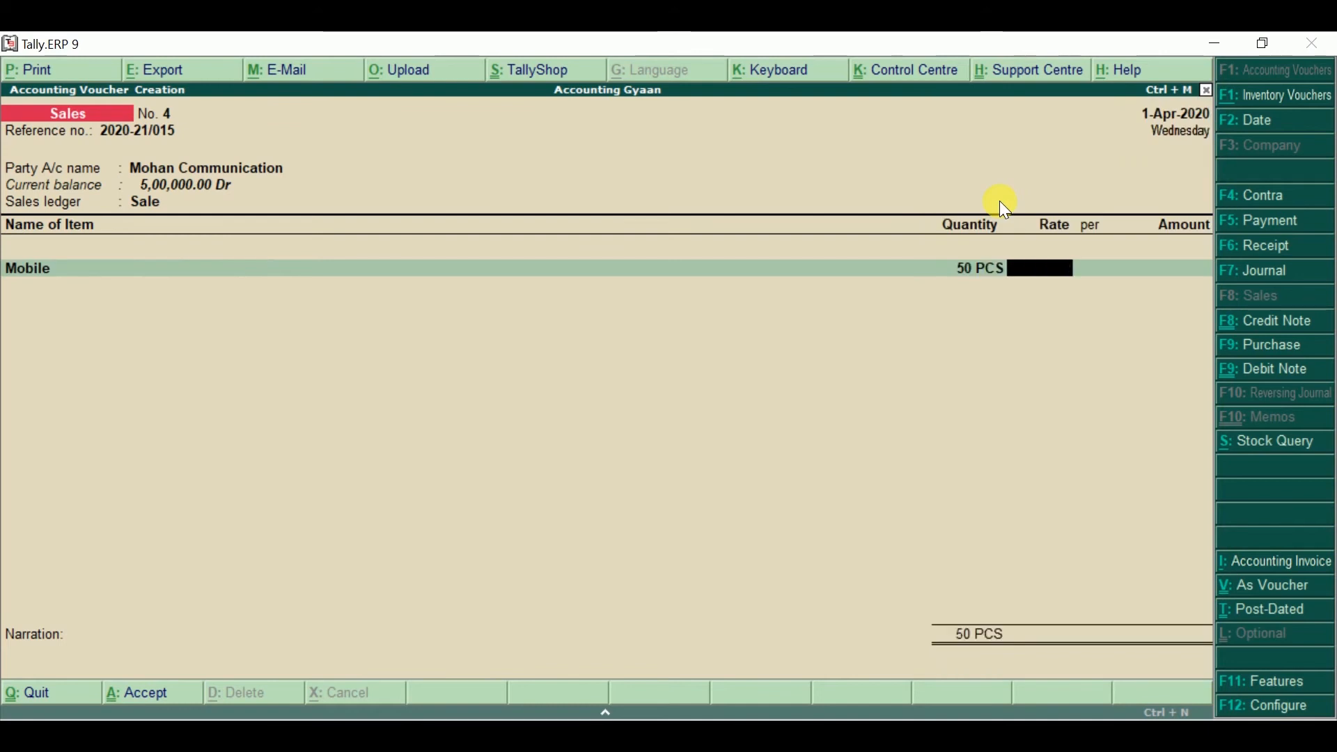
type("12,500")
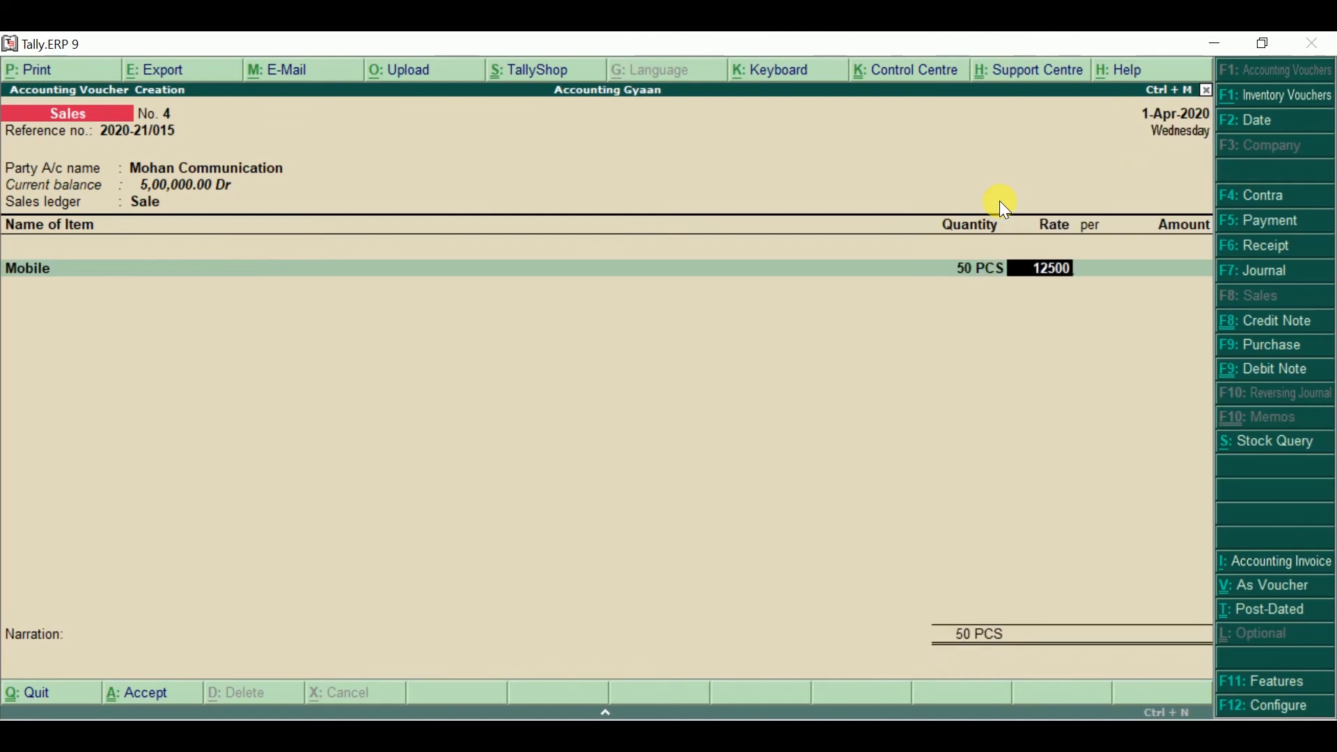
key("Return")
key("Return")
key("Return")
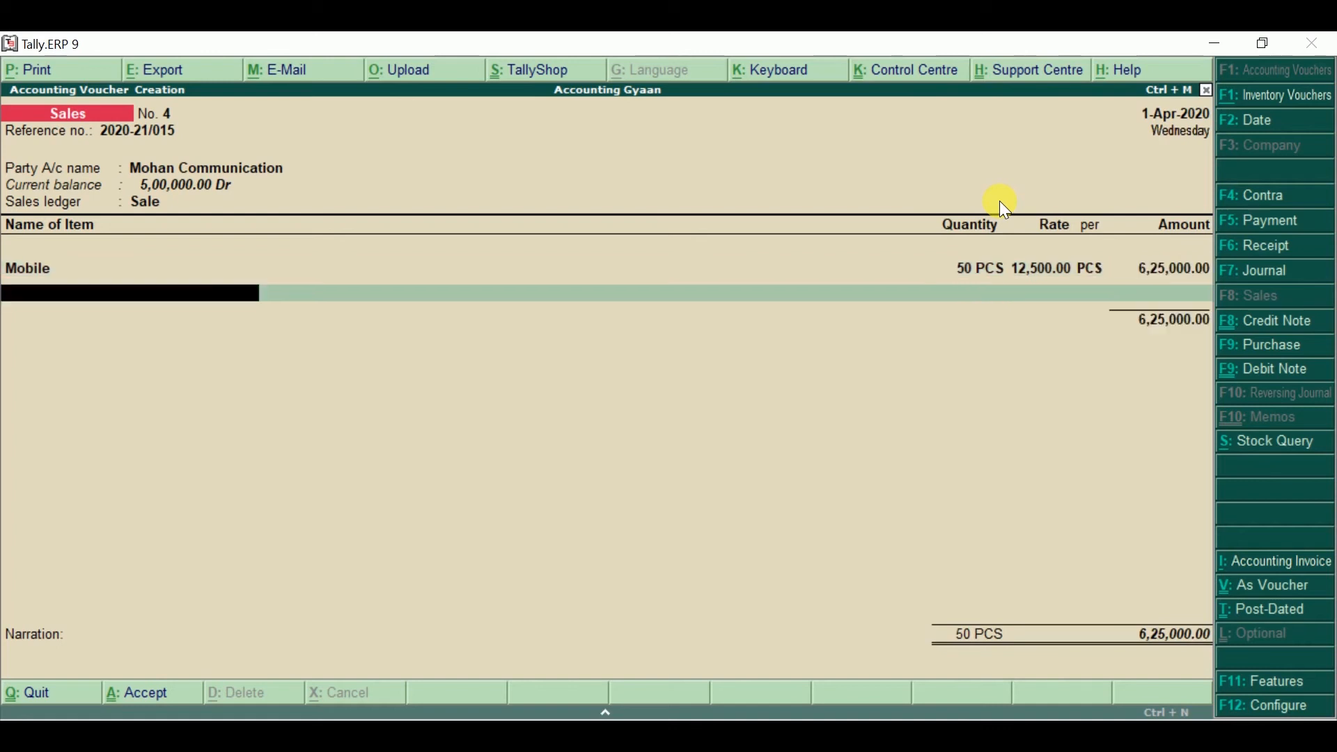
key("Return")
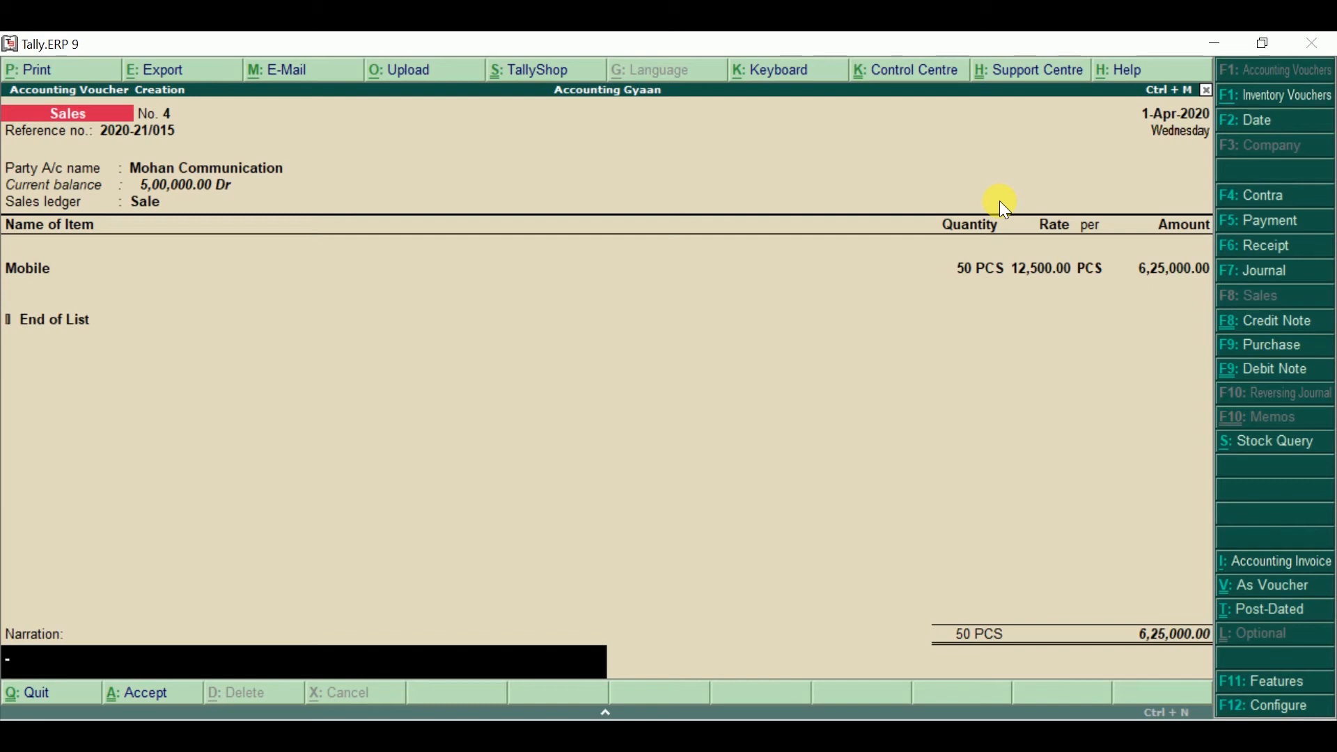
Enter the narration "Being goods sold to mohan coummication" and save the sales invoice
type("Being goods sold c\\")
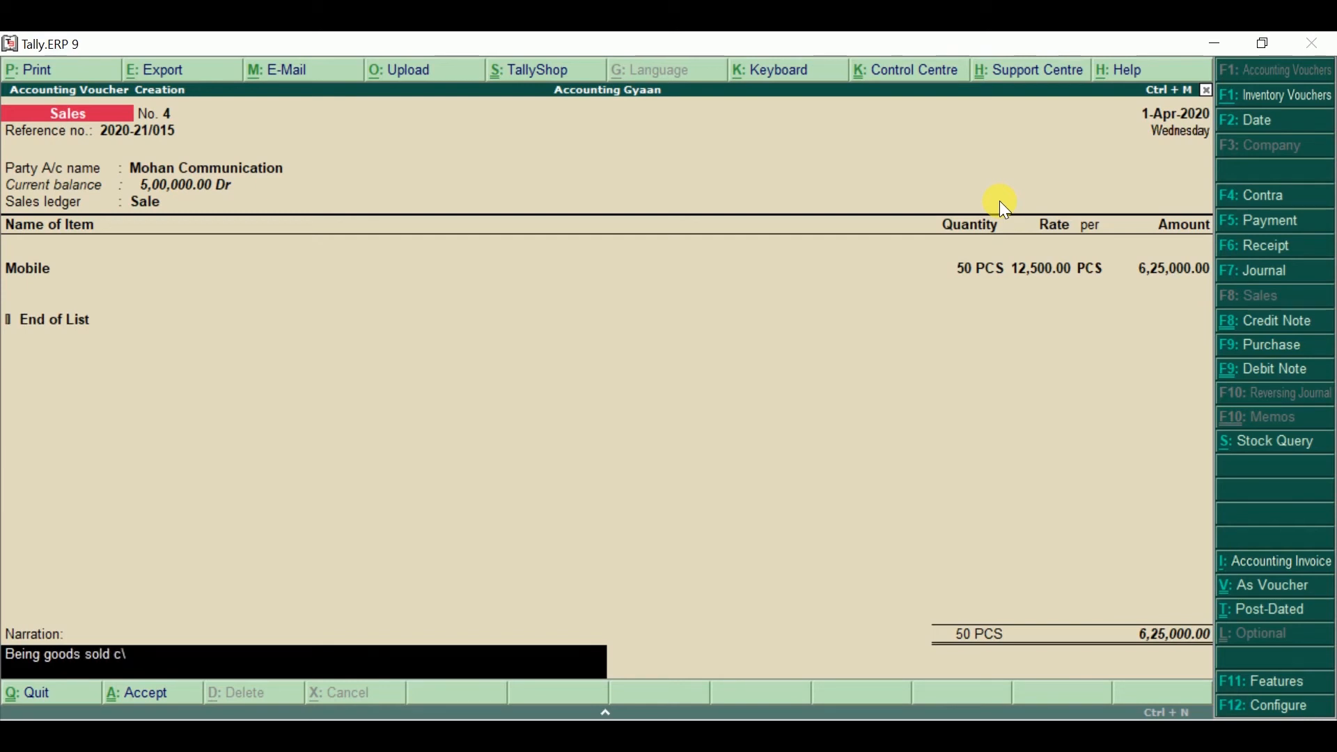
key("BackSpace")
key("BackSpace")
type("to mohan coummicat")
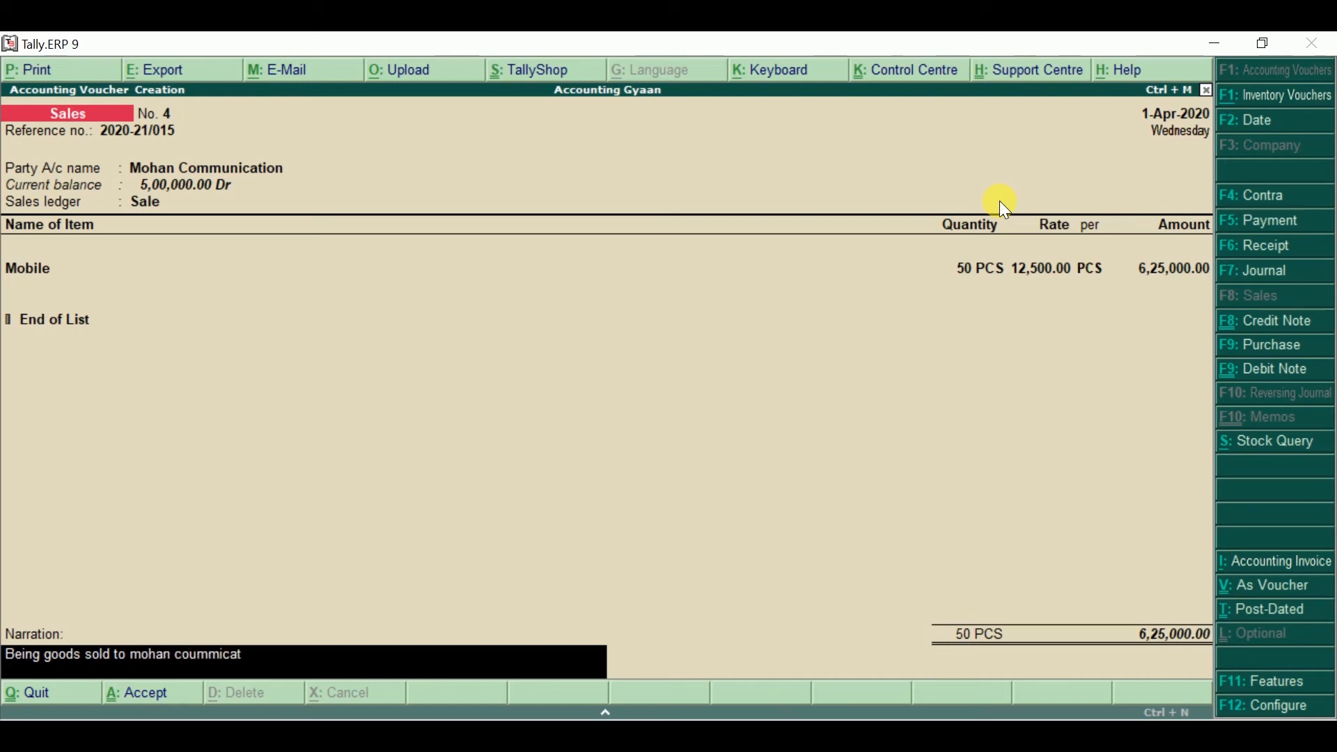
type("ion")
key("Return")
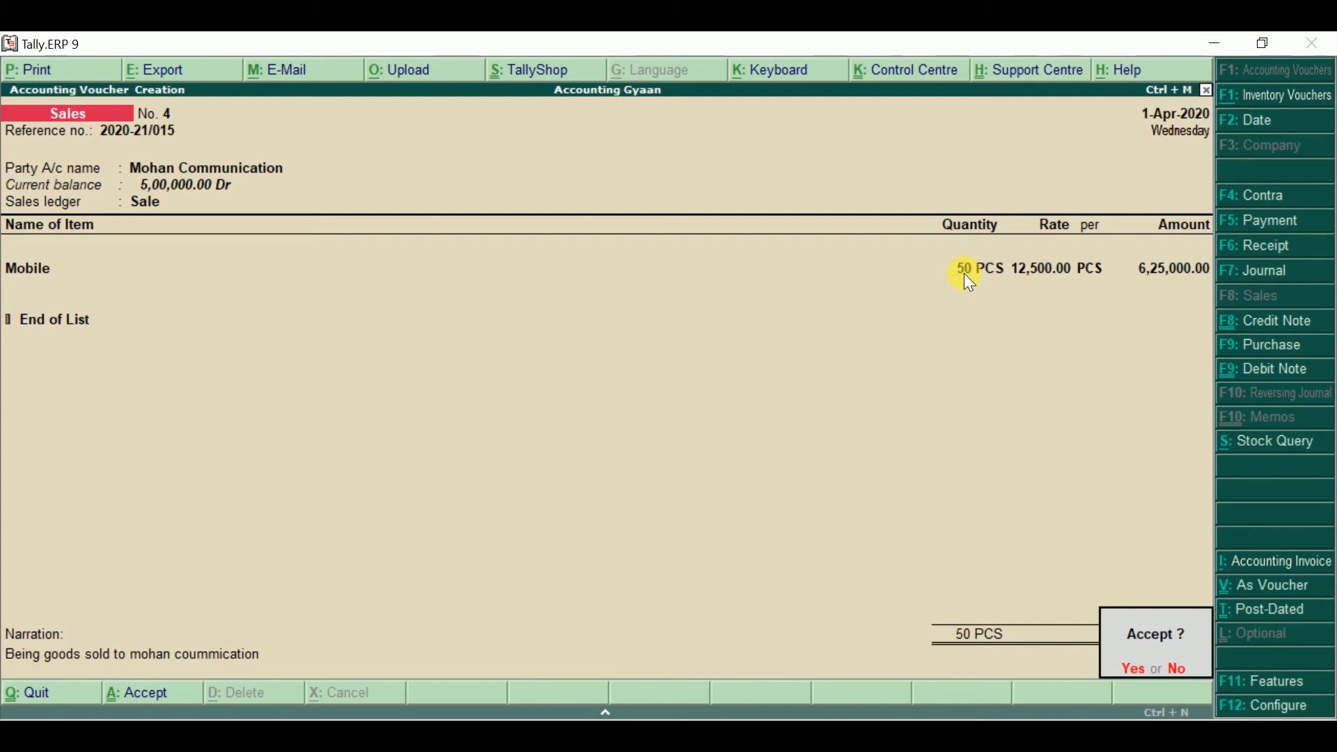
key("Return")
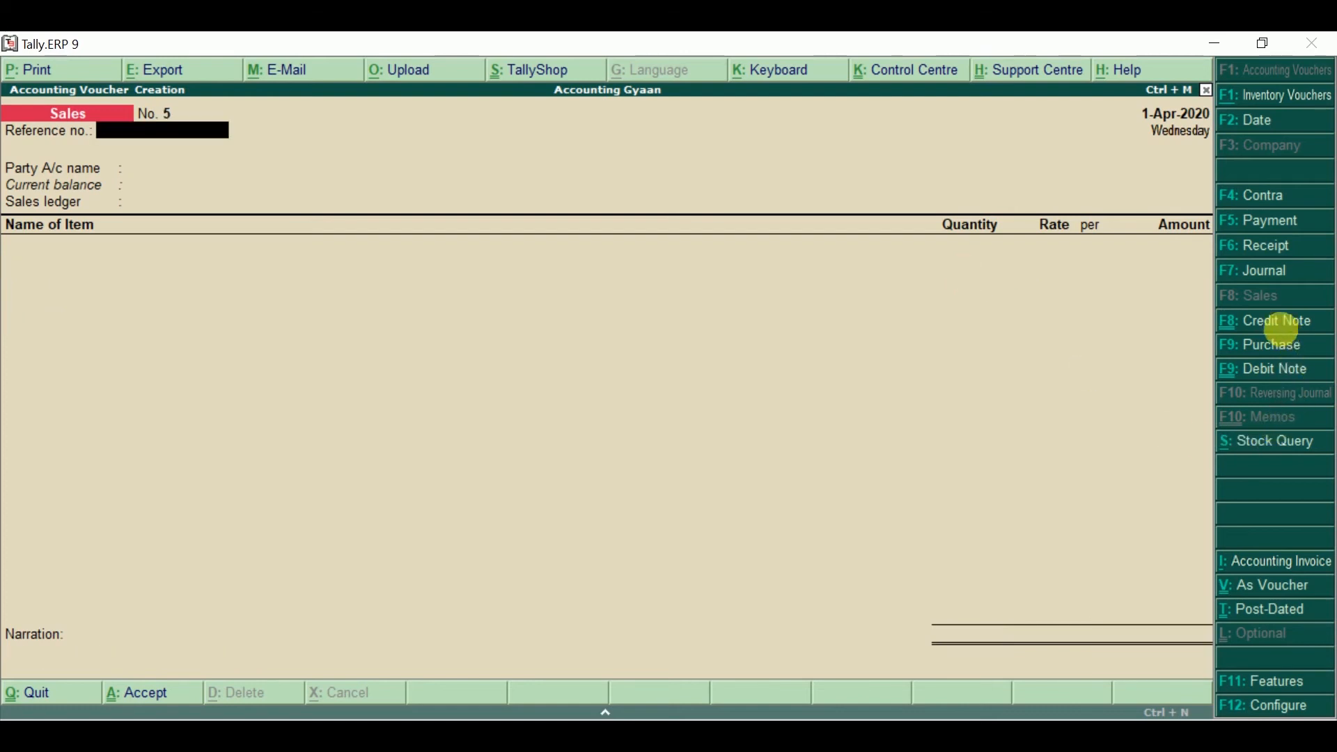
Open a credit note in item invoice mode and enter original invoice number 2020-21/015 dated 1-Apr-2020
left_click(1275, 328)
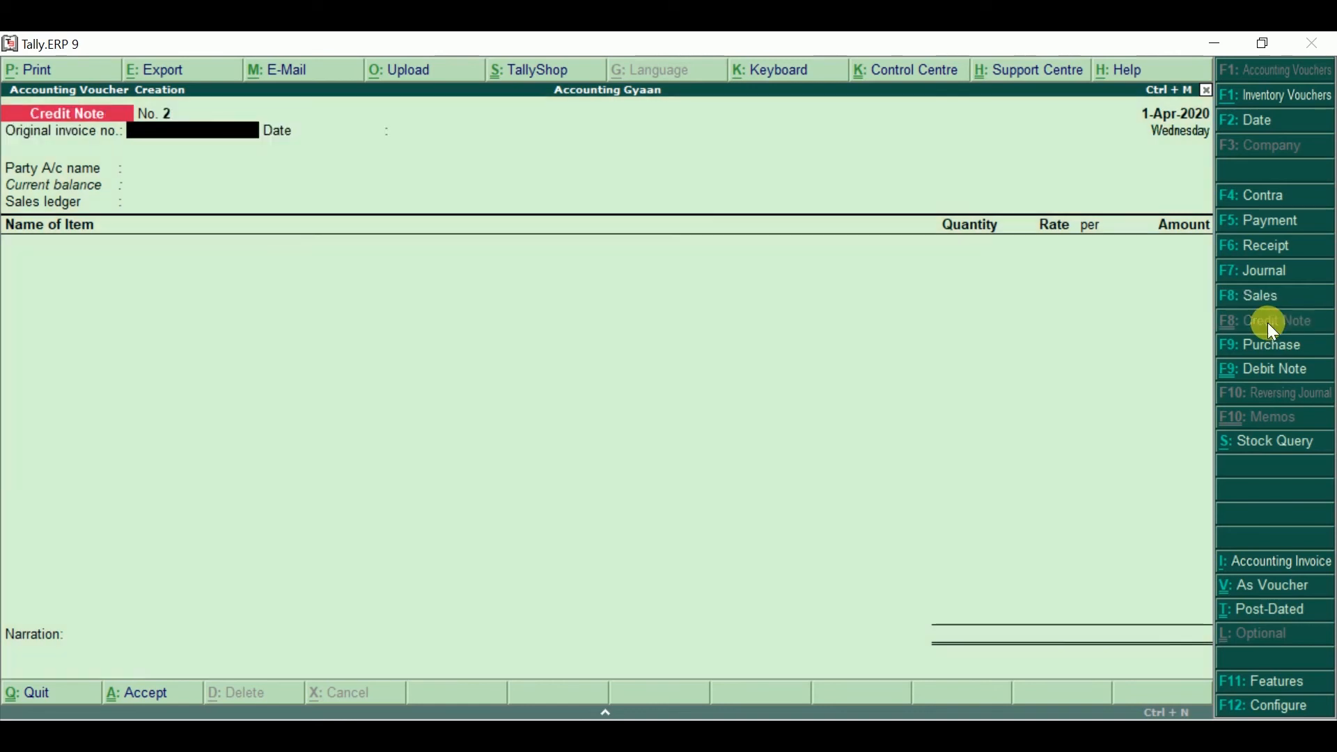
left_click(1263, 584)
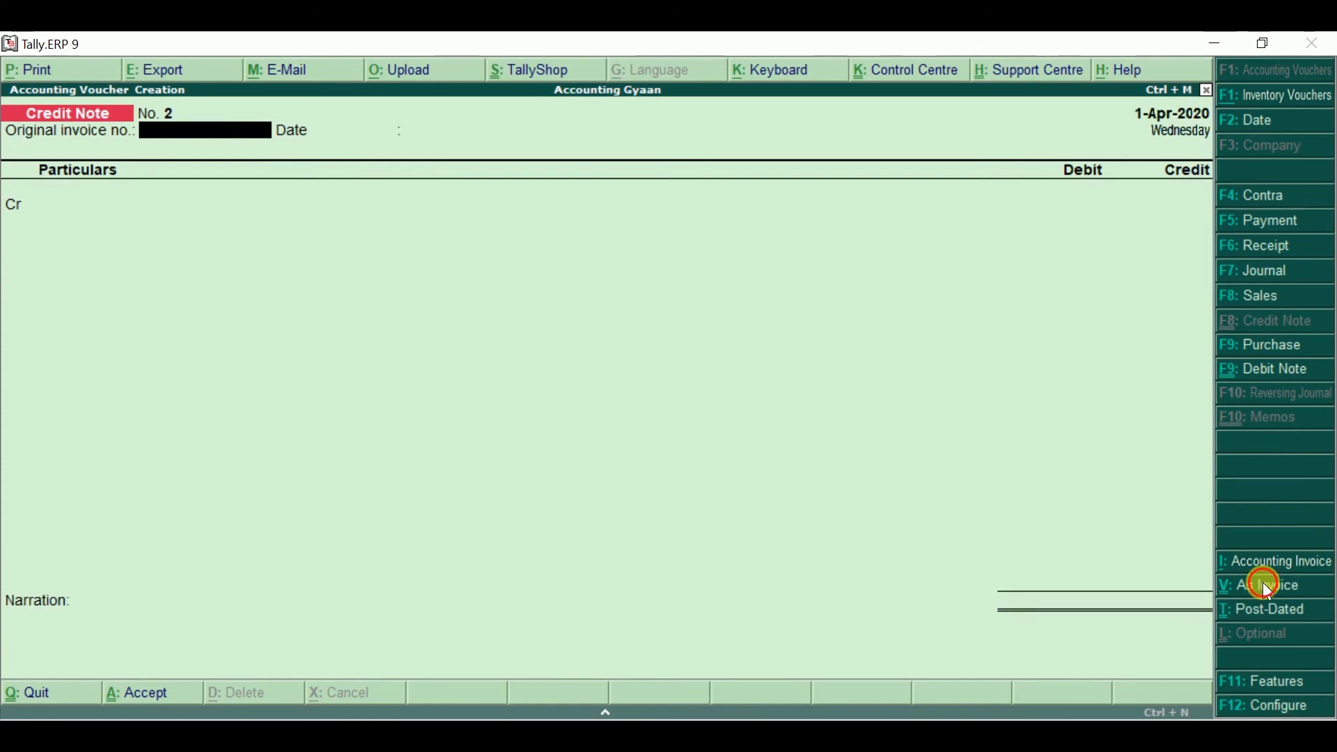
left_click(1264, 583)
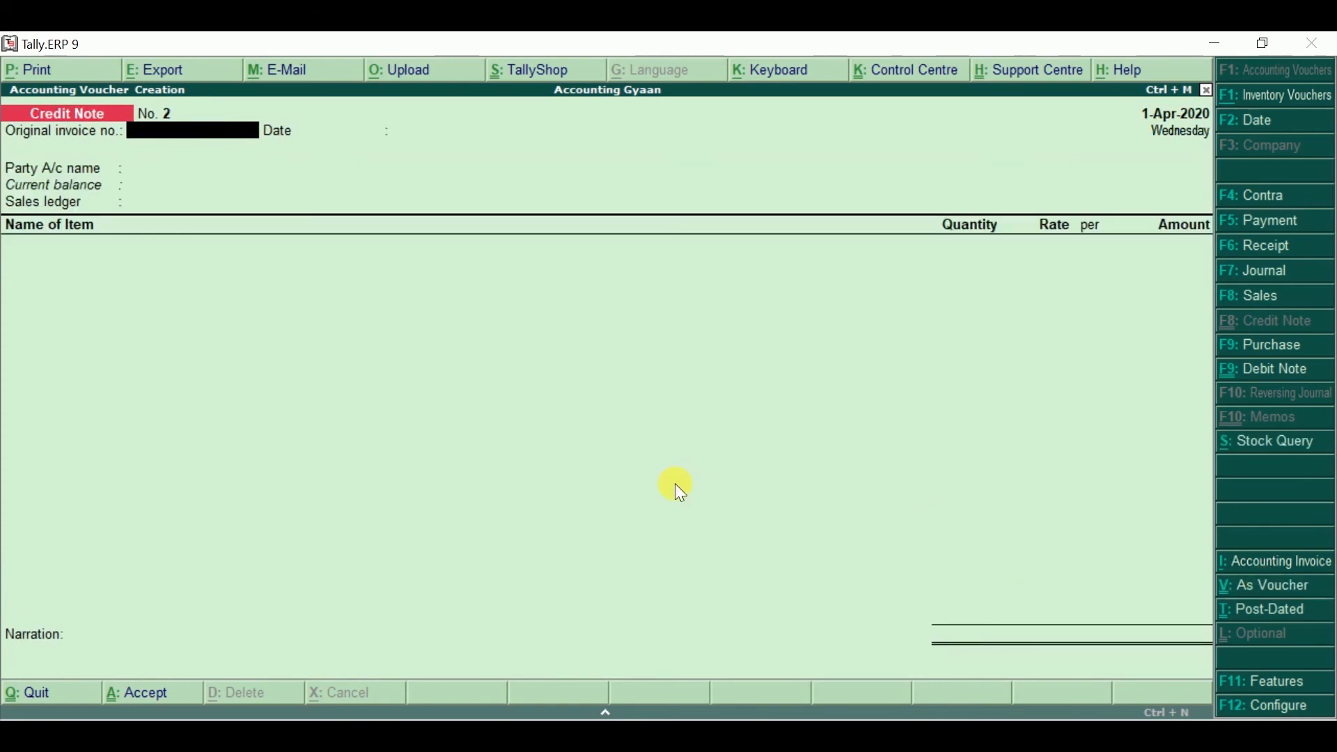
type("2020-21/015")
key("Return")
key("Return")
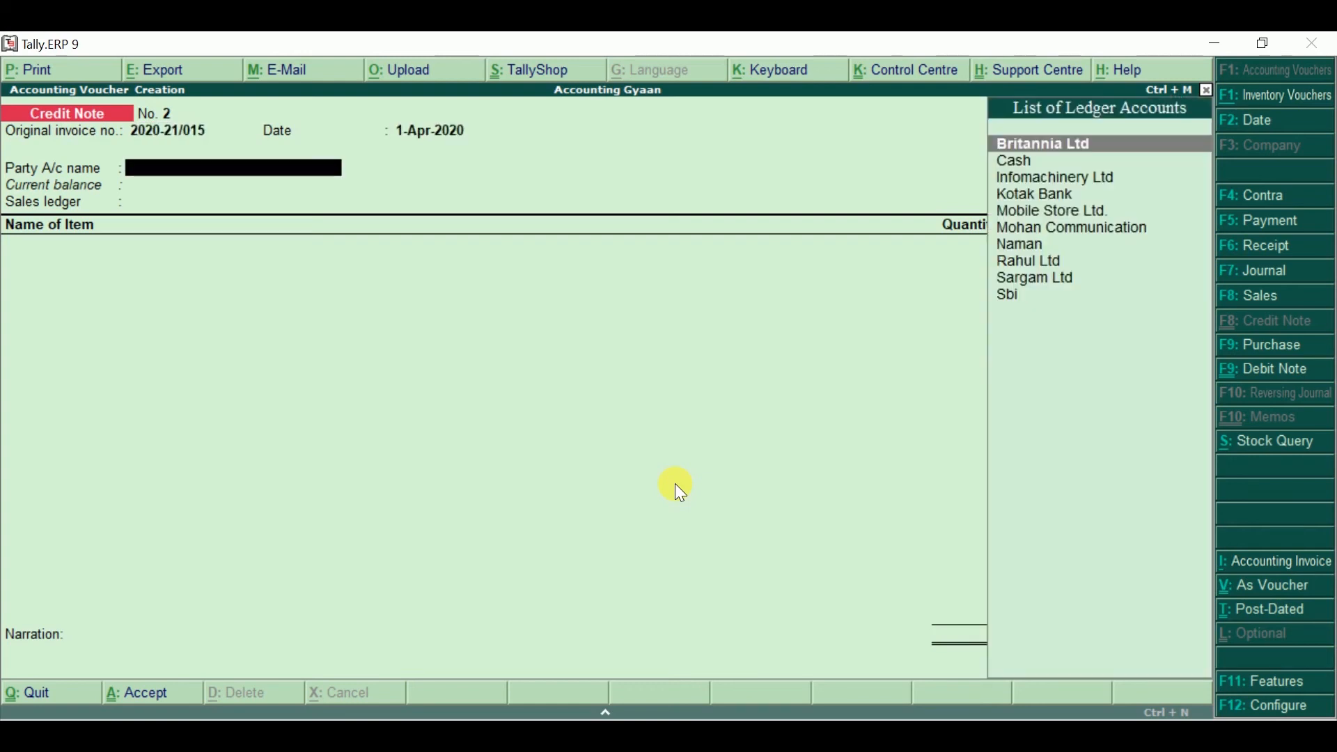
Choose Mohan Communication as the credit note's party account
key("Down")
key("Down")
key("Down")
key("Down")
key("Down")
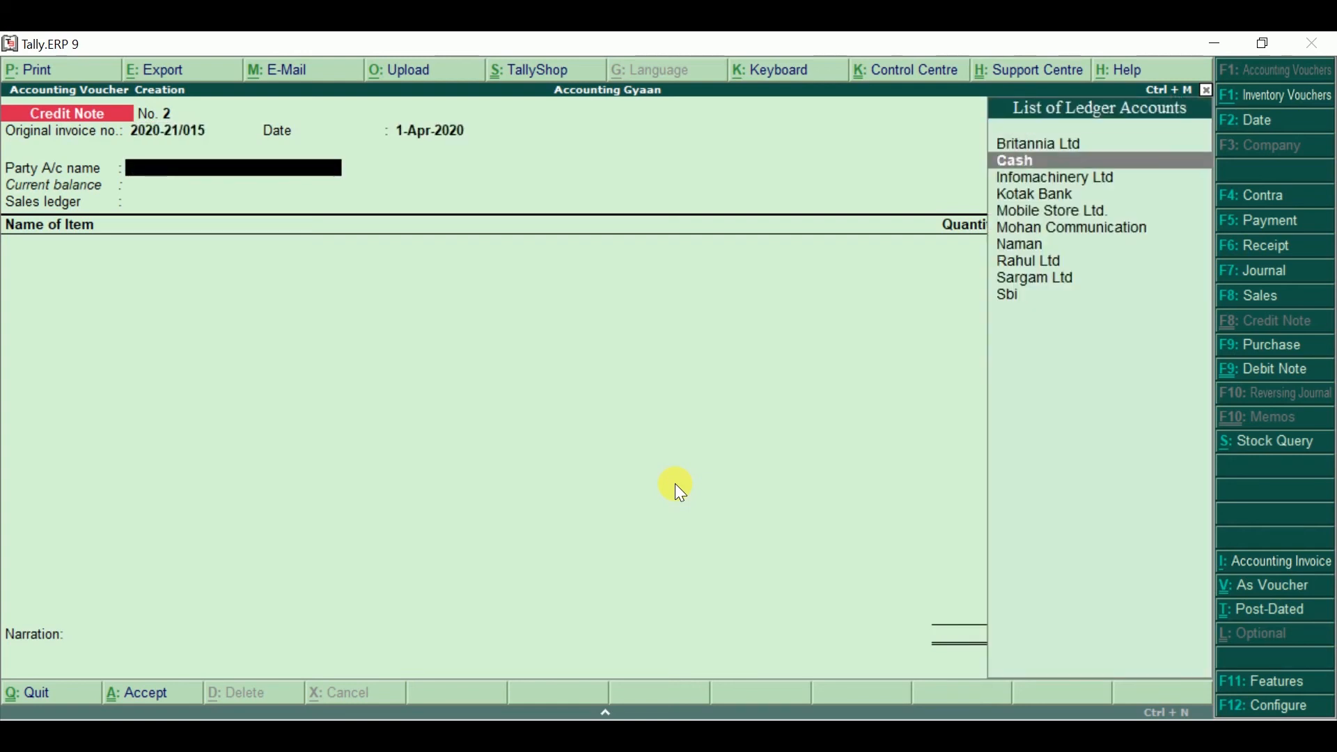
key("Return")
Accept the credit note's party details with receipt and order fields blank, and choose Sale Return as the sales ledger
key("Return")
key("Return")
key("Return")
key("Return")
key("Return")
key("Return")
key("Return")
key("Return")
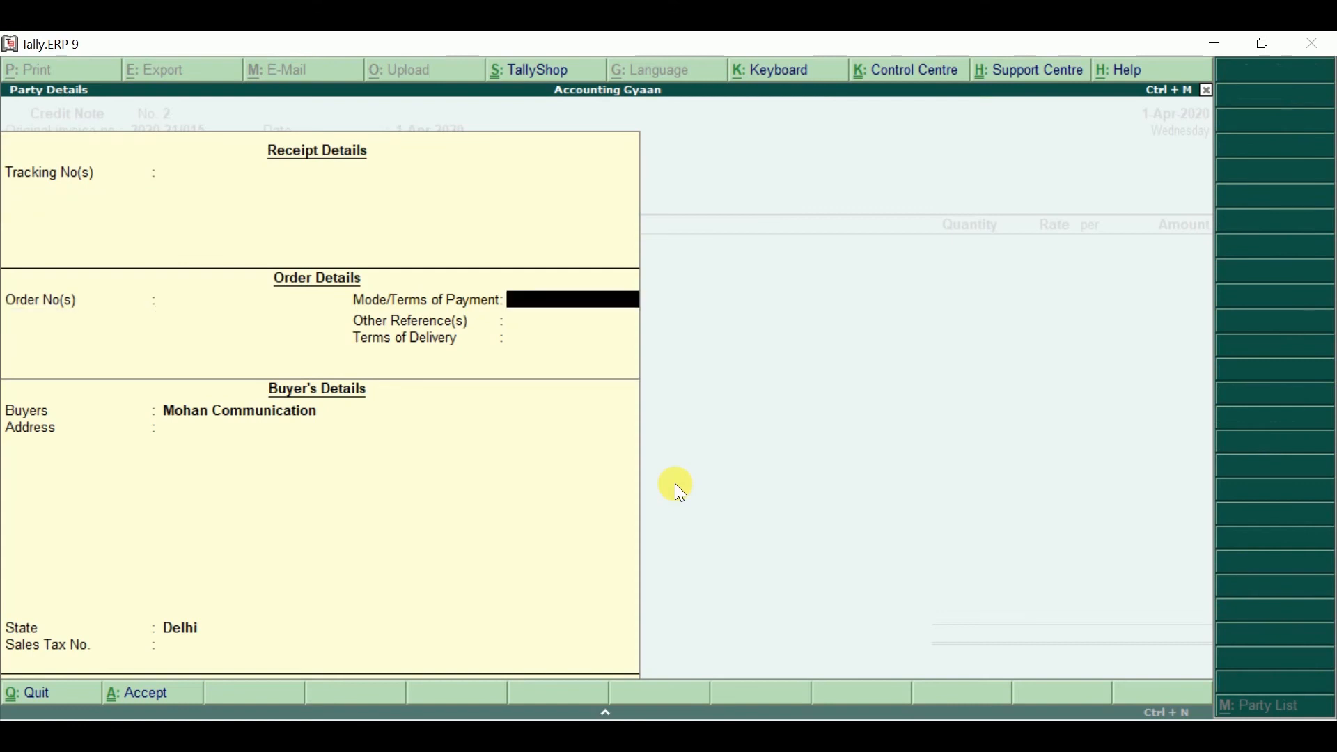
key("Return")
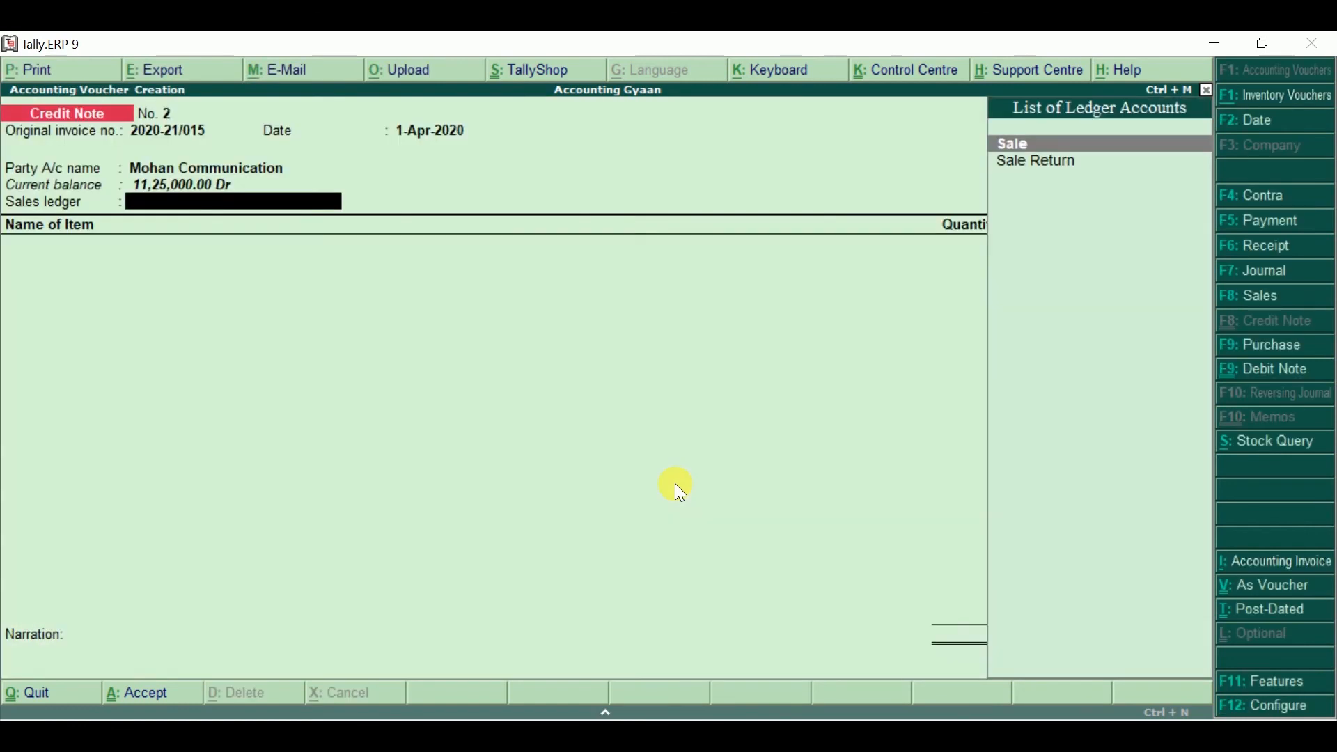
key("Down")
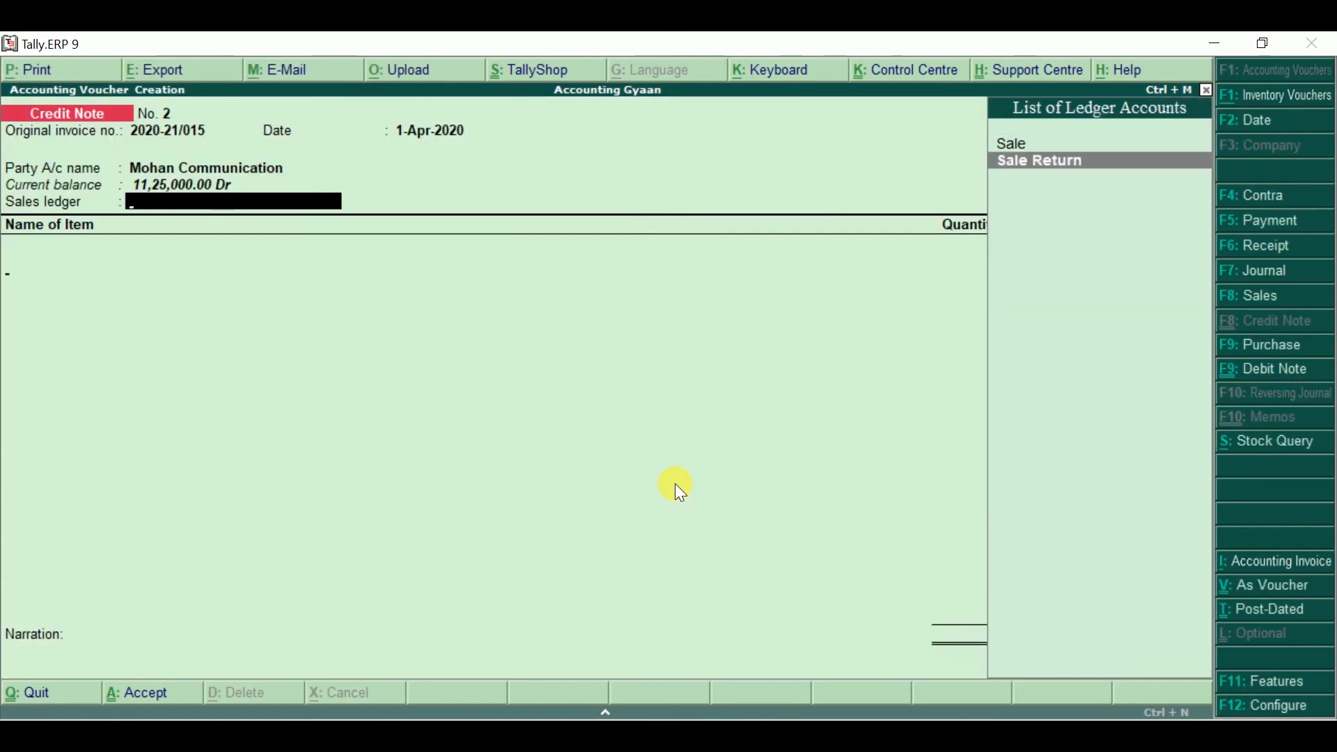
key("Return")
Add 10 PCS of Mobile at 12,500 to the credit note, checking the returned quantity in the VOUCHERS.docx example
type("Mobile")
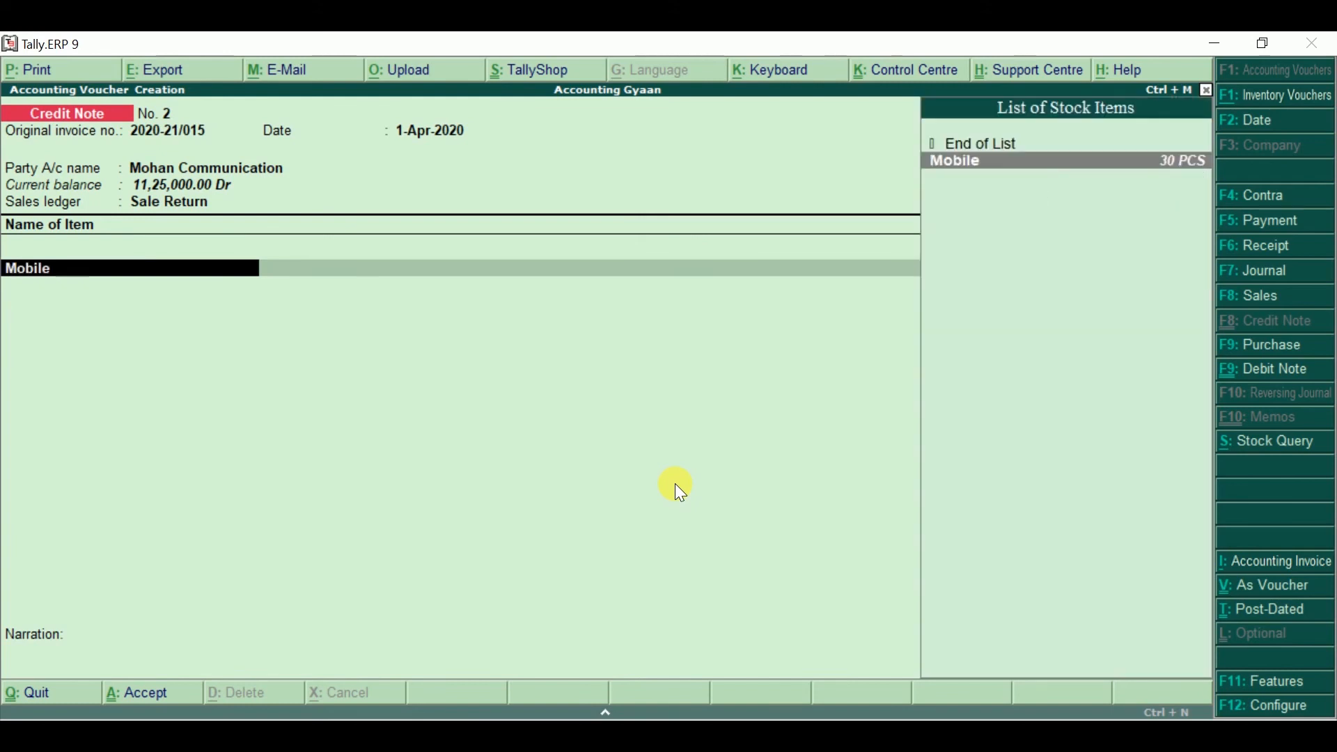
key("Return")
key("alt+Tab")
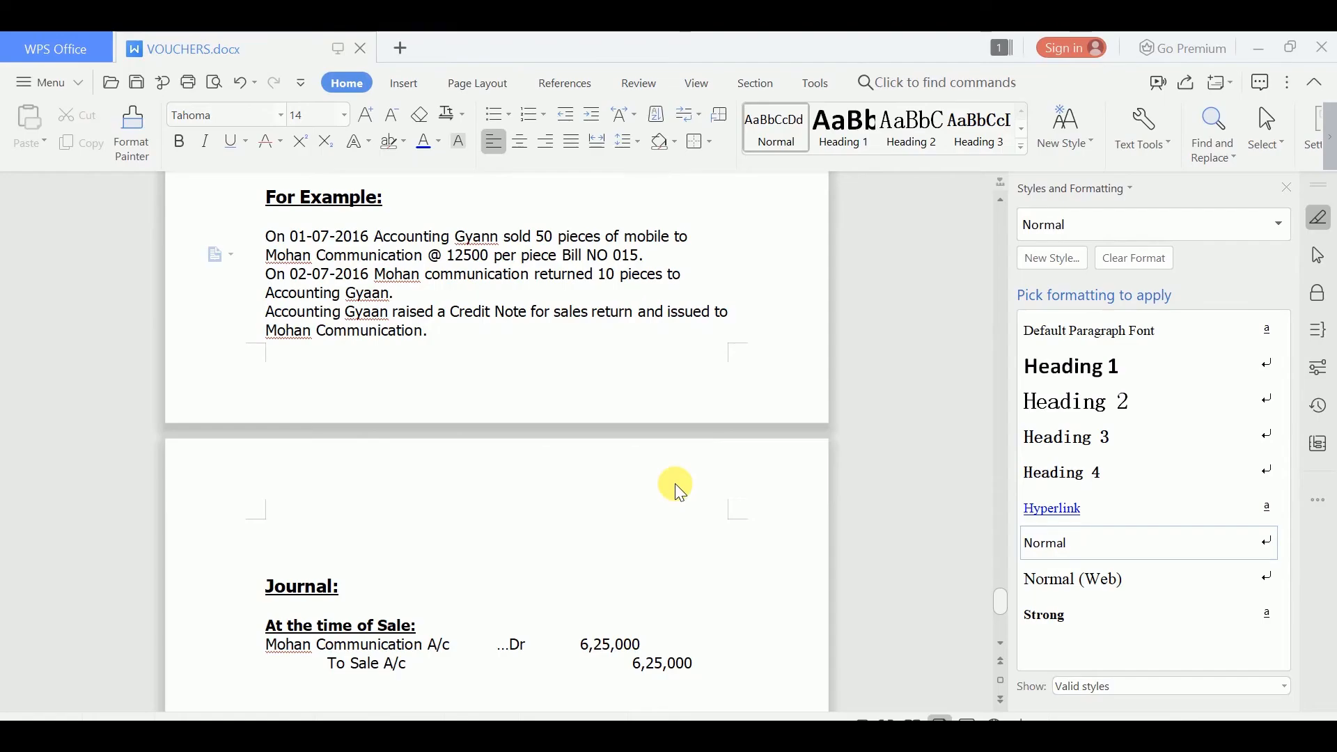
key("alt+Tab")
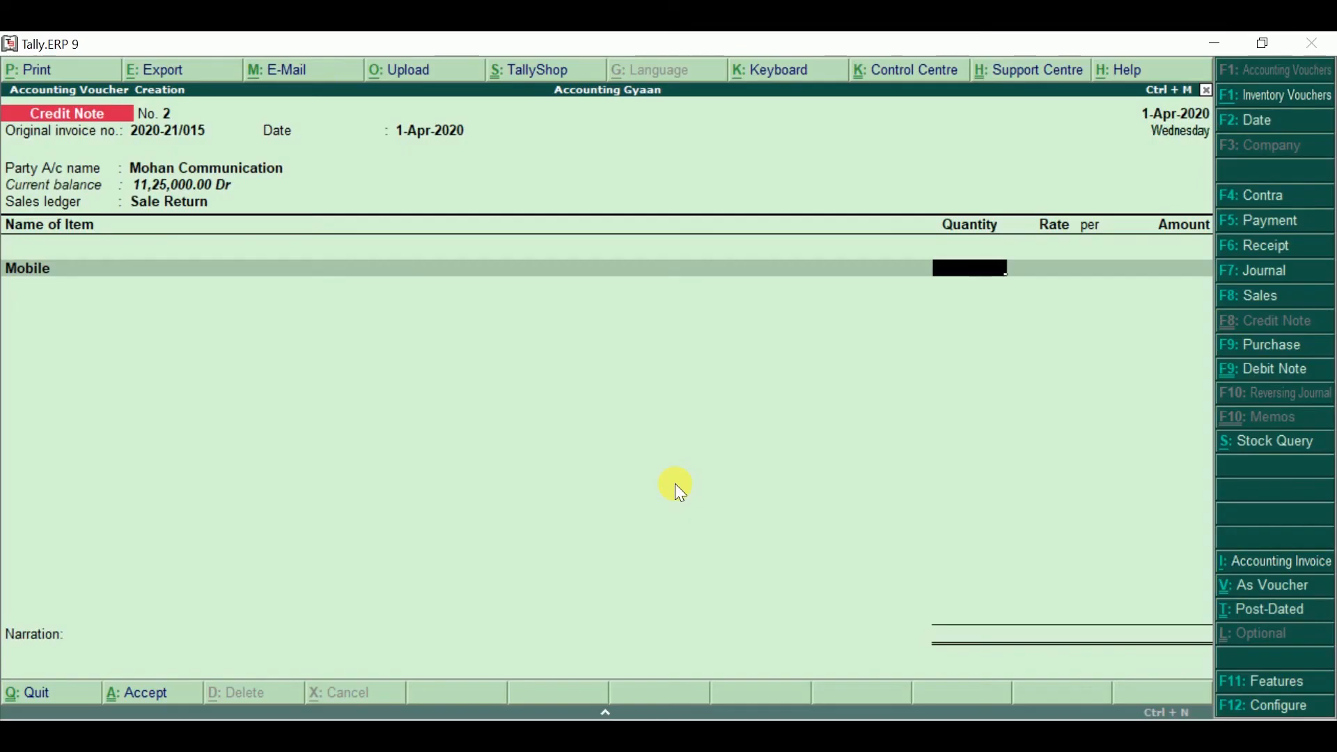
type("10")
key("Return")
key("Return")
key("Return")
key("Return")
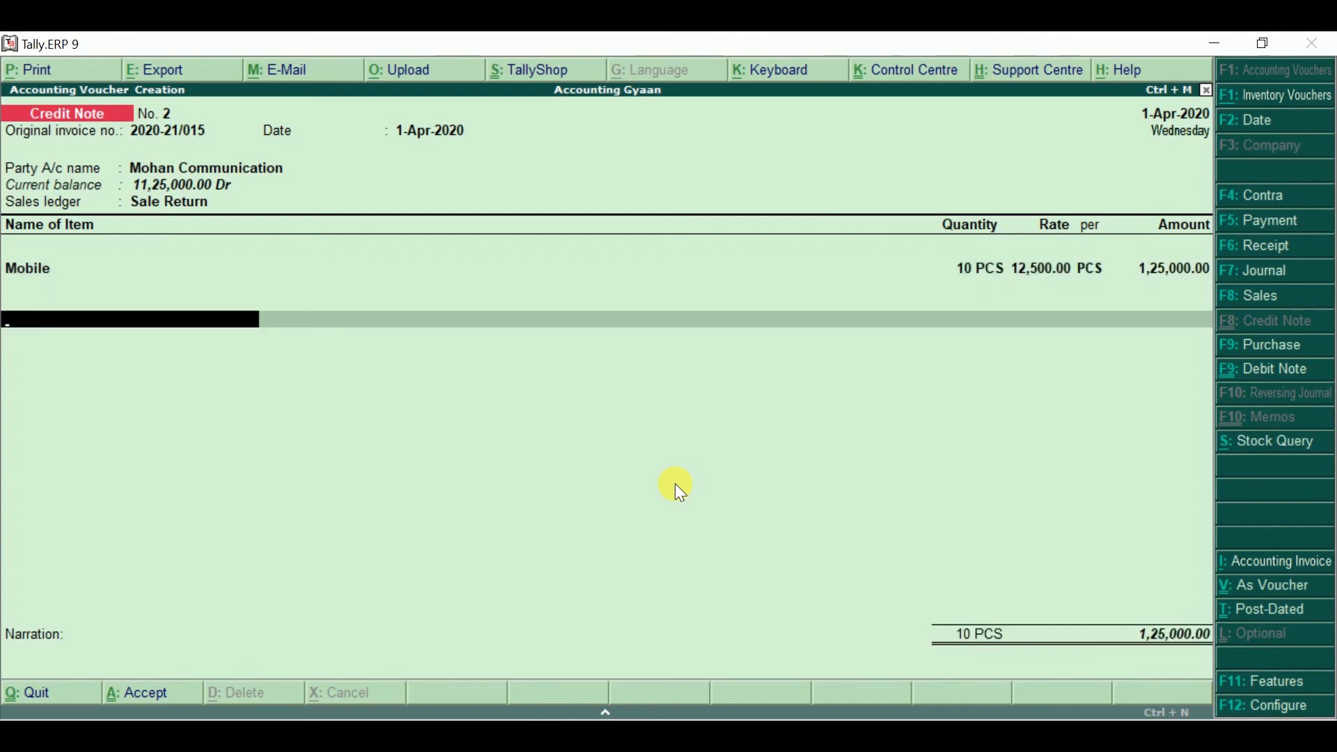
key("Return")
Switch to VOUCHERS.docx in WPS Office and review the journal entries for the sale and the sale return
key("alt+Tab")
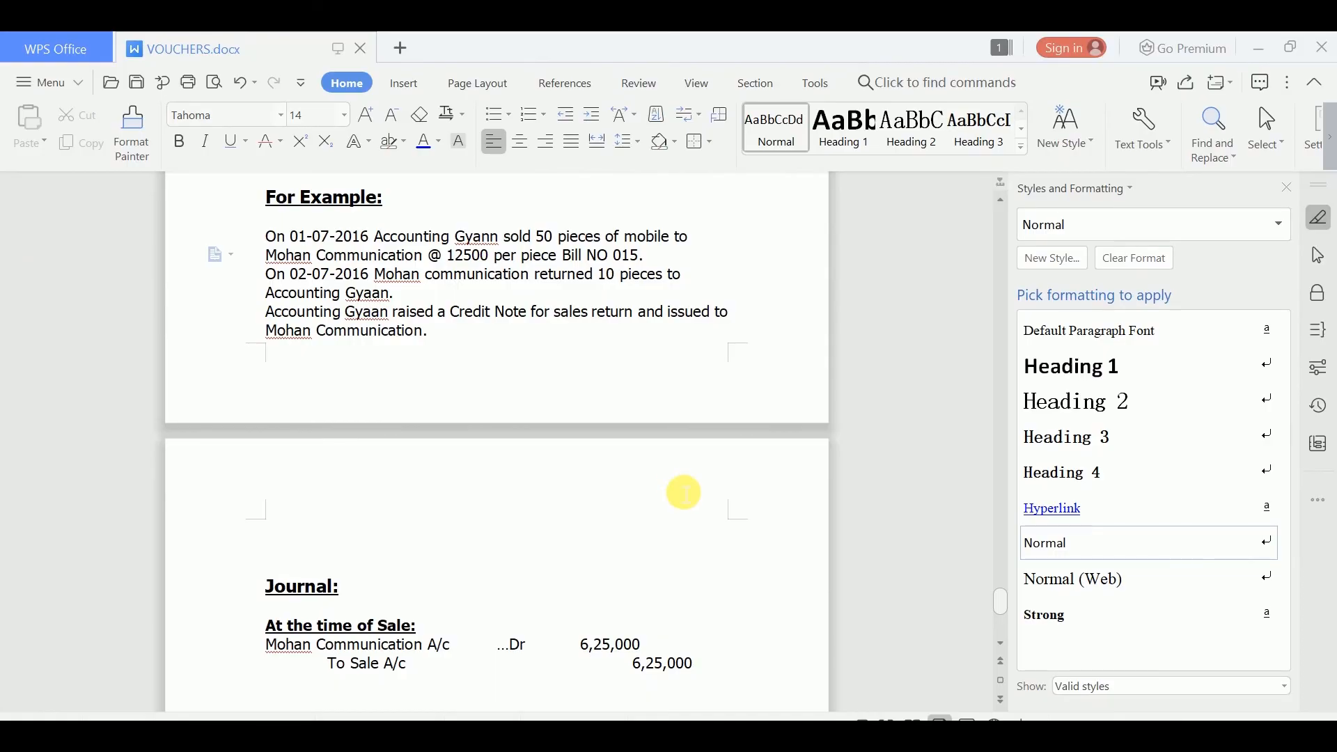
key("Down")
key("Down")
key("Down")
key("Down")
key("Down")
key("Down")
key("Down")
key("Down")
key("Down")
key("Down")
key("Down")
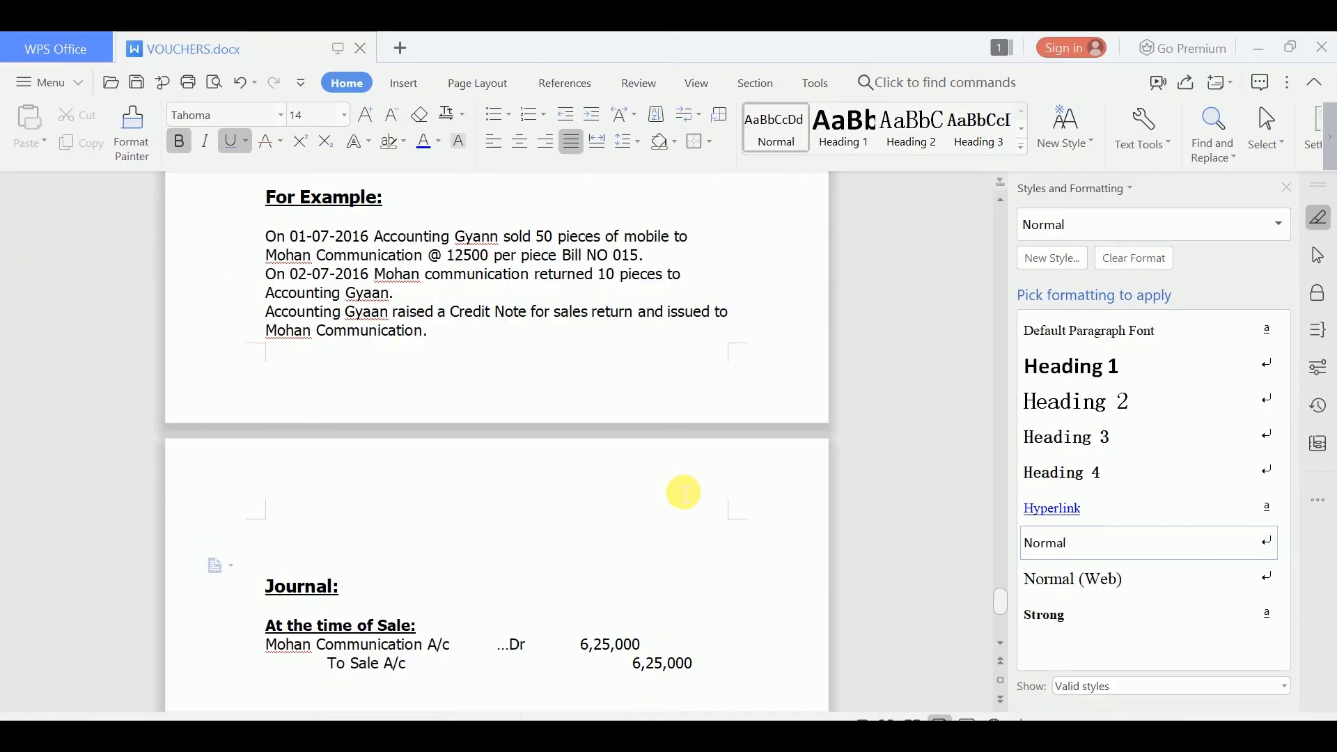
key("Down")
key("Down")
key("Down")
key("Down")
key("Down")
key("Down")
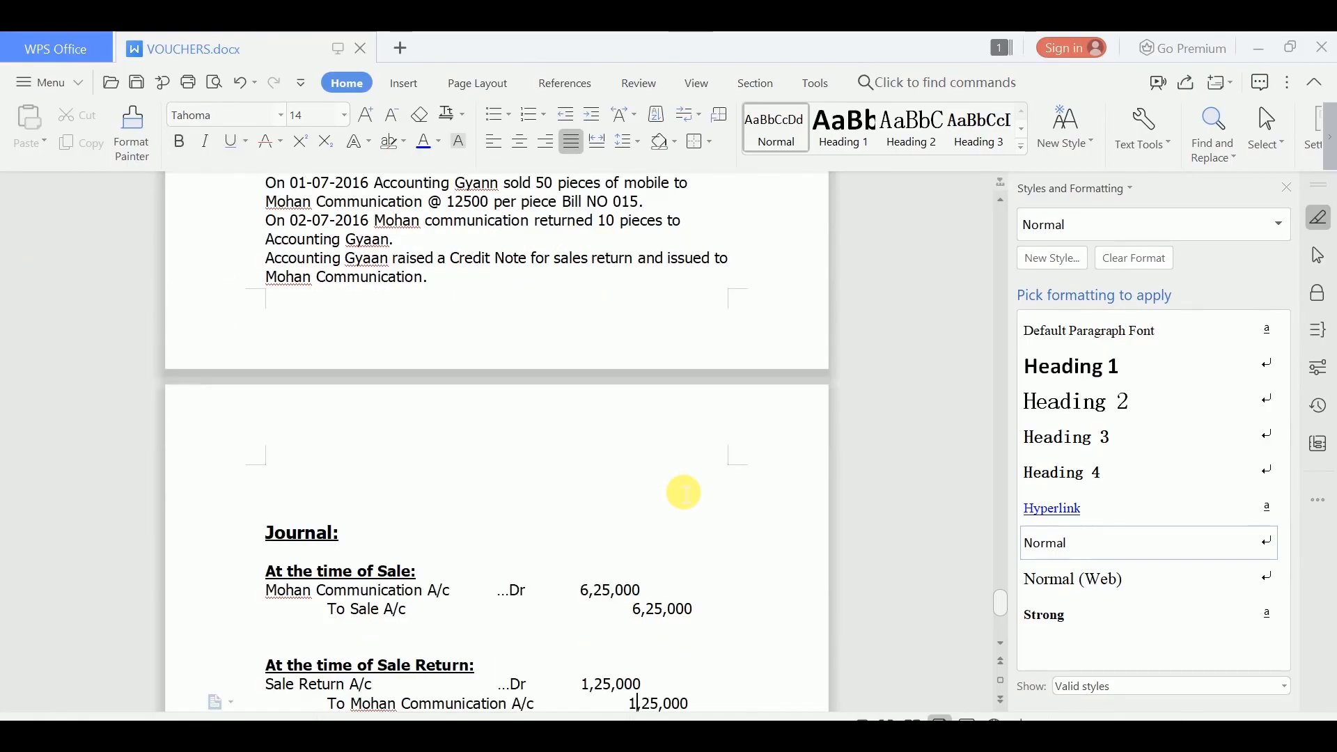
In Tally.ERP 9, save the credit note with narration "Being goods returned by mohan communication & credit note issued to party." and leave voucher creation
key("alt+Tab")
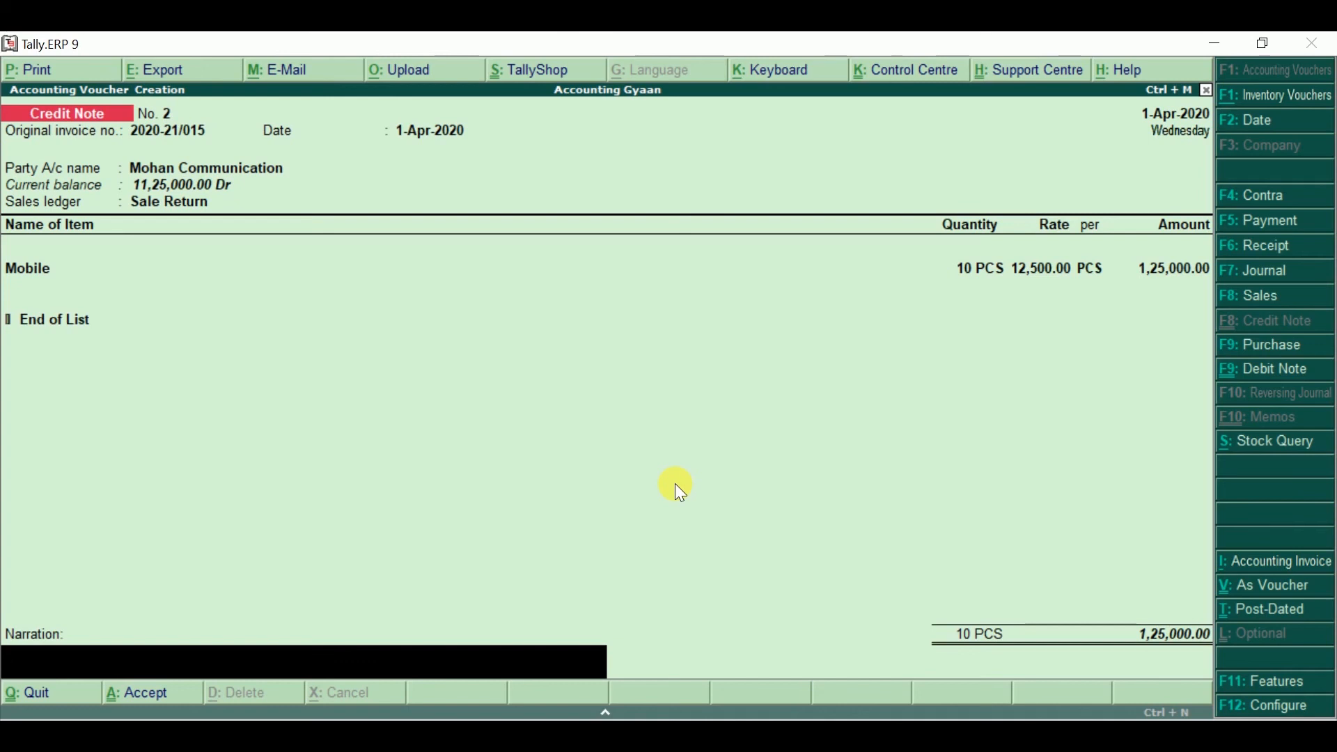
type("Being")
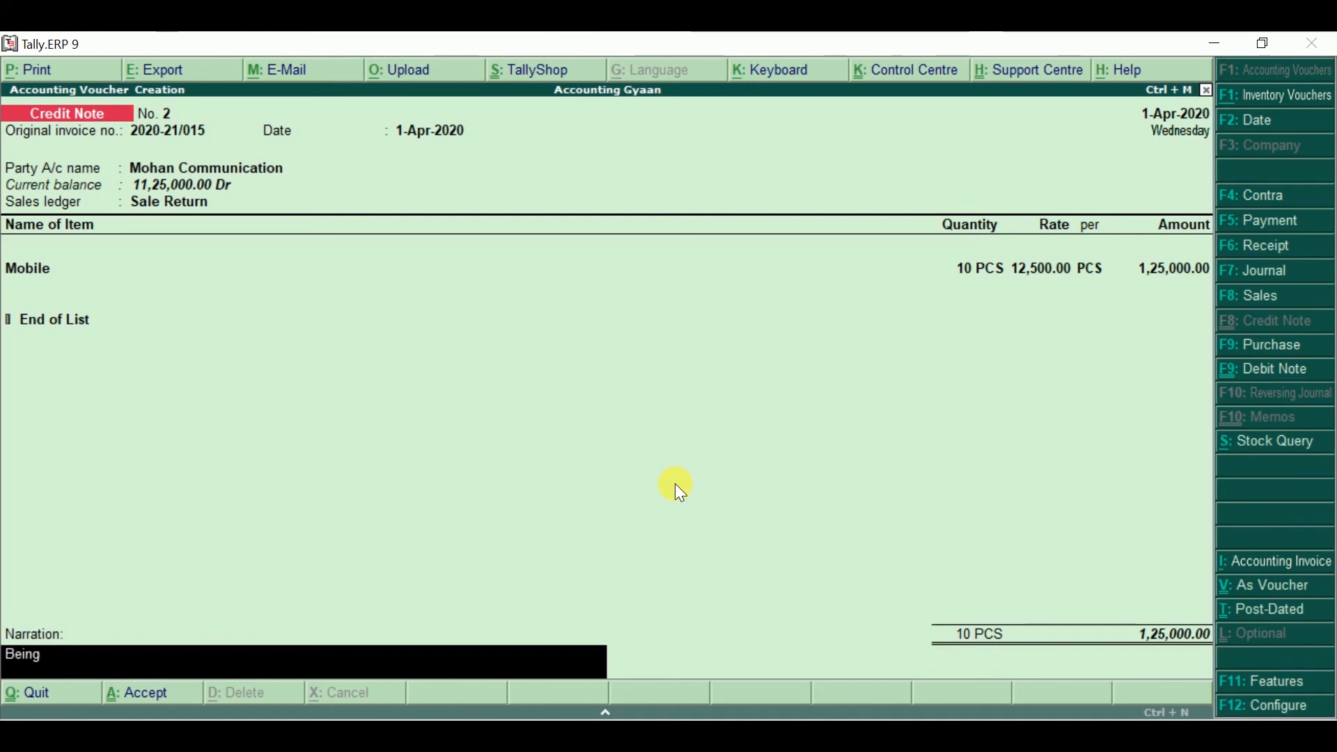
type(" goods")
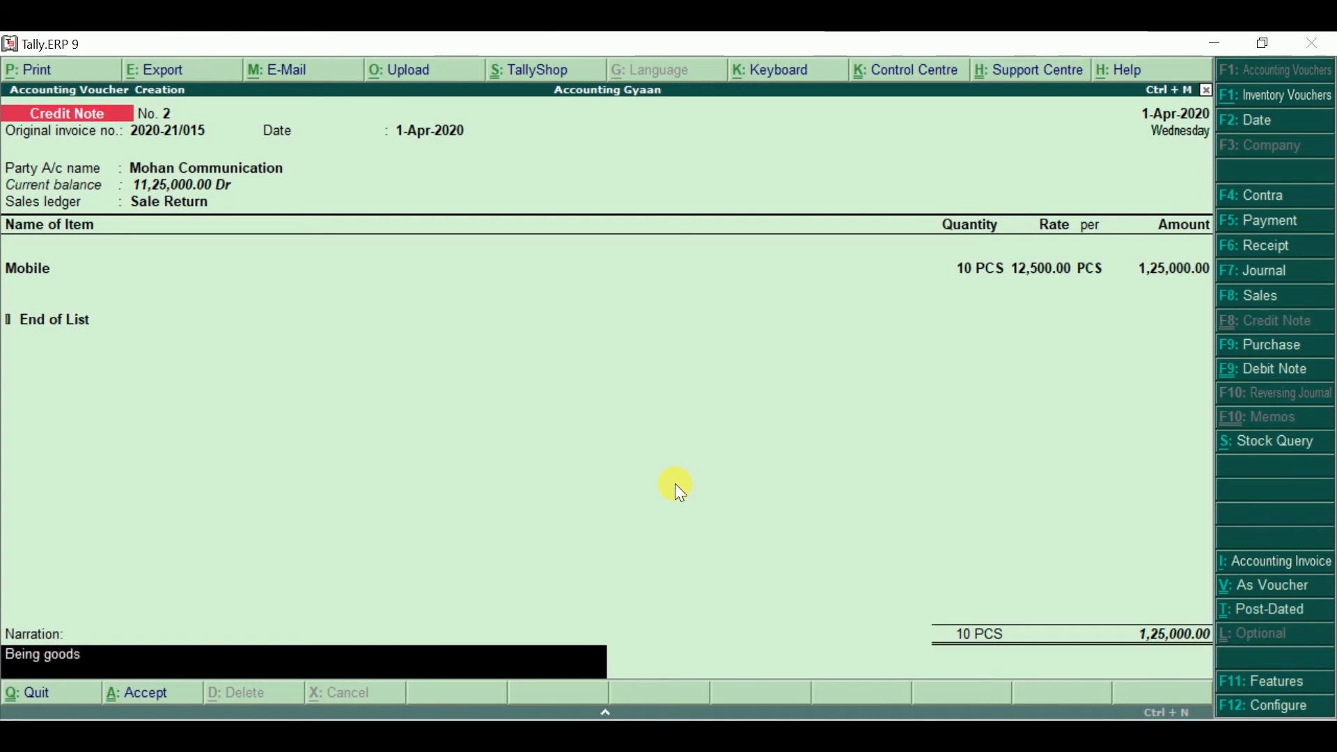
type(" returned")
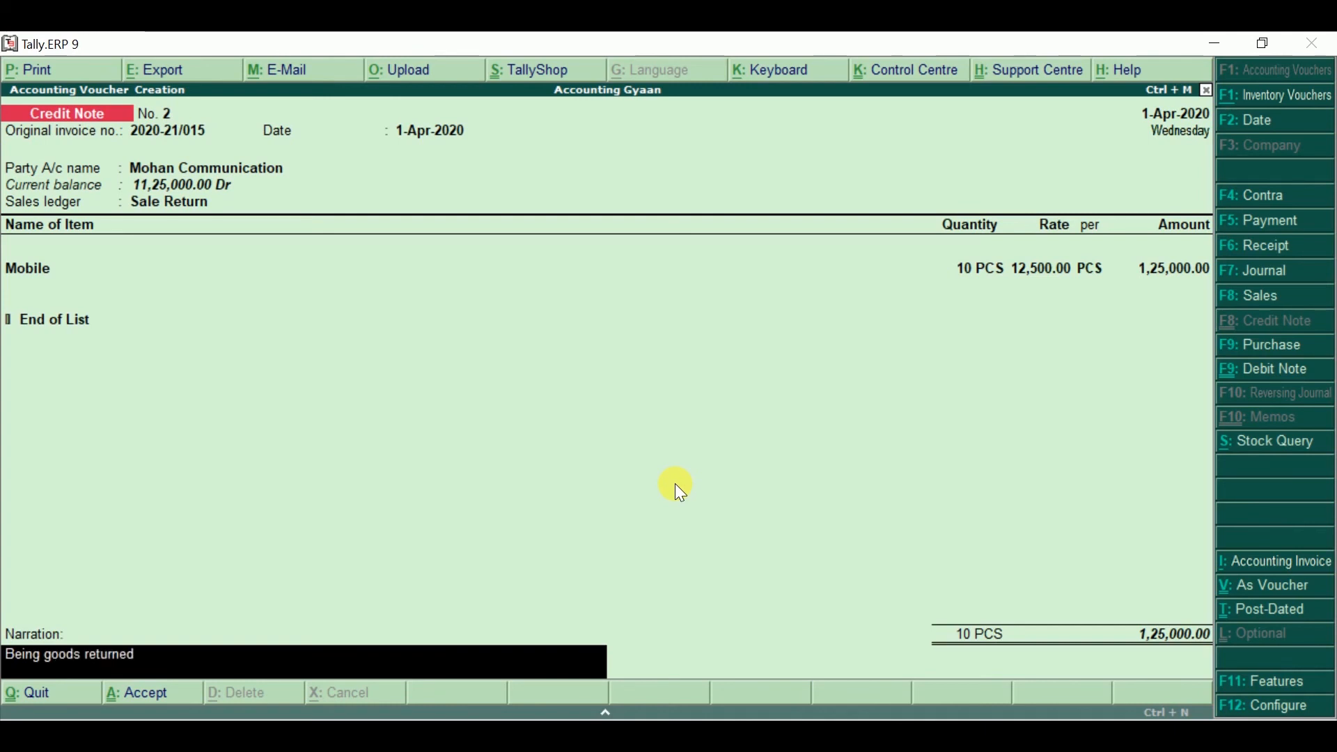
type(" by m")
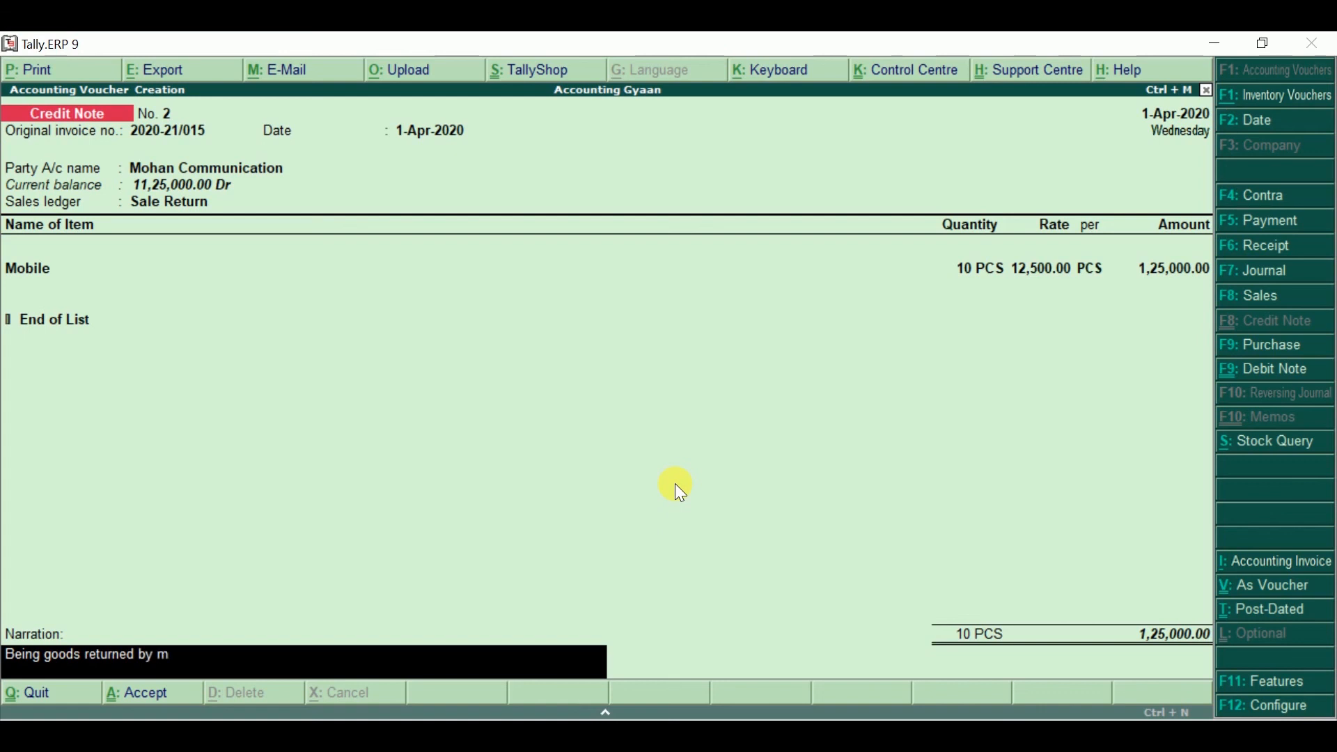
type("ohan communication")
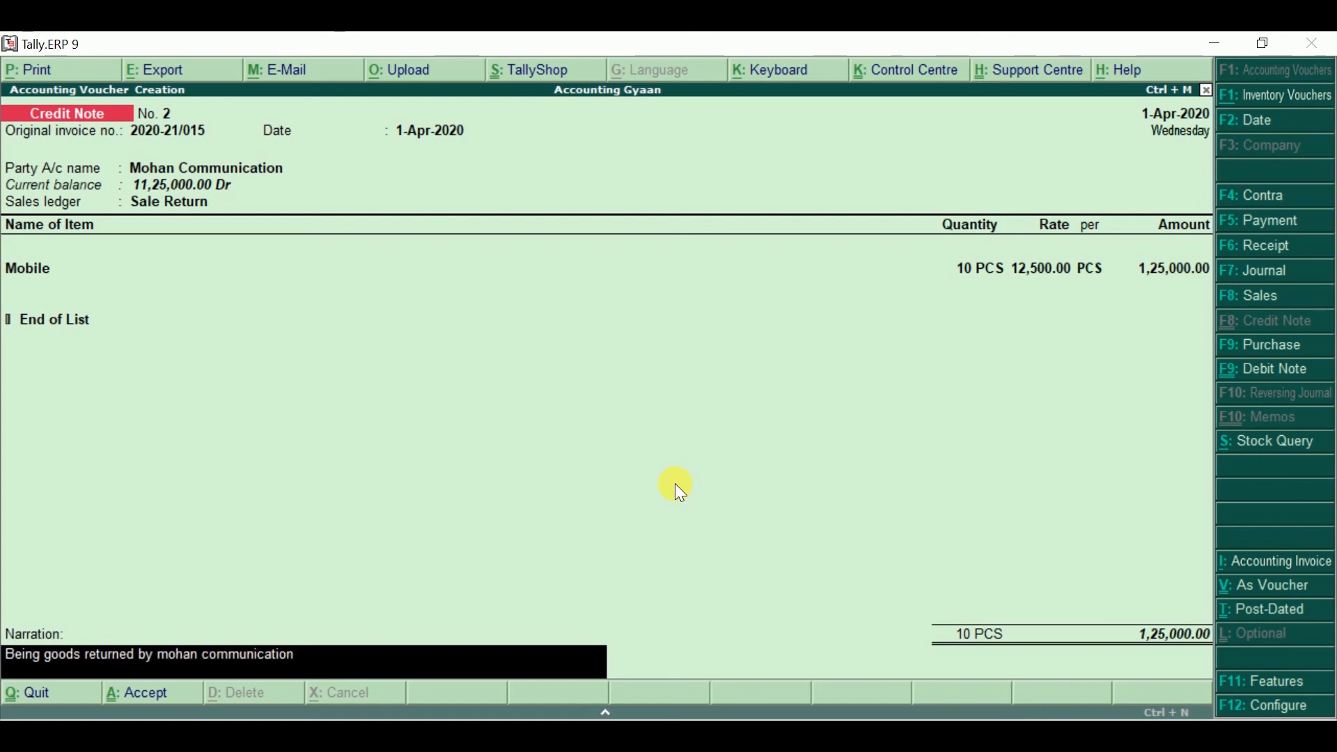
type(" & credit note issued")
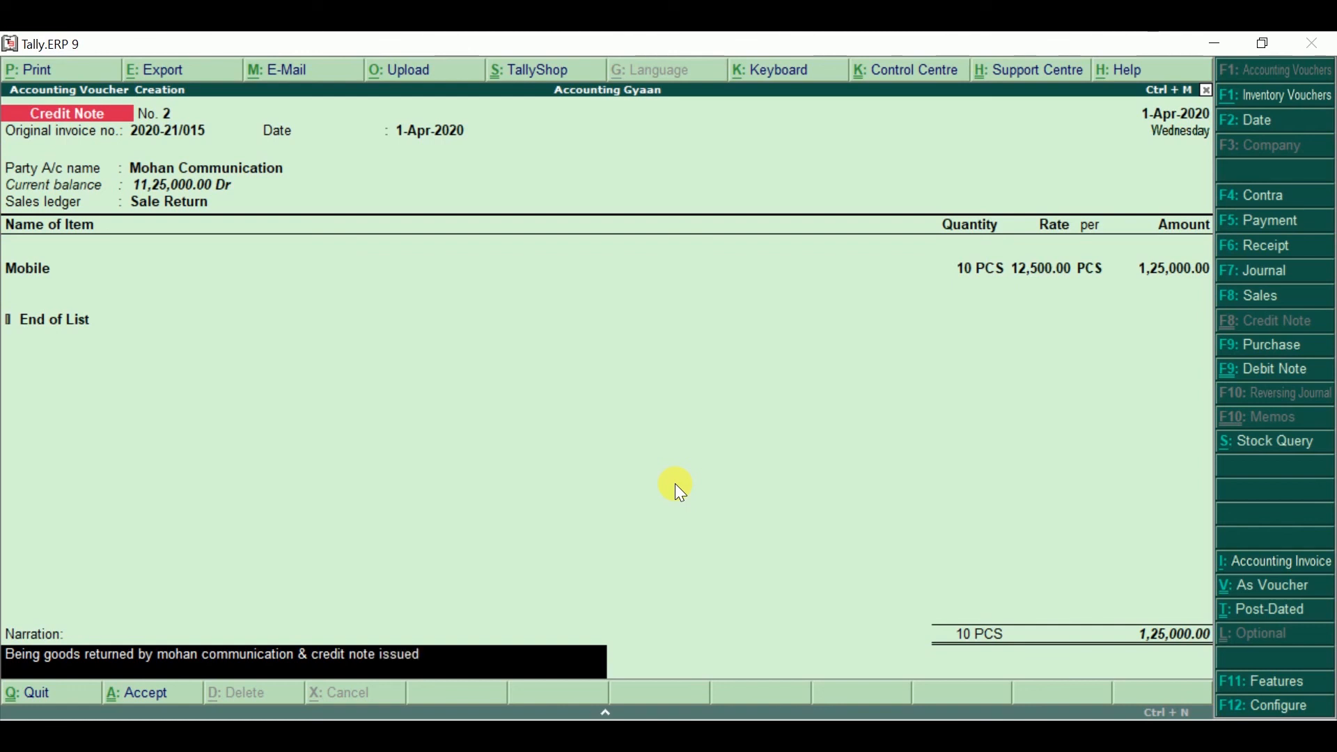
type(" to party.")
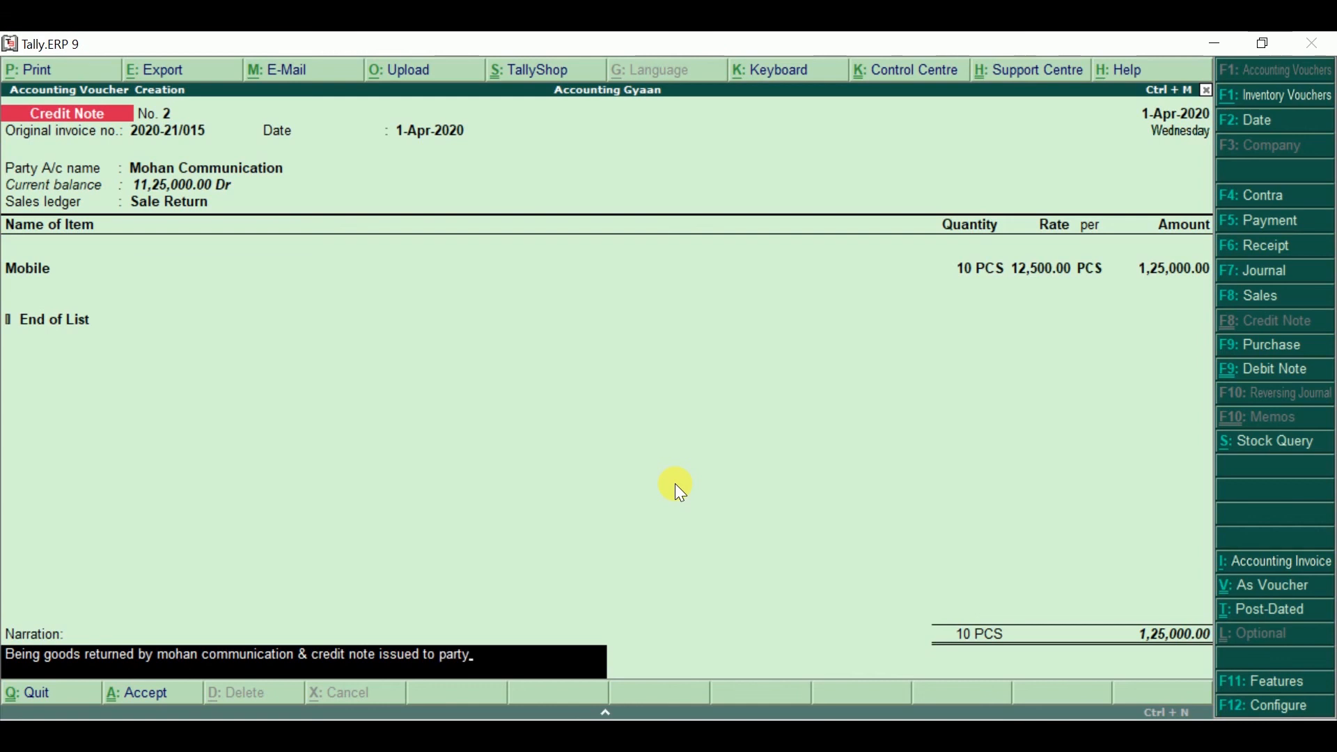
key("Return")
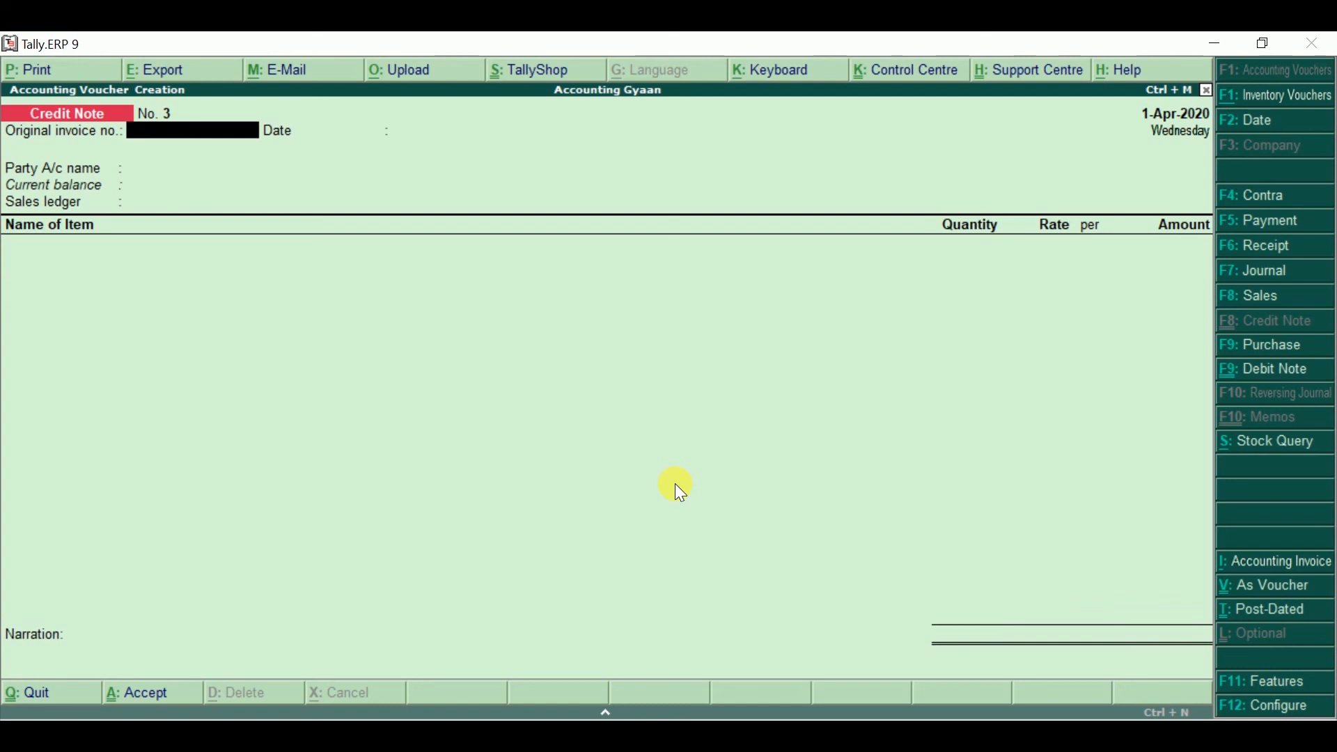
key("Escape")
key("y")
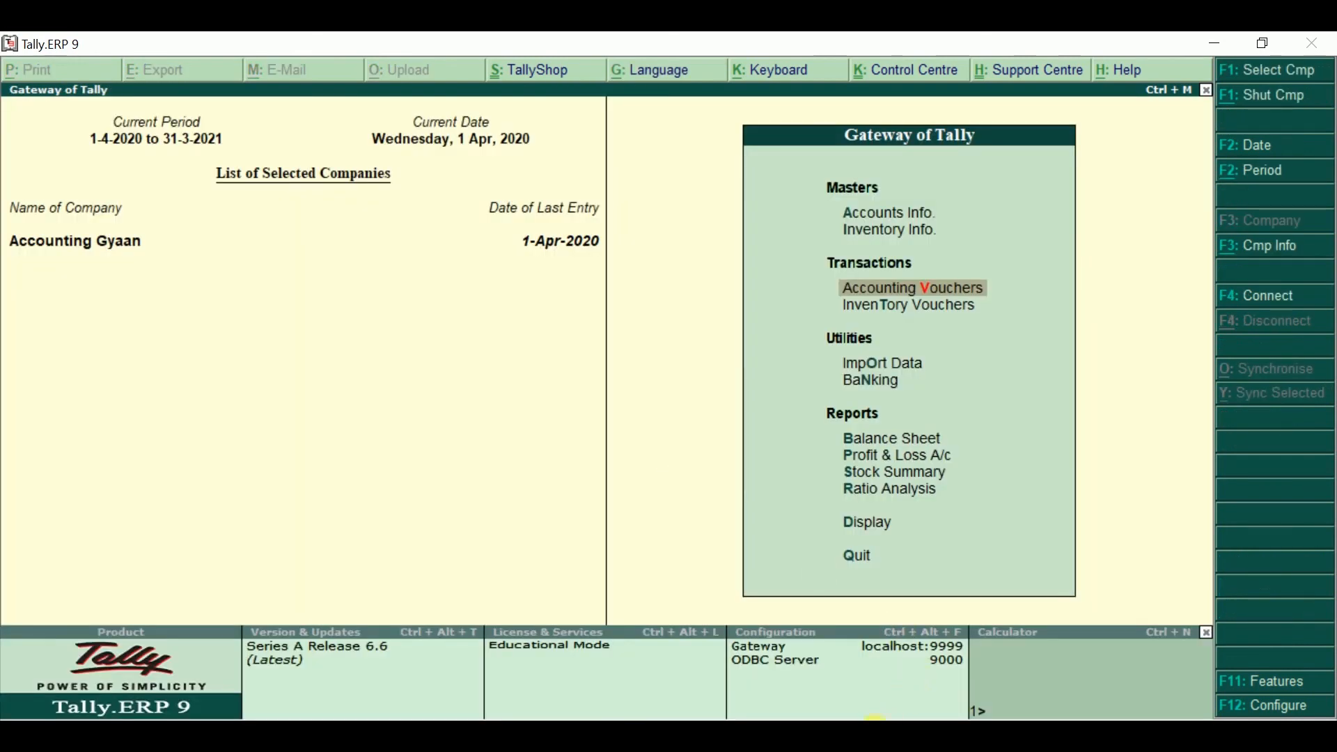
Switch to VOUCHERS.docx in WPS Office and examine the specimen format of the sale return voucher
key("alt+Tab")
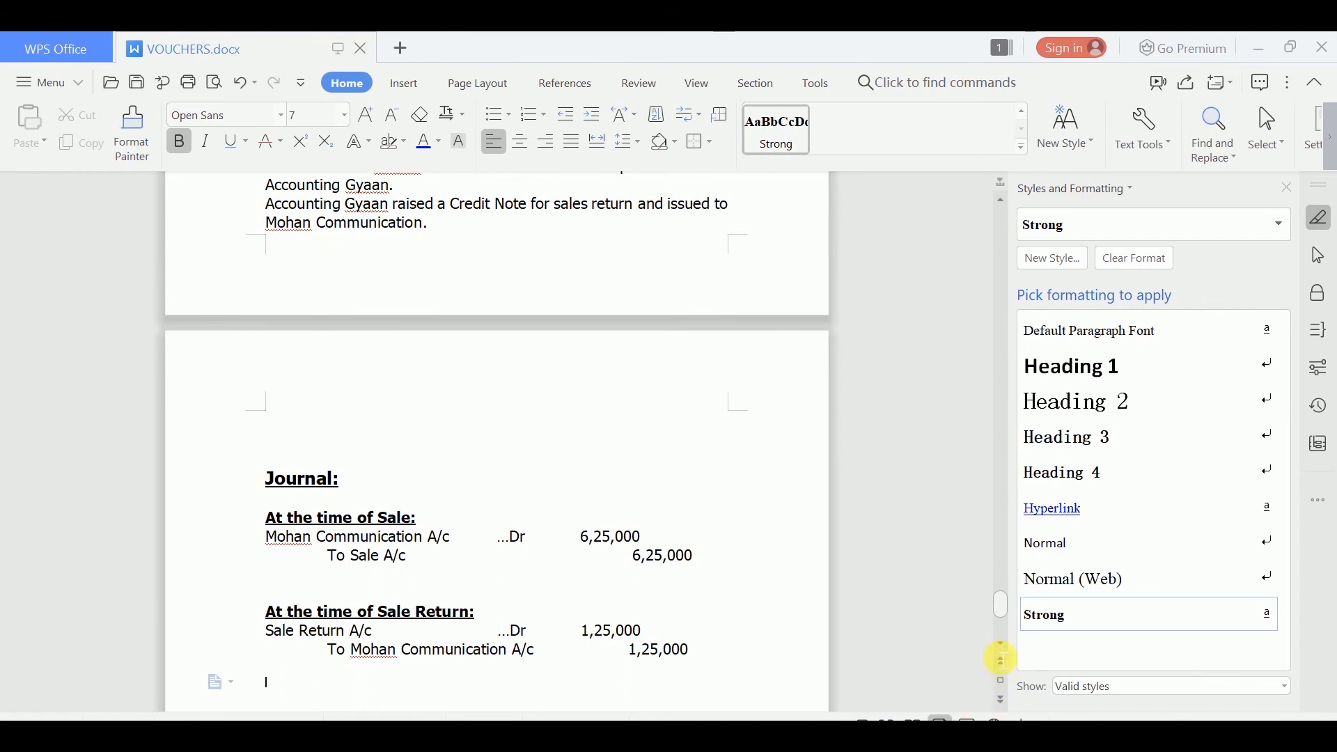
scroll(1001, 648, "down", 5)
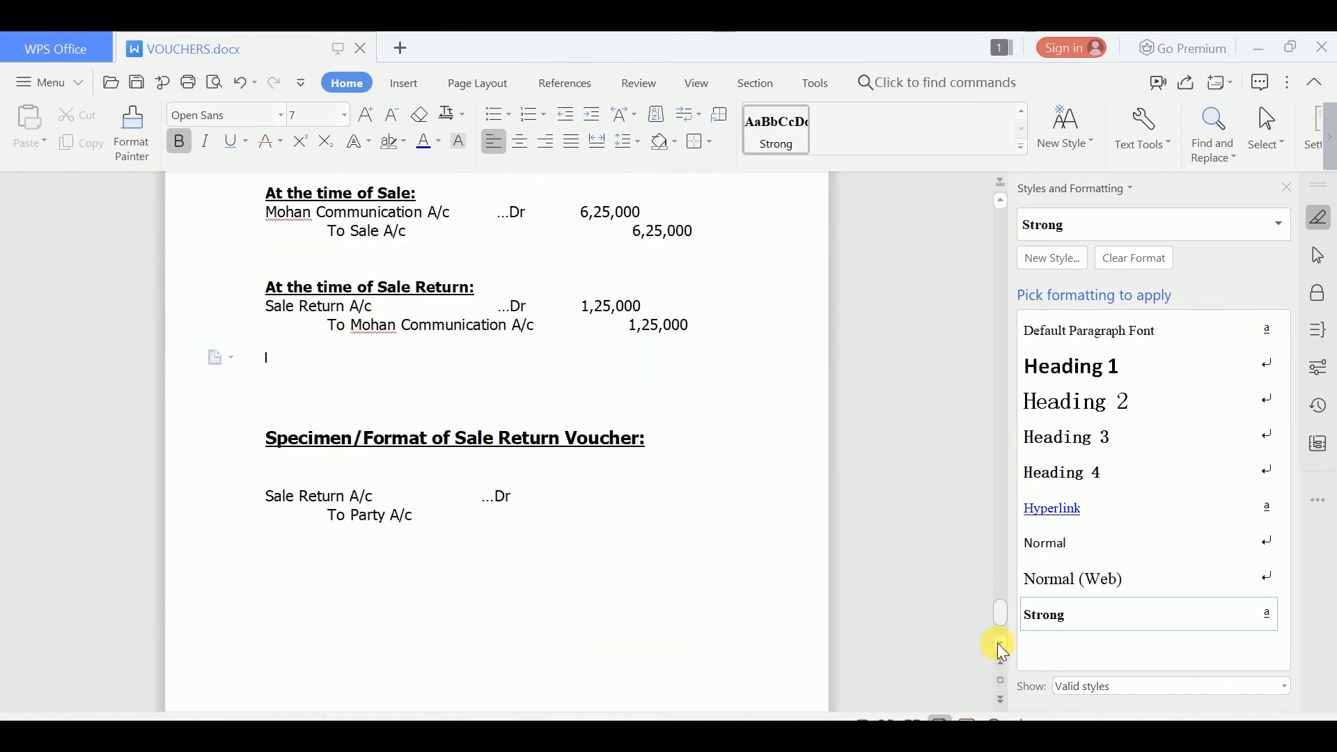